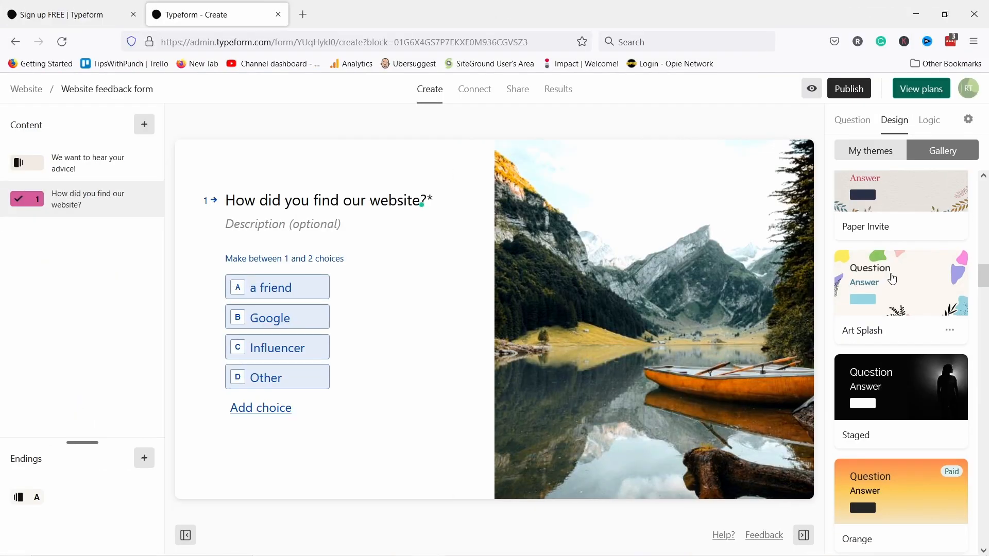
- Apply the Art Splash theme and add a rule sending Q4 ratings below 3 to Q5
left_click(893, 278)
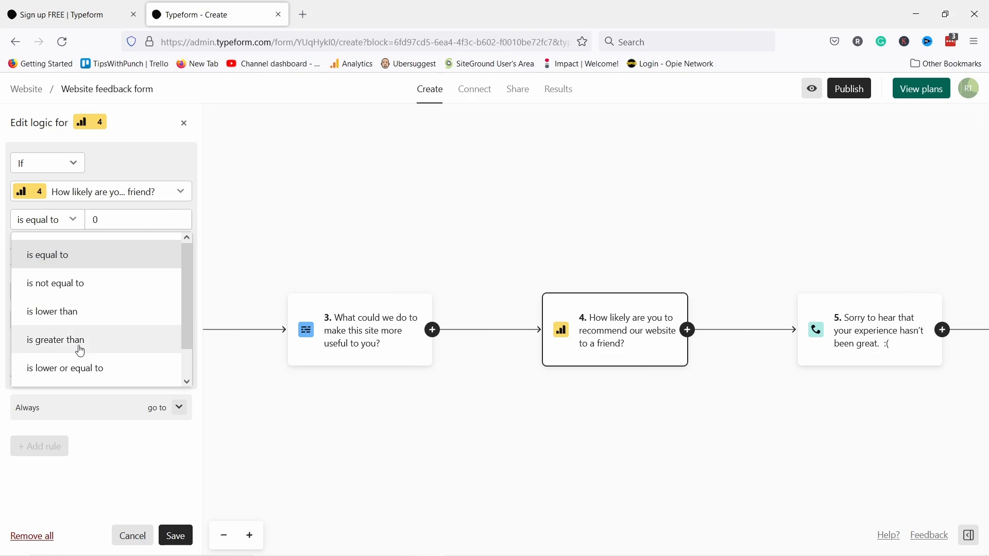
left_click(78, 311)
left_click(78, 291)
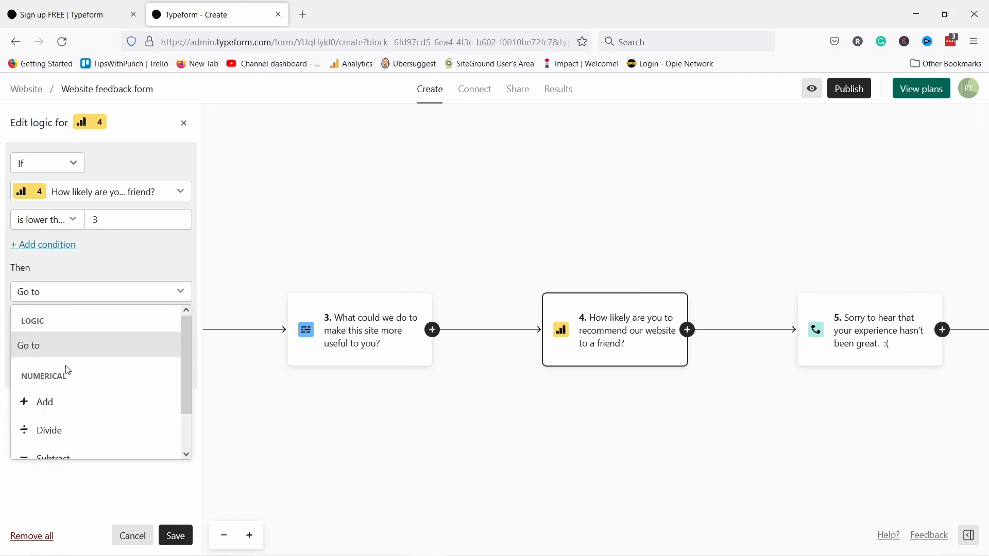
left_click(55, 297)
left_click(78, 320)
left_click(84, 425)
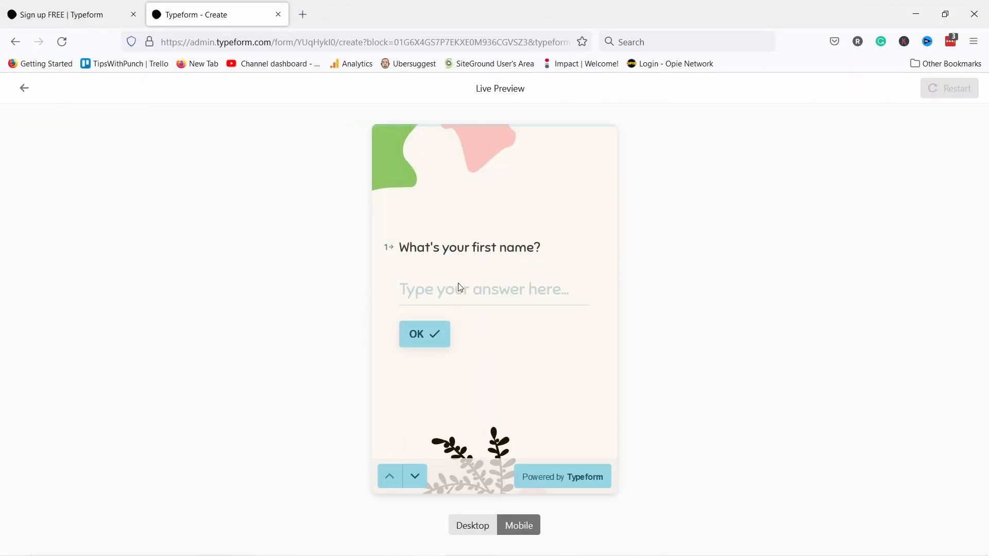
- Preview the form by answering the first-name question and checking the piped-in name in the next title
type("Robert")
key("Return")
left_click_drag(401, 285, 442, 281)
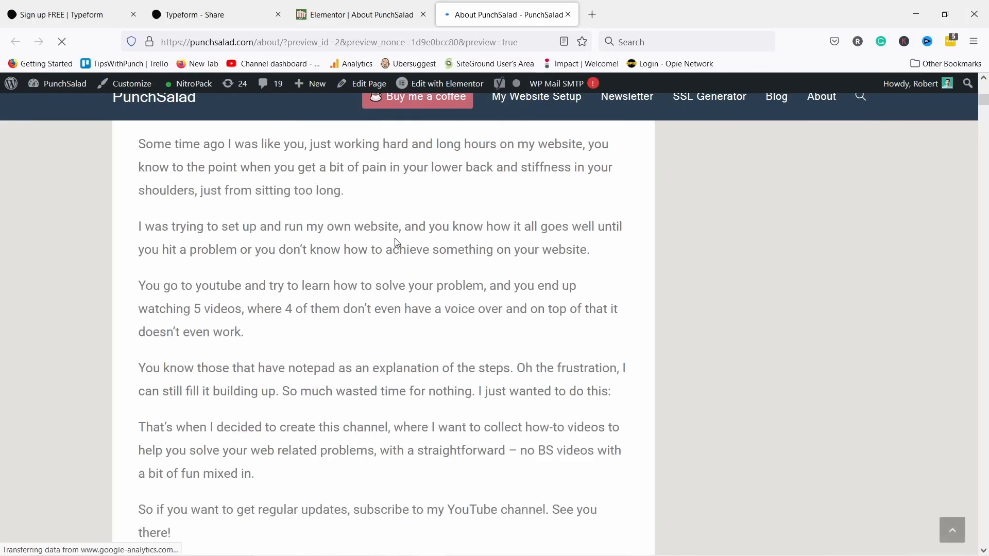
scroll(395, 225, "down", 10)
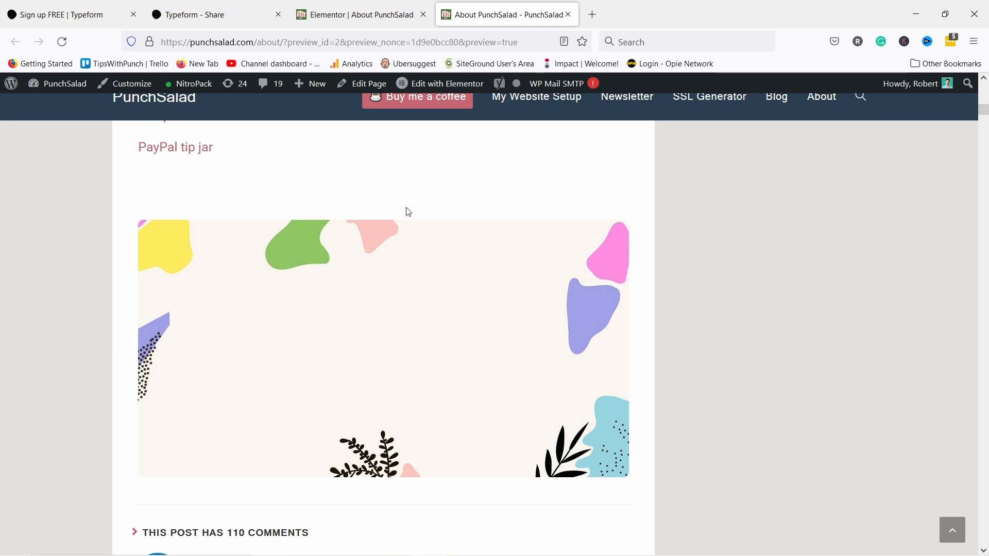
scroll(408, 212, "down", 1)
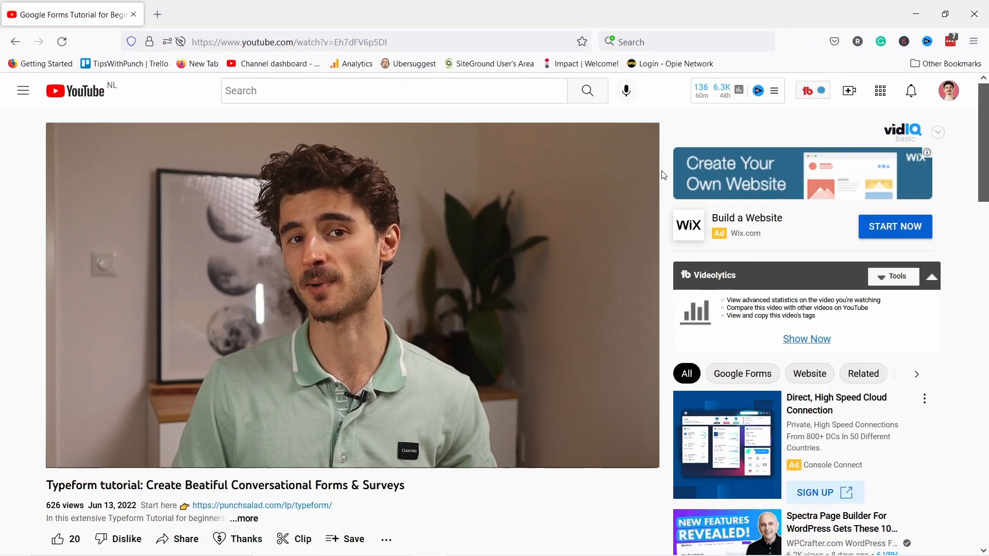
- Follow the punchsalad.com/lp/typeform link in the YouTube video description
scroll(664, 178, "down", 4)
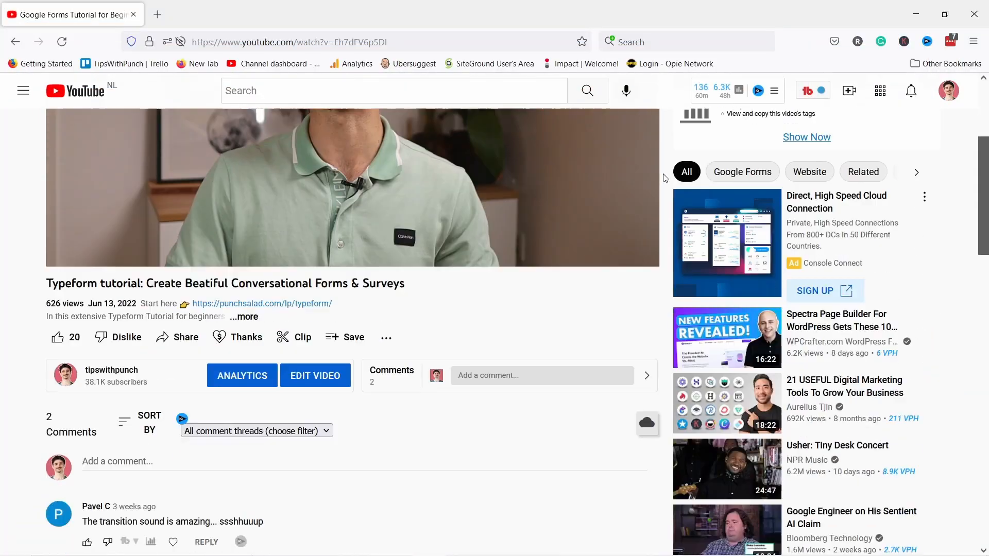
scroll(665, 178, "down", 2)
left_click(314, 234)
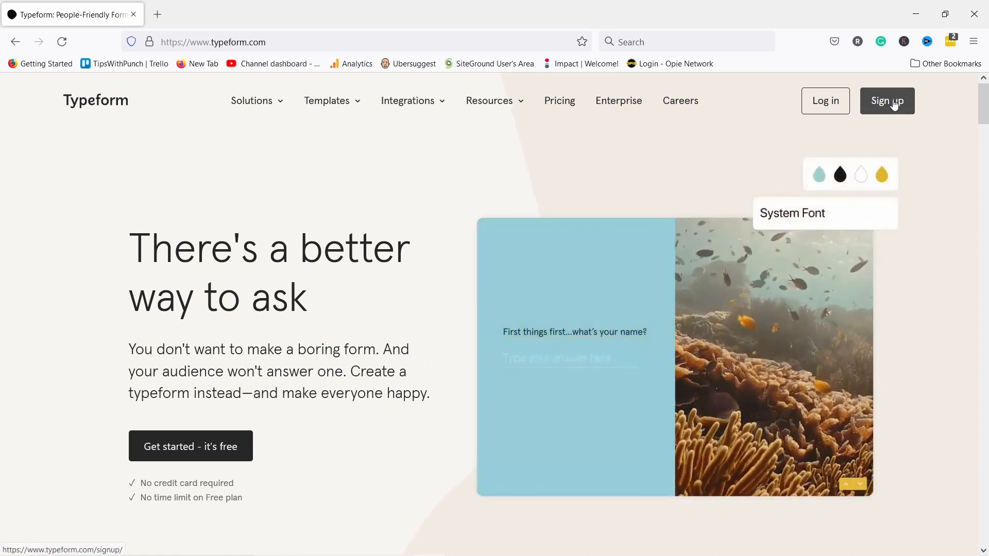
- Begin signing up for Typeform, entering the email address and pasting the account password
left_click(895, 105)
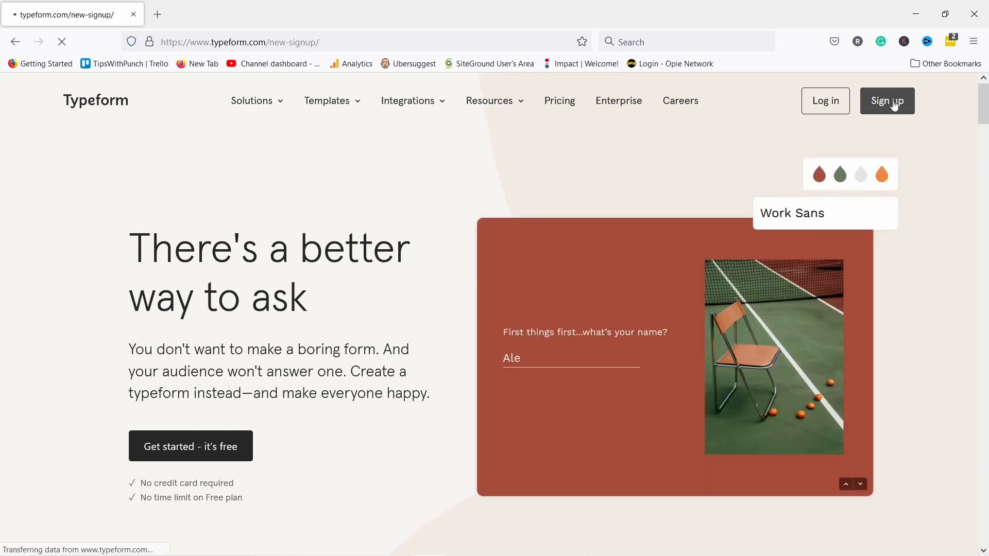
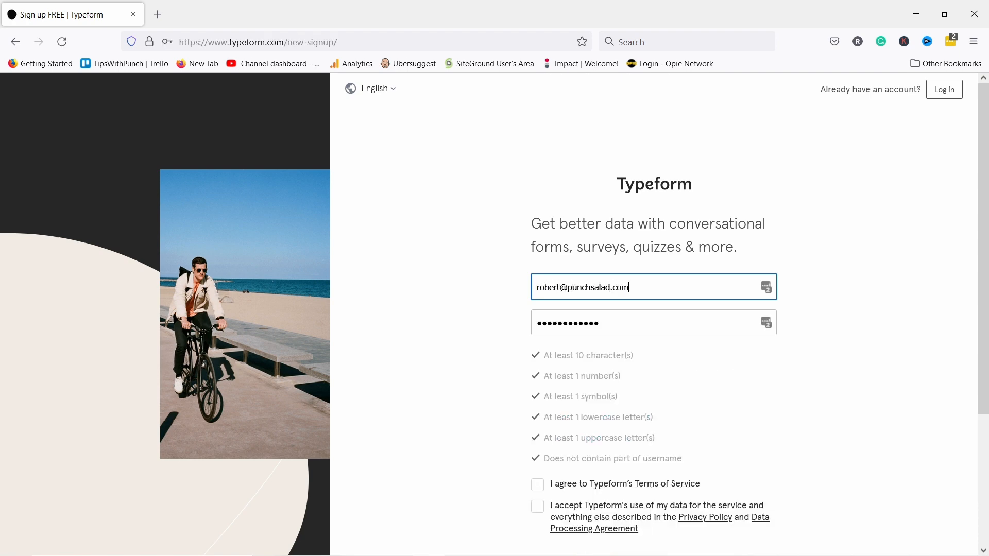
left_click(609, 326)
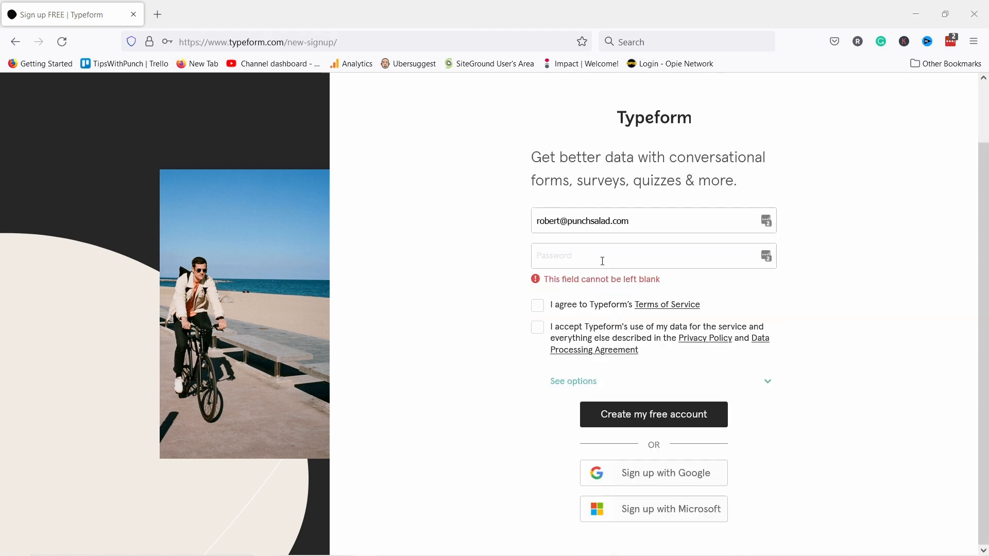
left_click(603, 262)
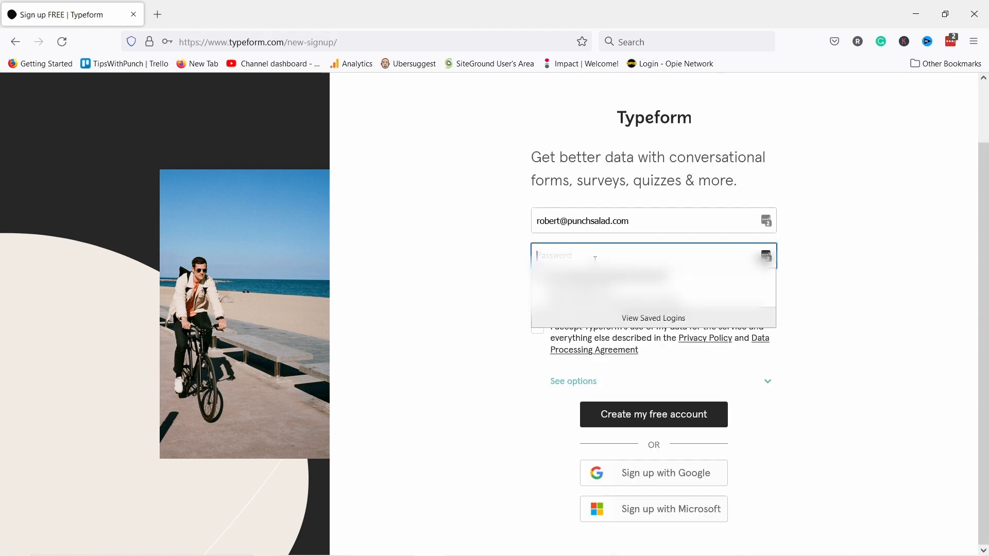
key("ctrl+v")
scroll(570, 334, "down", 1)
scroll(570, 334, "down", 1)
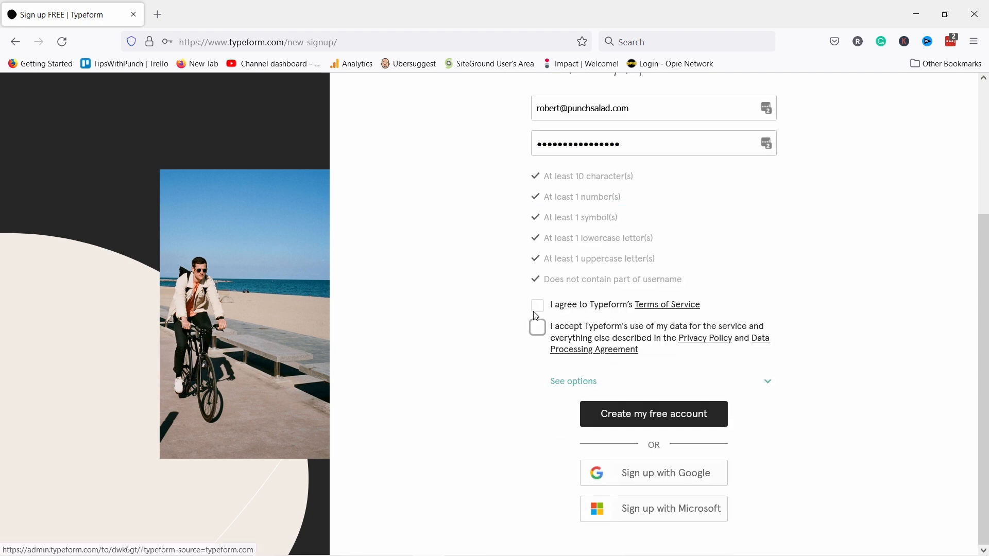
- Accept the Terms and data-use boxes, create the free account, and decline saving the login
left_click(537, 305)
left_click(537, 327)
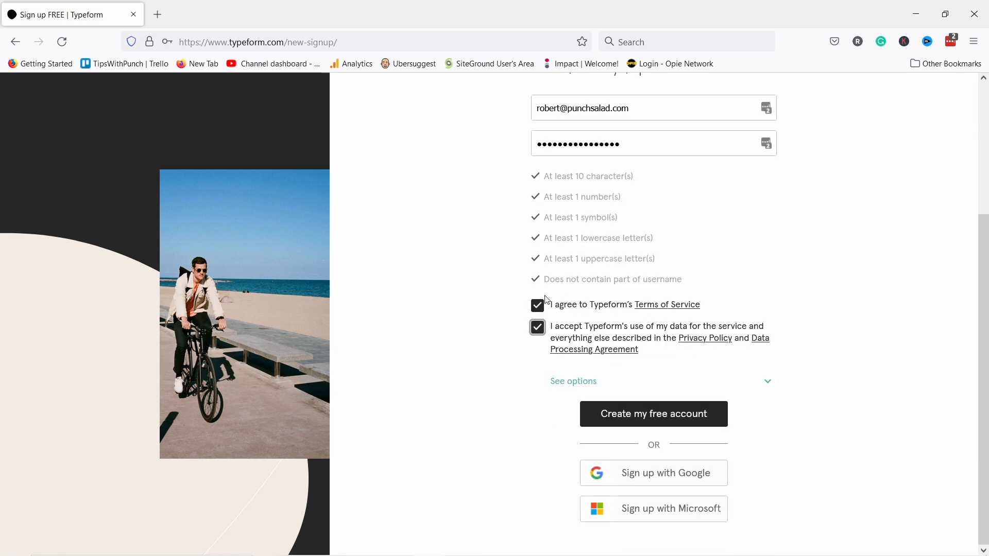
left_click(636, 414)
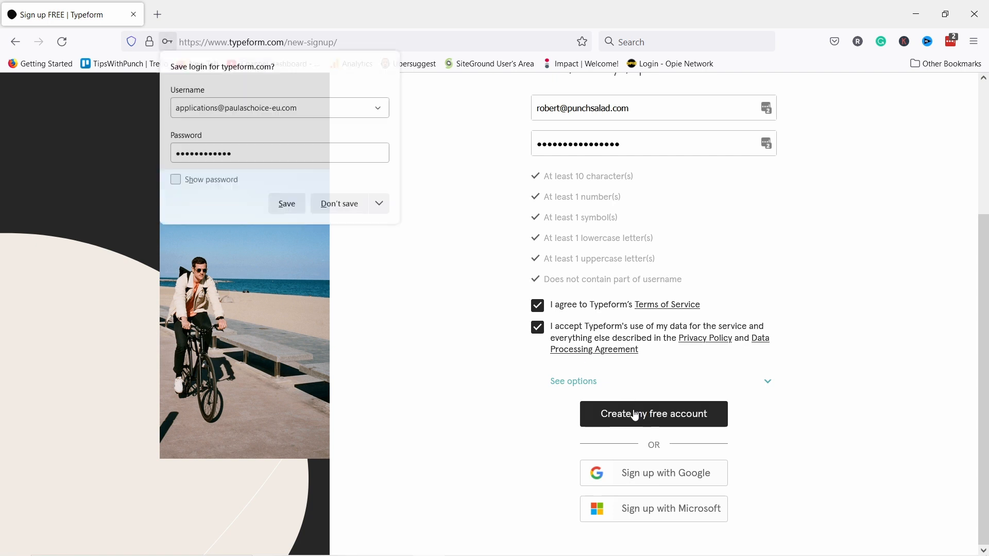
left_click(341, 206)
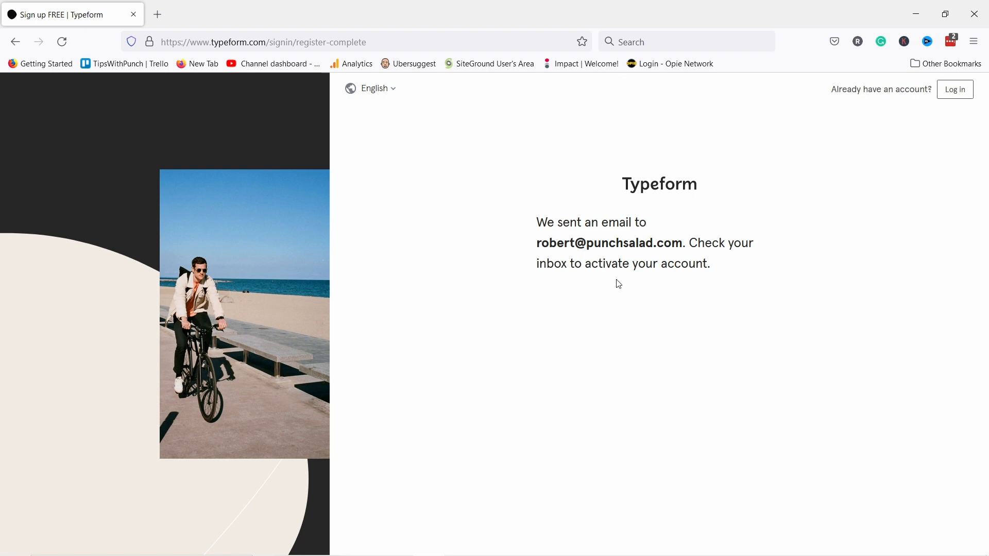
left_click(158, 14)
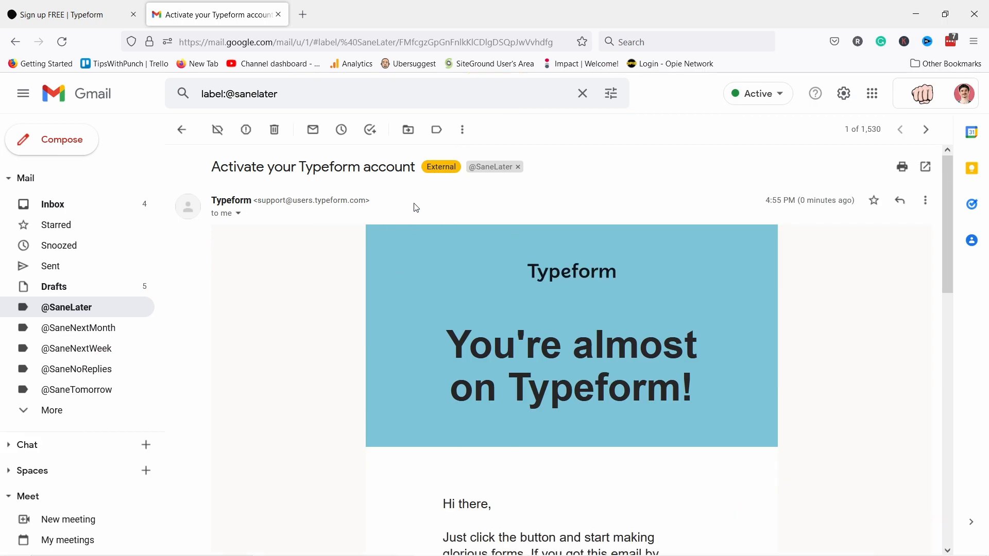
- Activate the account from the Typeform email, then close the Gmail tab and leave the page
scroll(393, 203, "down", 7)
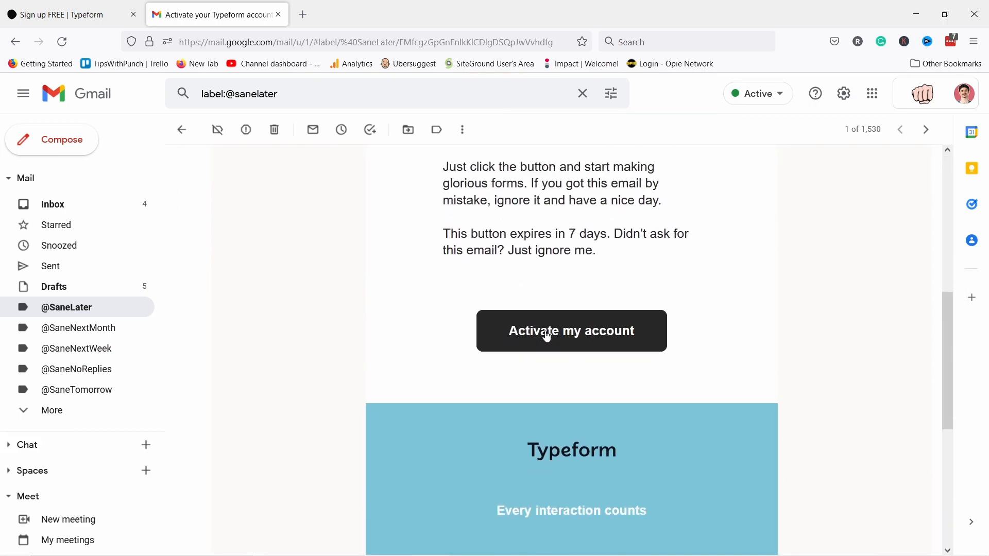
left_click(548, 335)
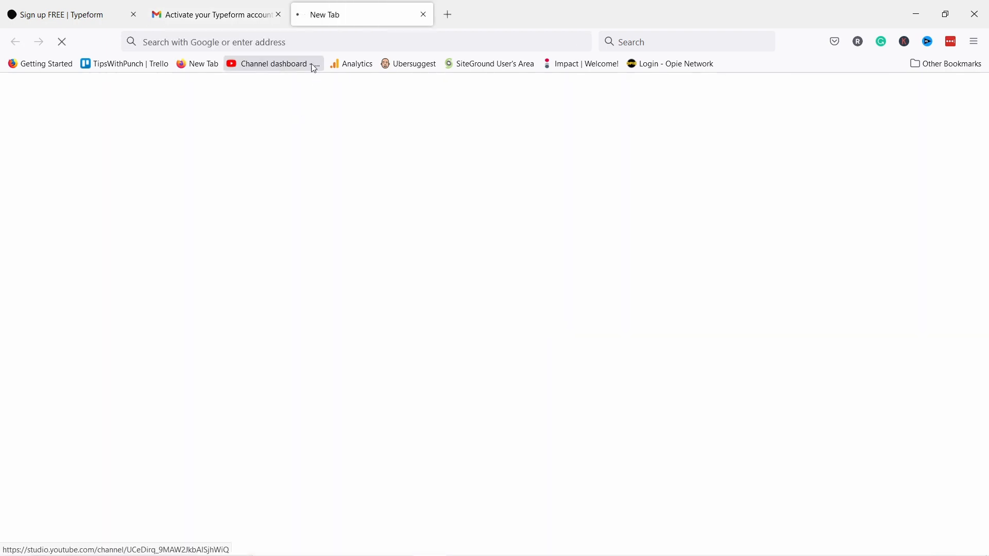
left_click(281, 14)
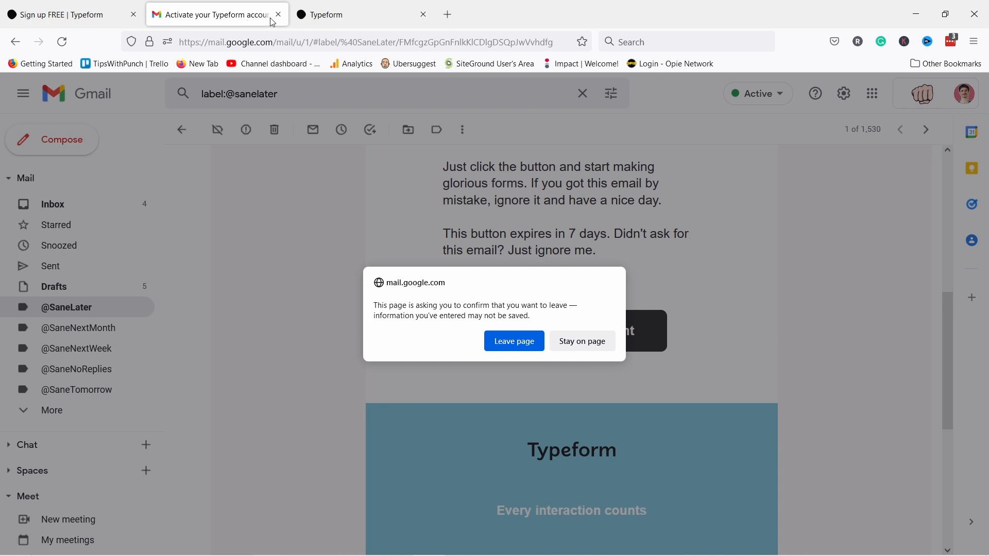
left_click(513, 345)
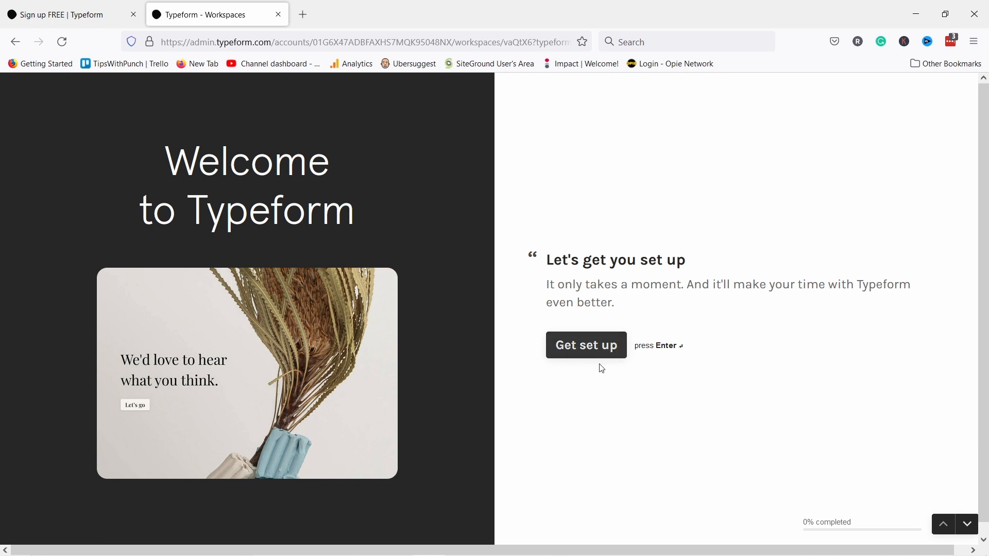
- Run through the Get set up questions and continue with Let's do this
left_click(579, 354)
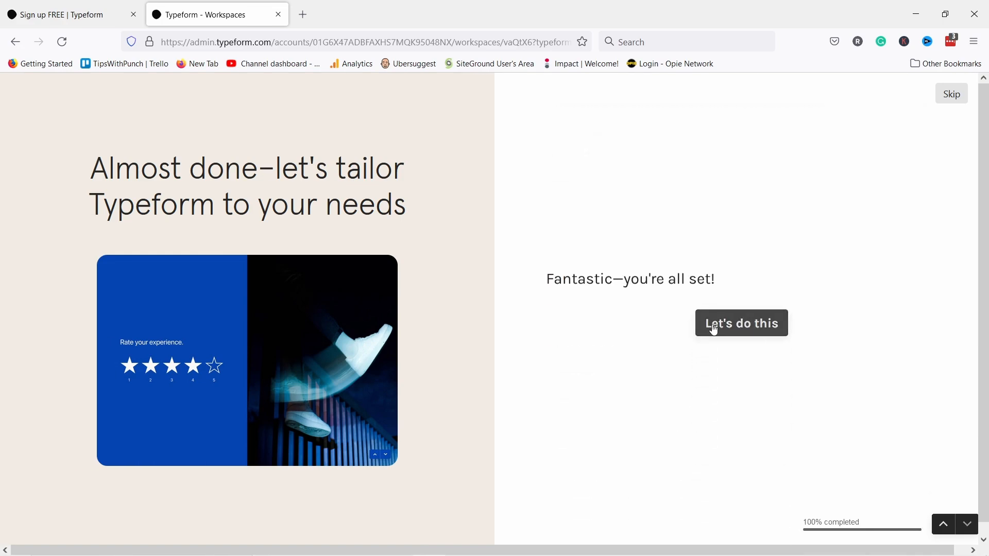
left_click(743, 324)
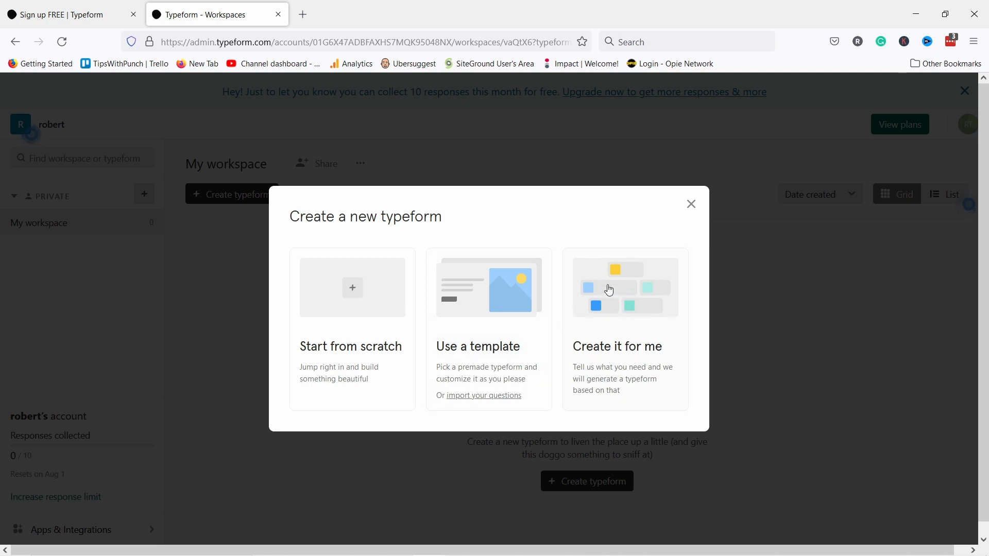
- Dismiss the new-typeform dialog and create a private workspace named 'Website'
left_click(692, 205)
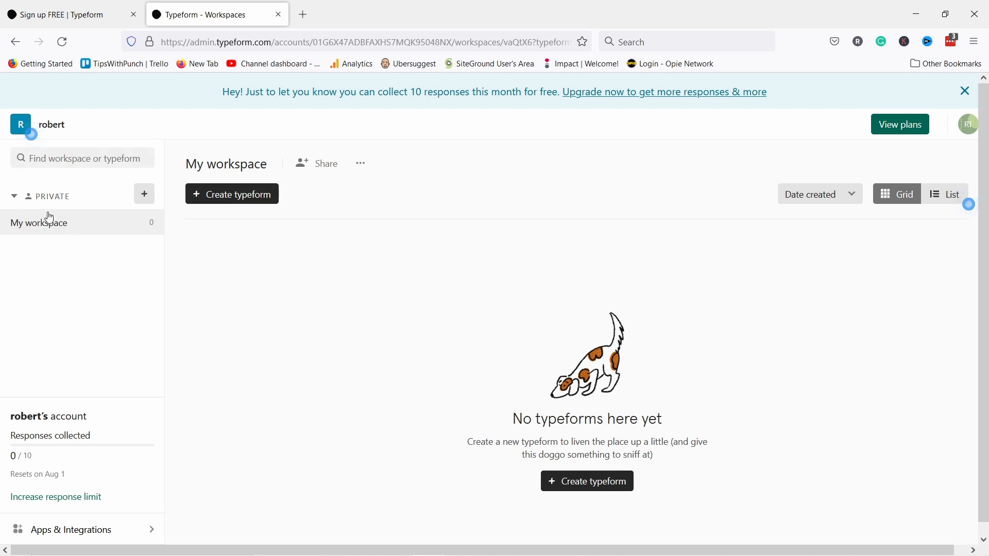
left_click(144, 194)
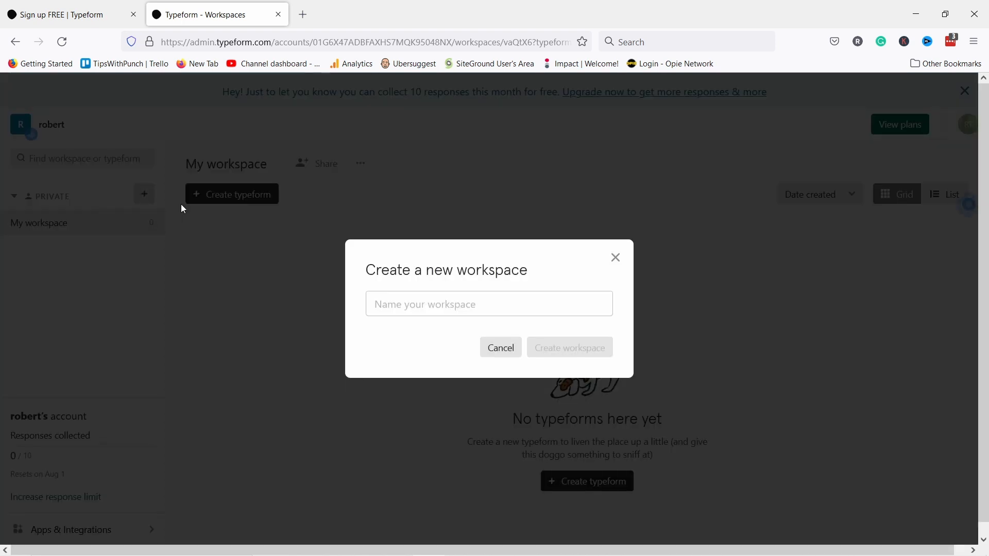
left_click(407, 296)
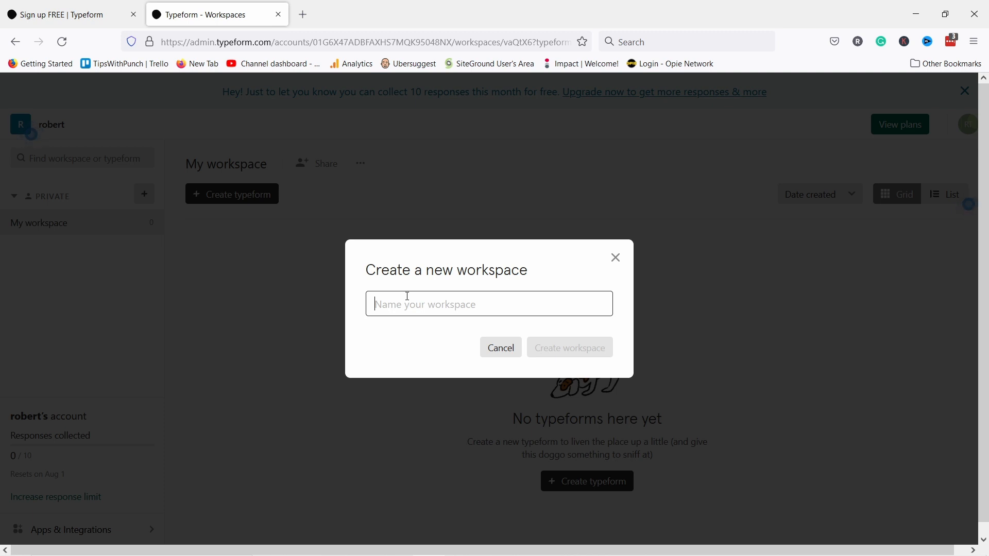
type("Website")
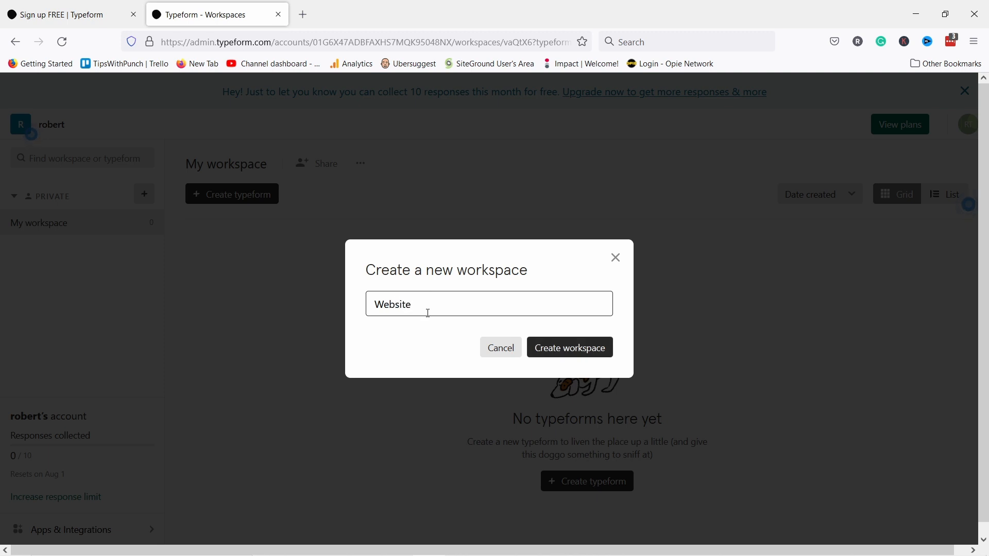
left_click(559, 350)
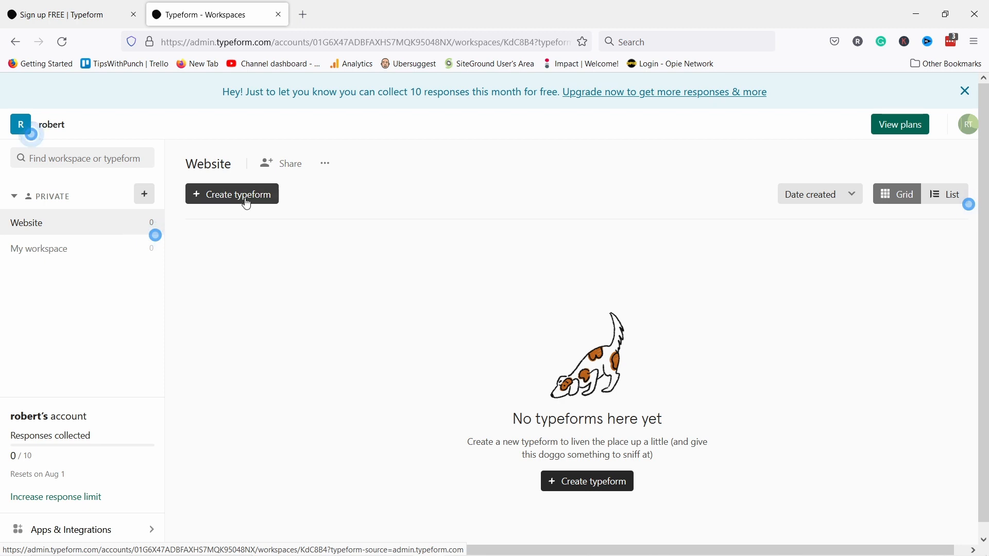
- Start a new typeform in the Website workspace and browse the Feedback templates
left_click(226, 200)
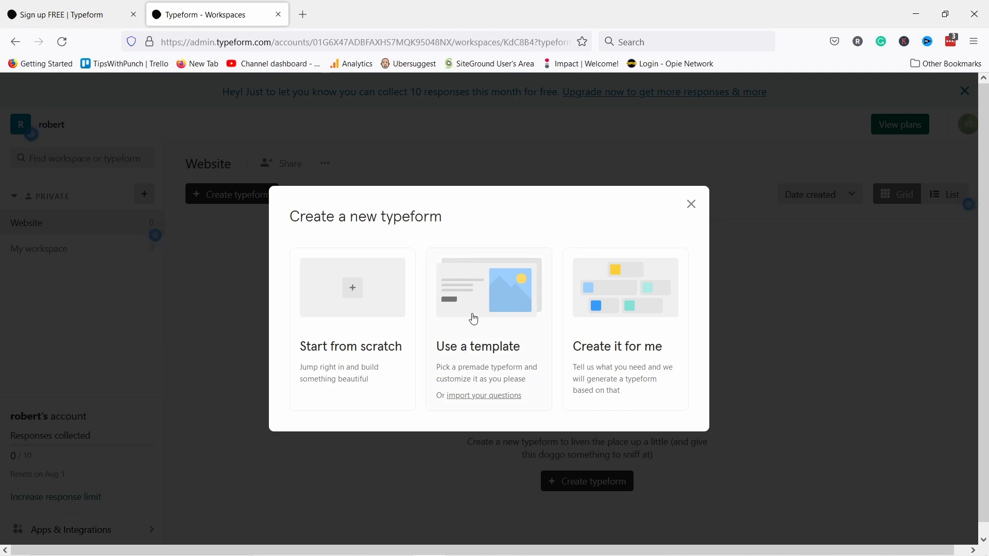
left_click(471, 293)
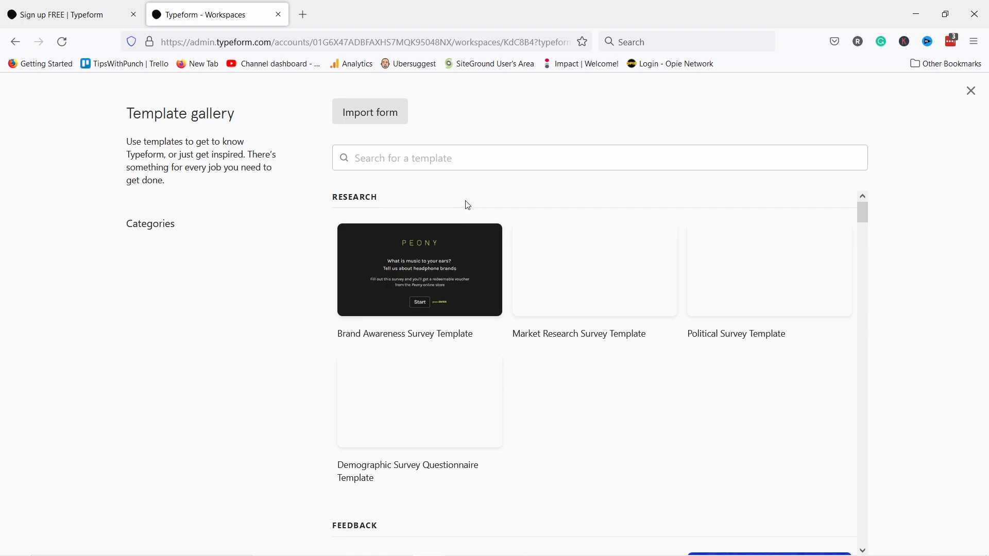
scroll(172, 278, "down", 1)
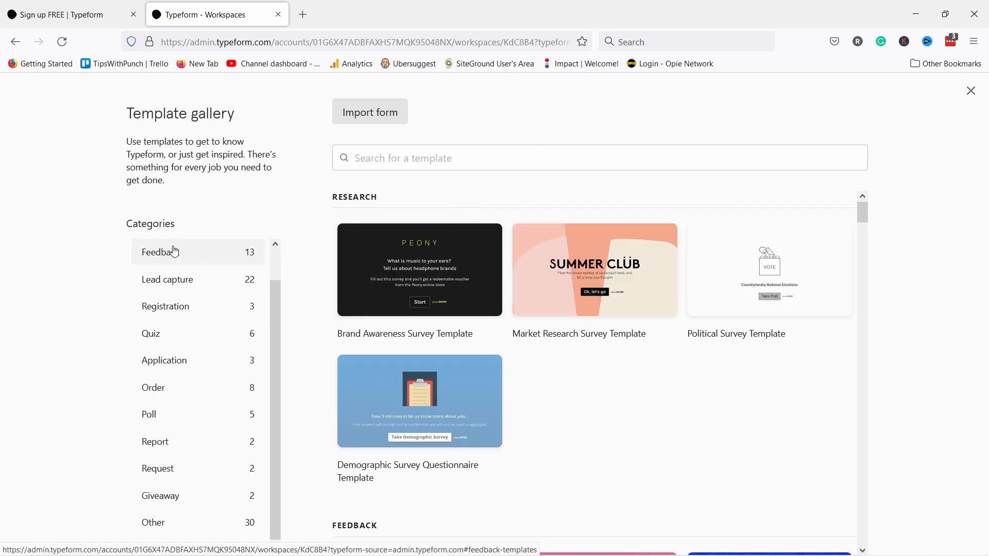
scroll(221, 438, "up", 1)
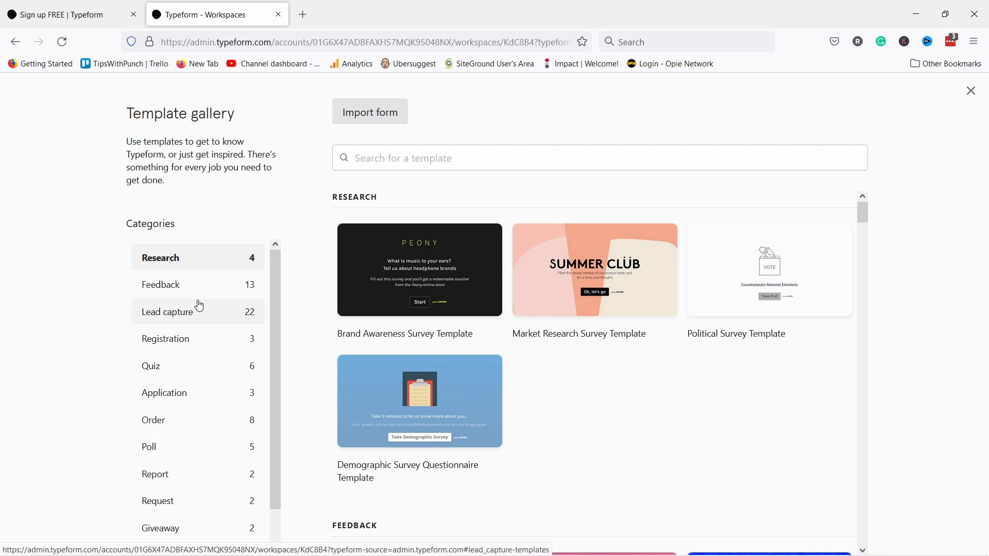
left_click(176, 287)
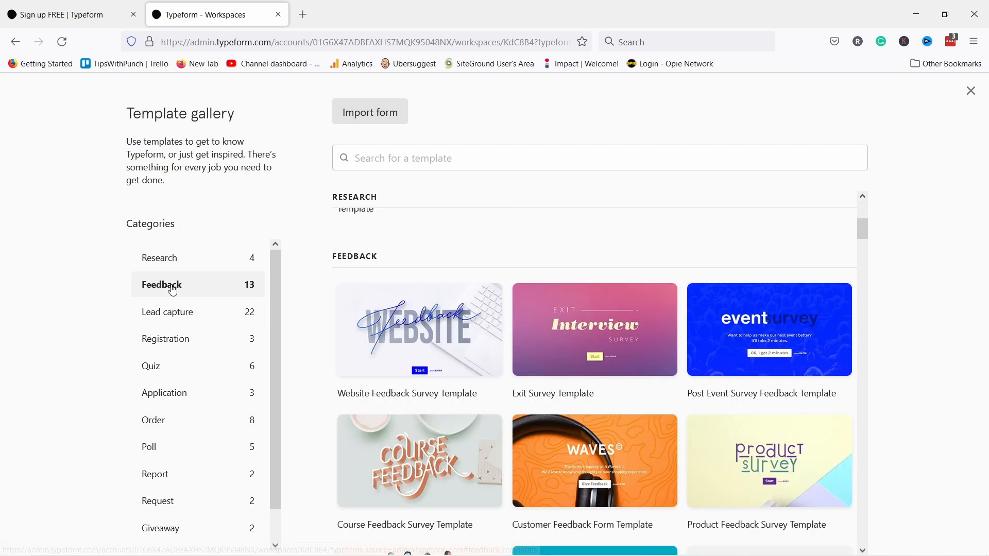
scroll(508, 239, "down", 3)
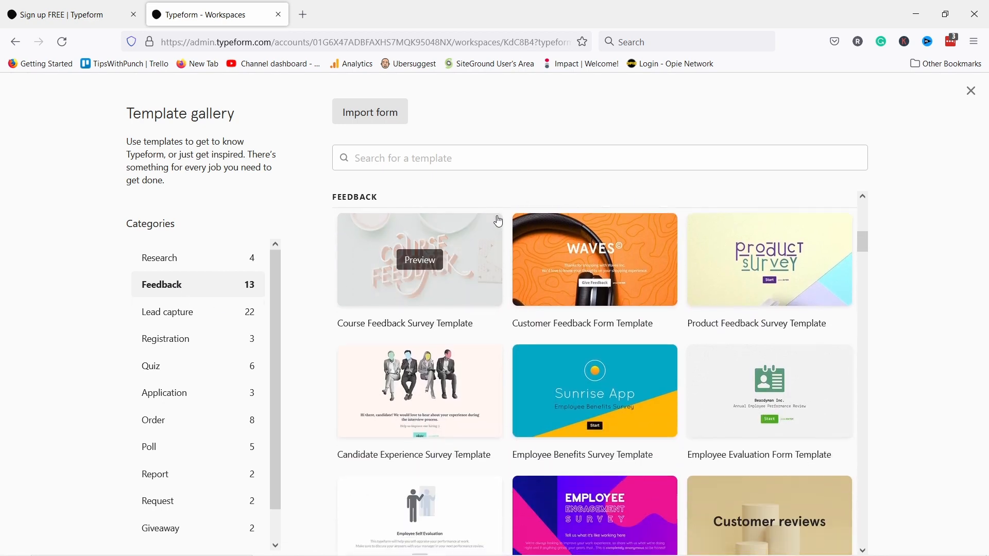
scroll(711, 248, "down", 2)
scroll(743, 288, "up", 2)
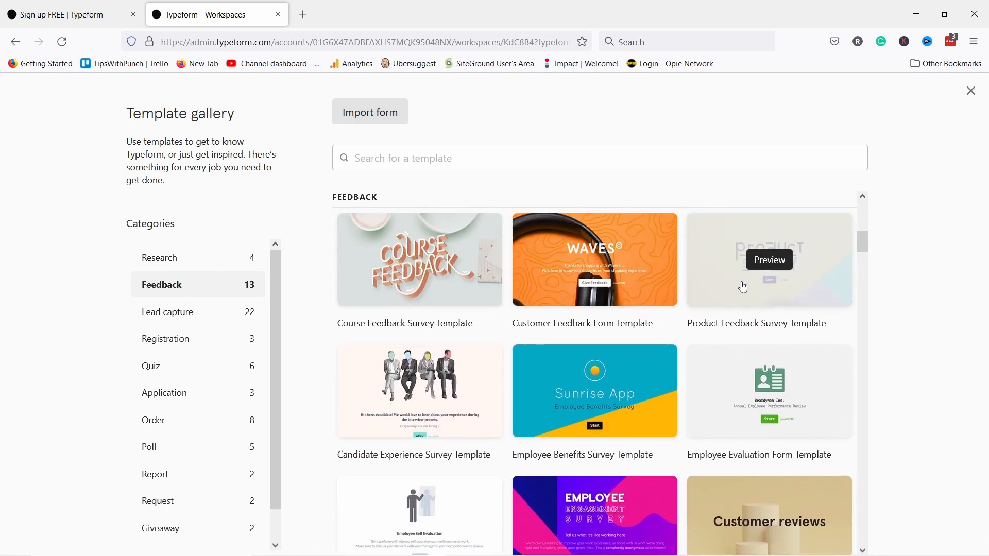
- Preview the Product Feedback Survey Template, answering Really positive and a comment, then return to the gallery
left_click(773, 262)
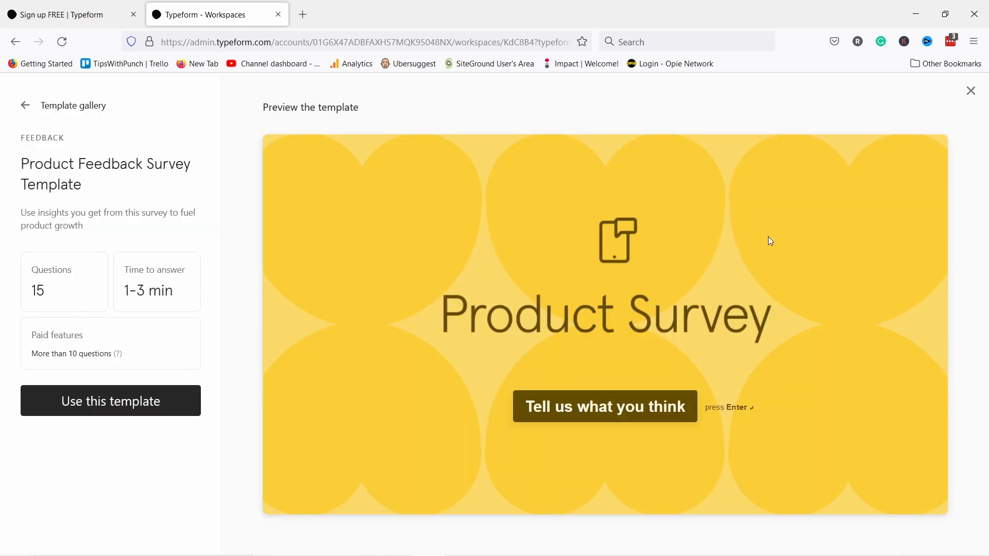
left_click(588, 404)
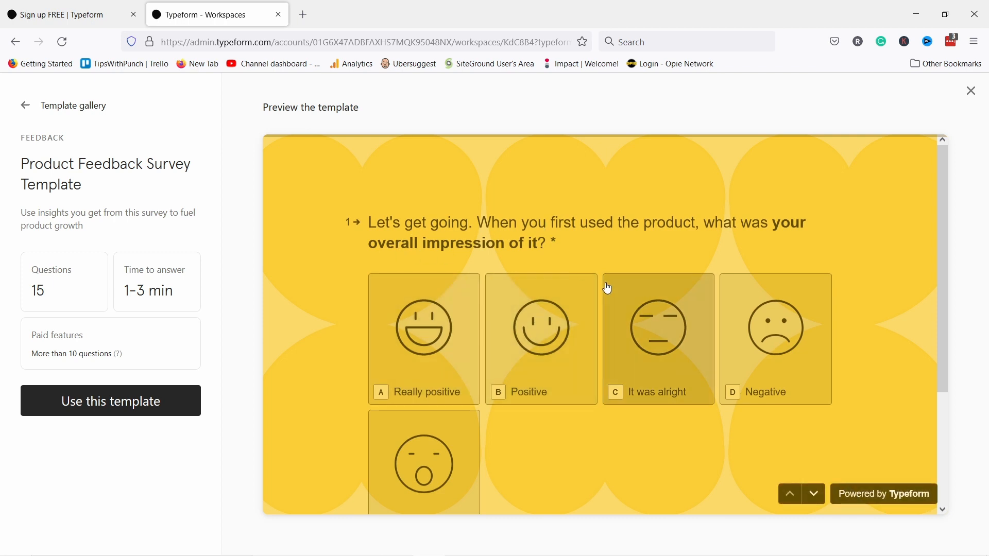
left_click(441, 353)
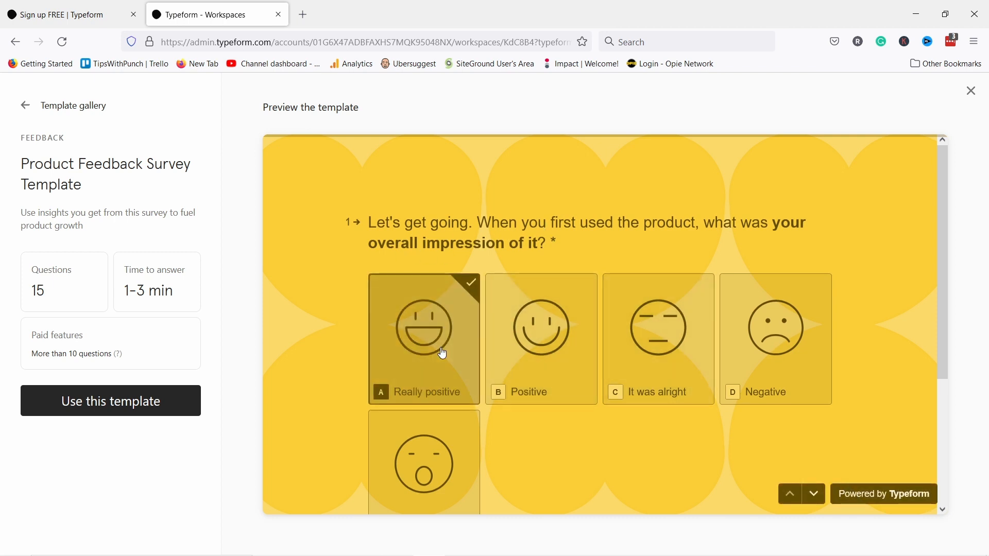
type("I just love it")
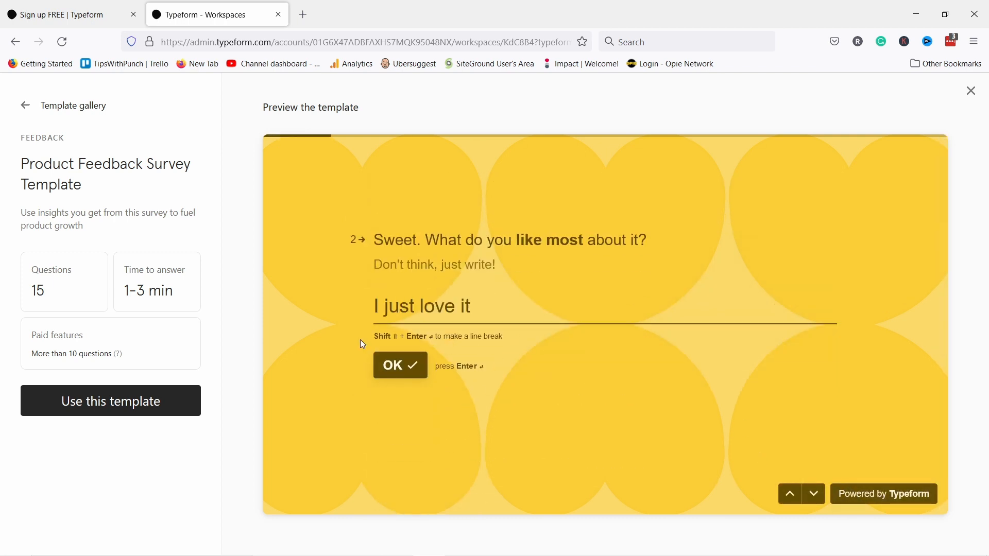
left_click(375, 370)
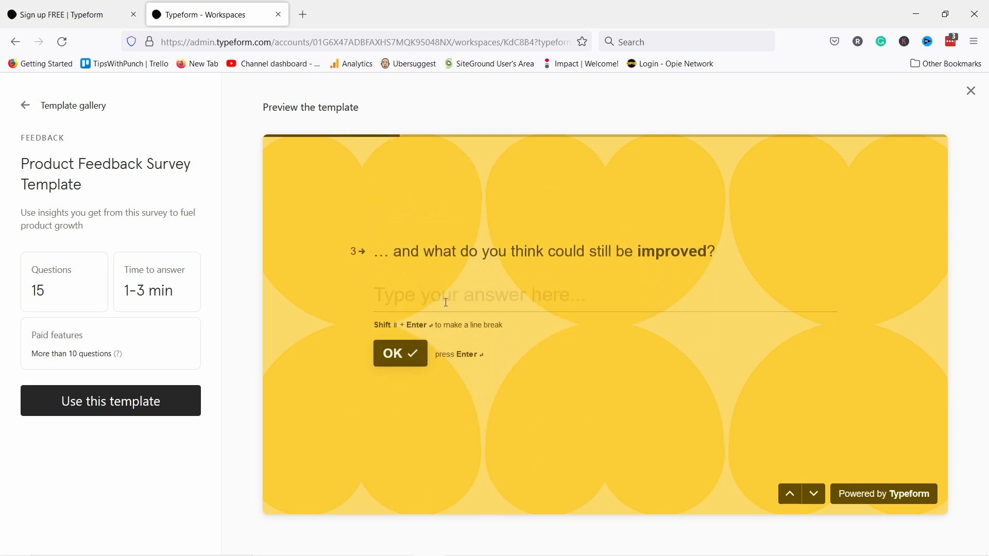
left_click(816, 496)
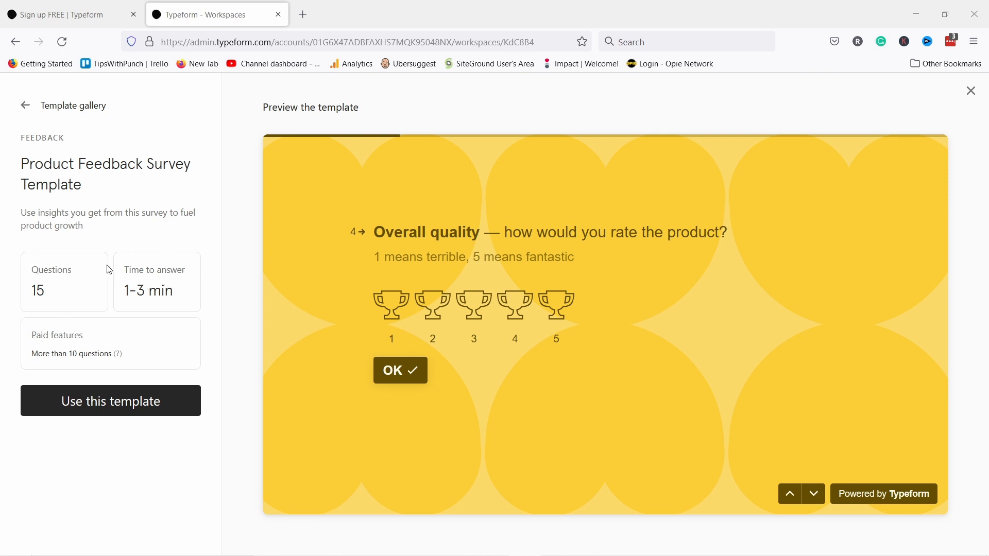
left_click(27, 107)
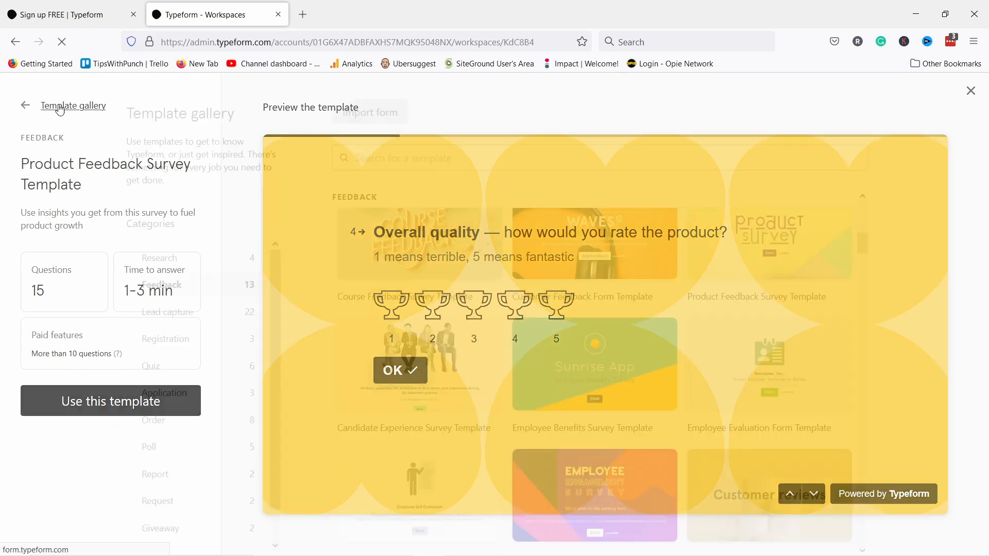
- Start a blank typeform named 'Website feedback form' with the Feedback form type
left_click(971, 91)
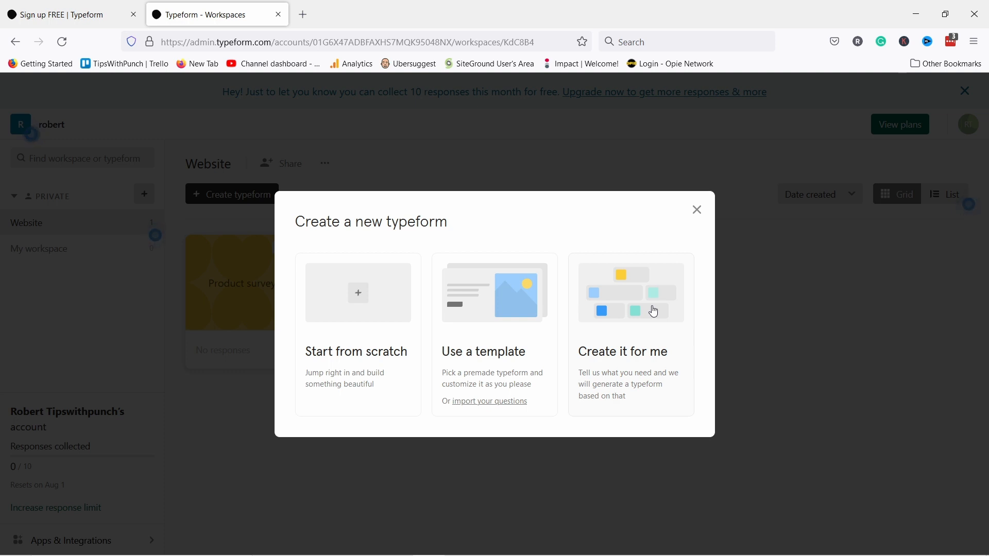
left_click(356, 303)
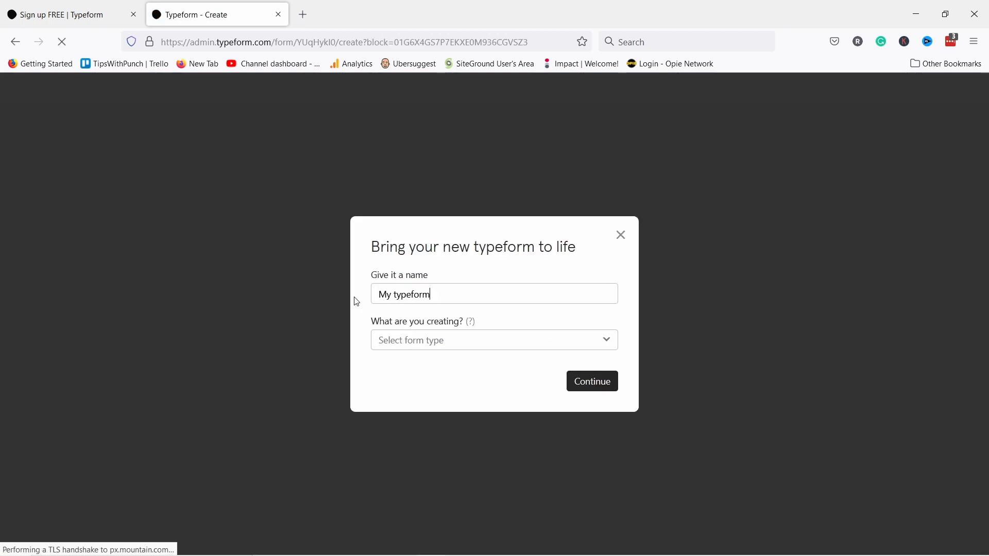
left_click_drag(441, 292, 345, 294)
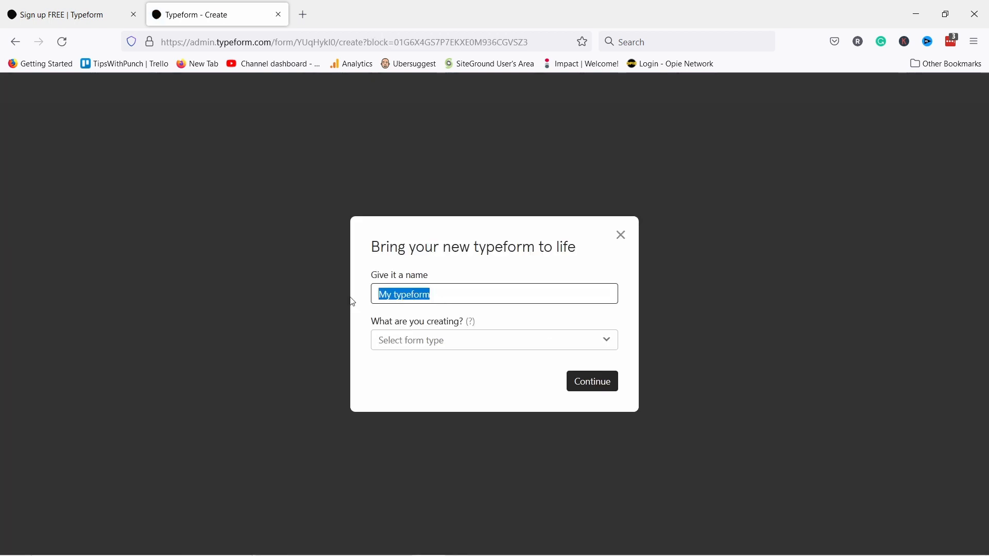
type("Website feedback form")
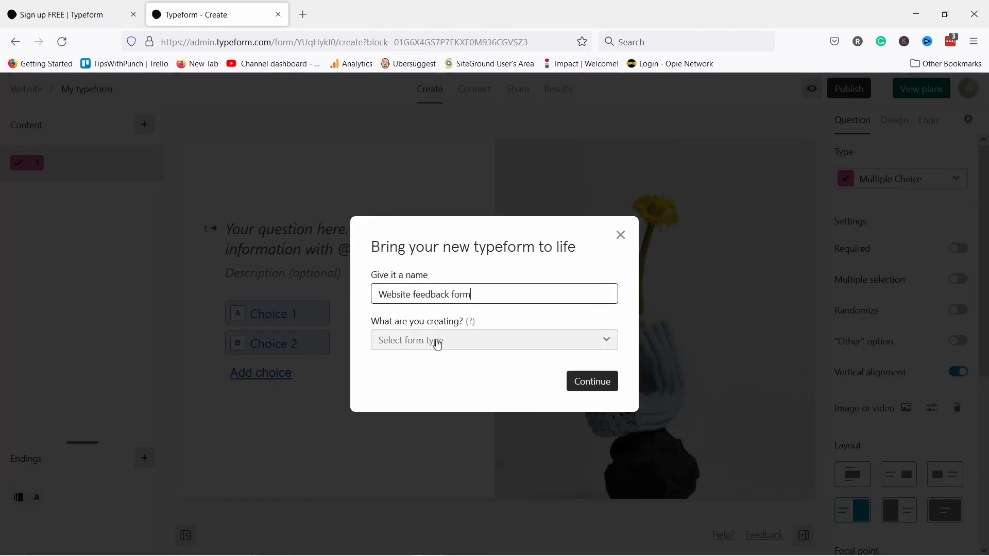
left_click(438, 344)
scroll(435, 396, "down", 3)
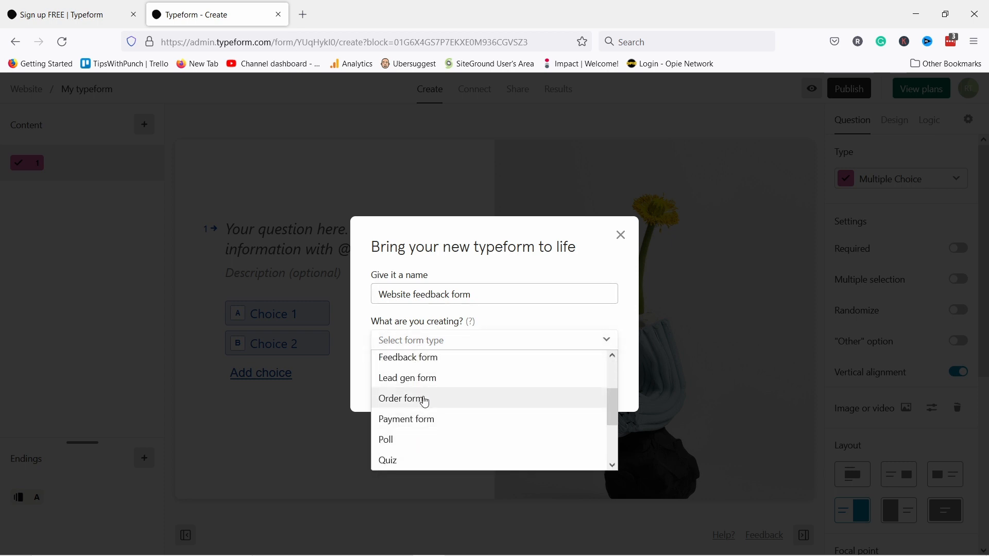
scroll(425, 397, "up", 3)
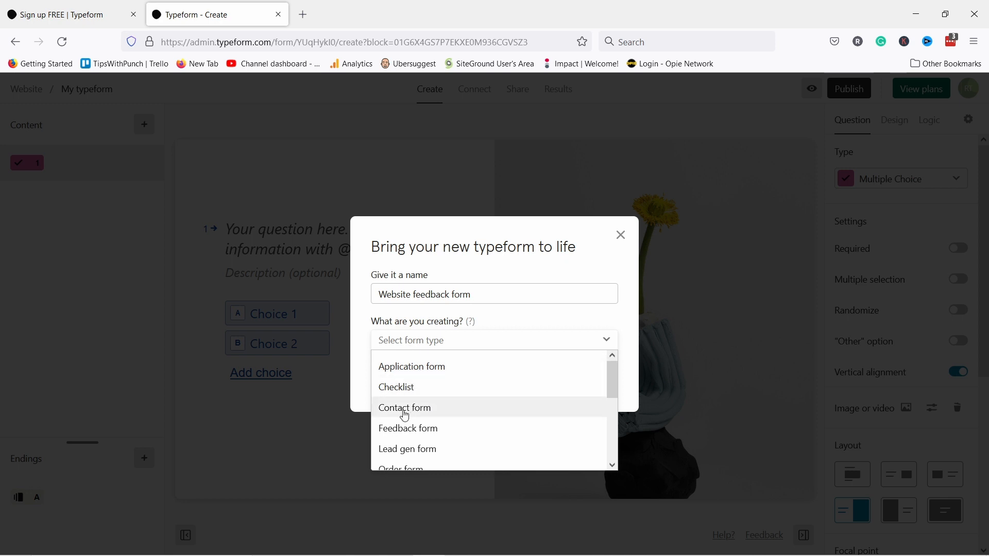
left_click(415, 428)
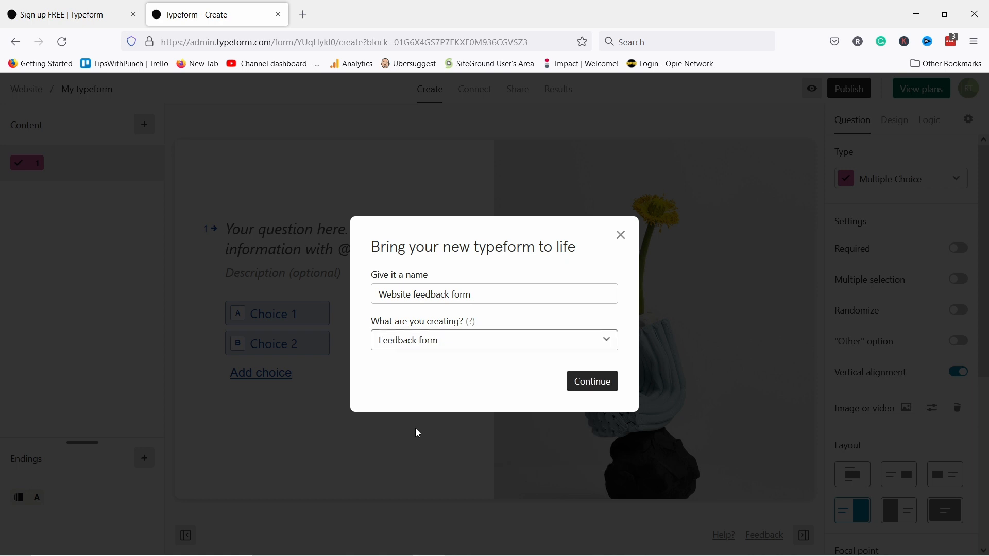
left_click(589, 384)
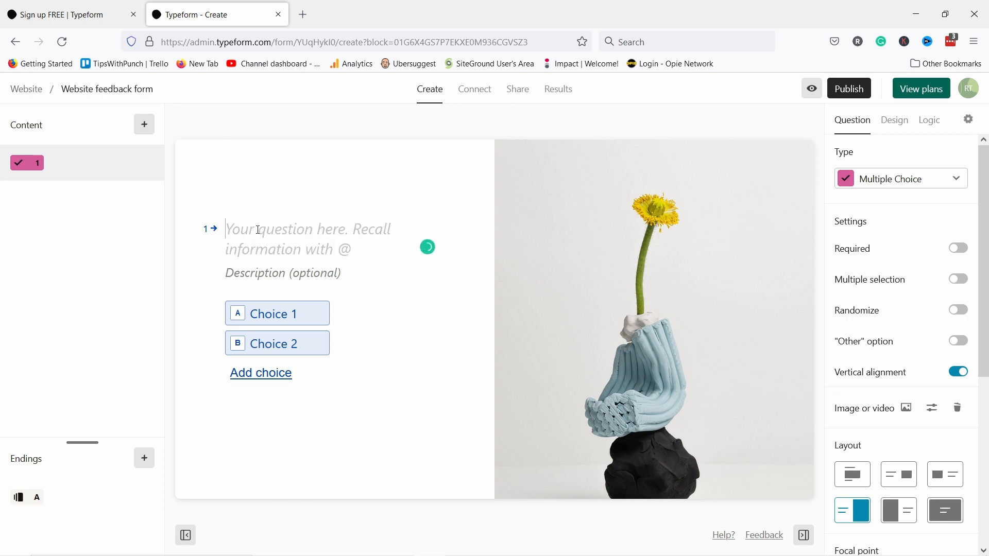
- Type and delete test text in the first question, then look over the Design and Logic panels
type("ROTR")
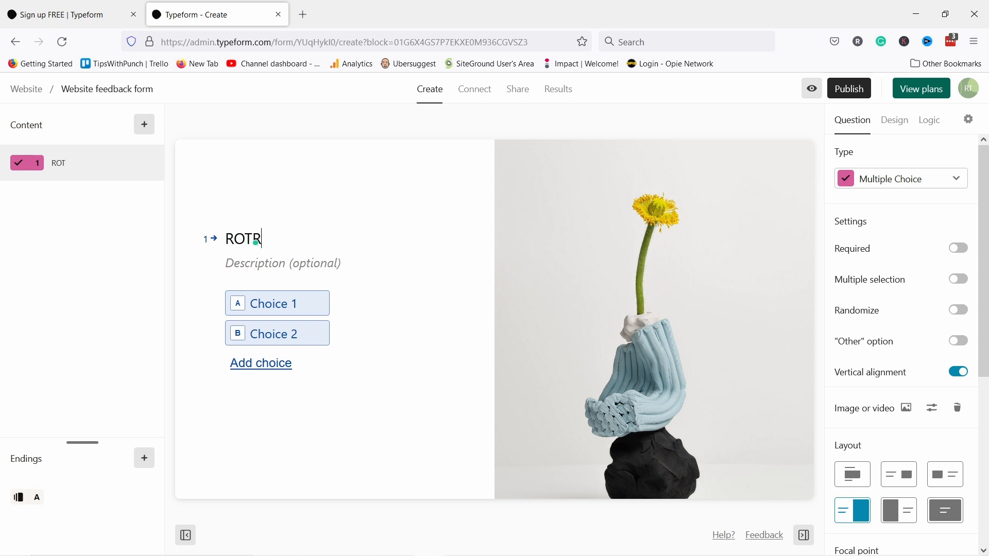
key("BackSpace")
key("BackSpace")
key("BackSpace")
key("BackSpace")
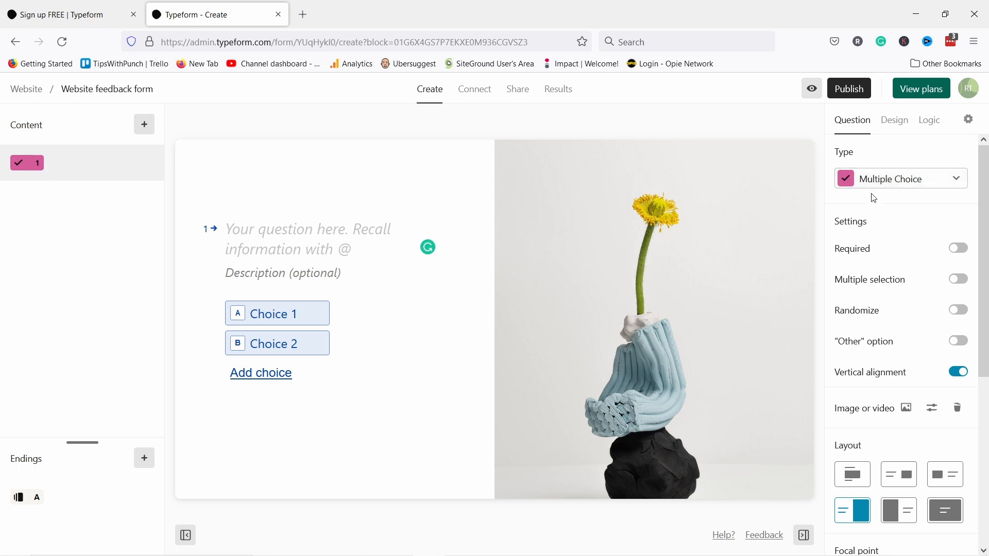
left_click(900, 125)
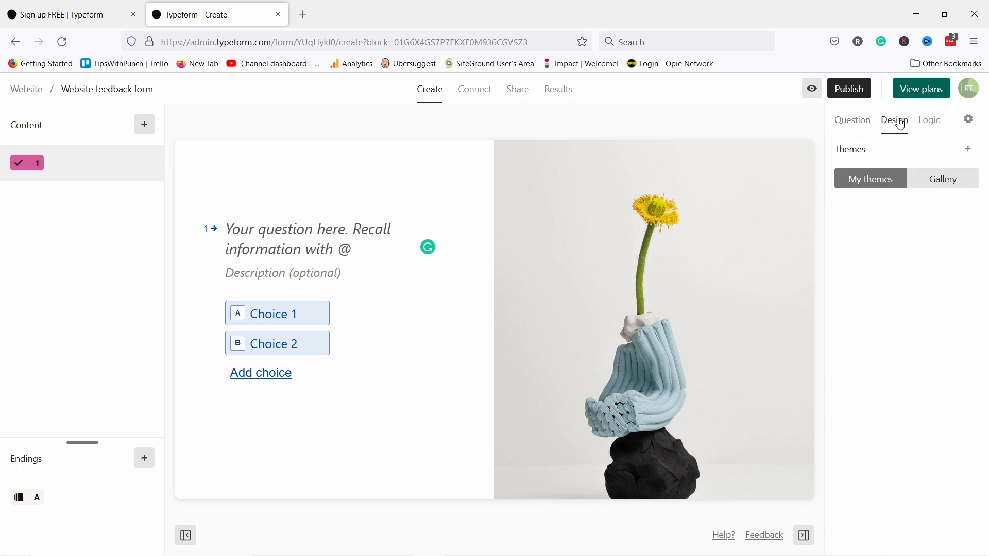
left_click(931, 120)
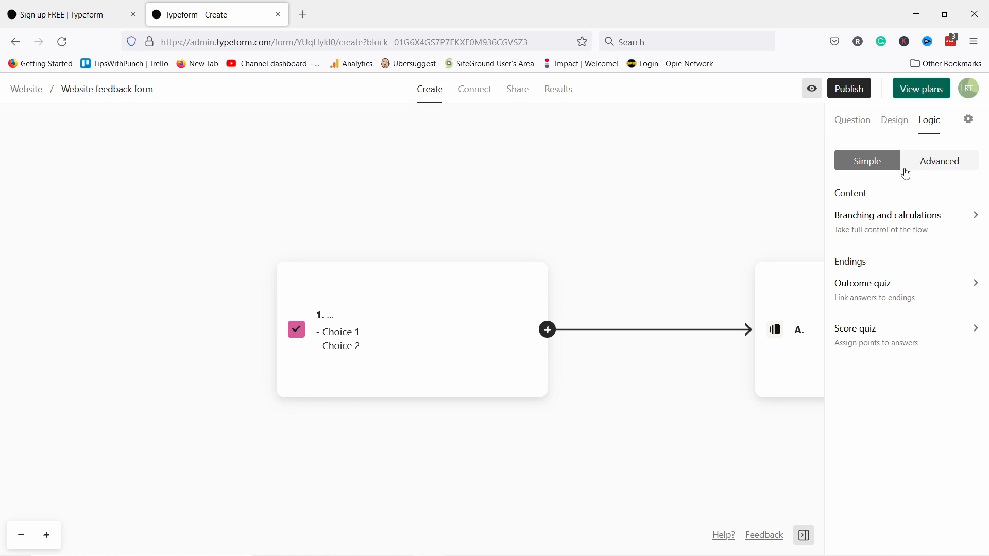
left_click(866, 126)
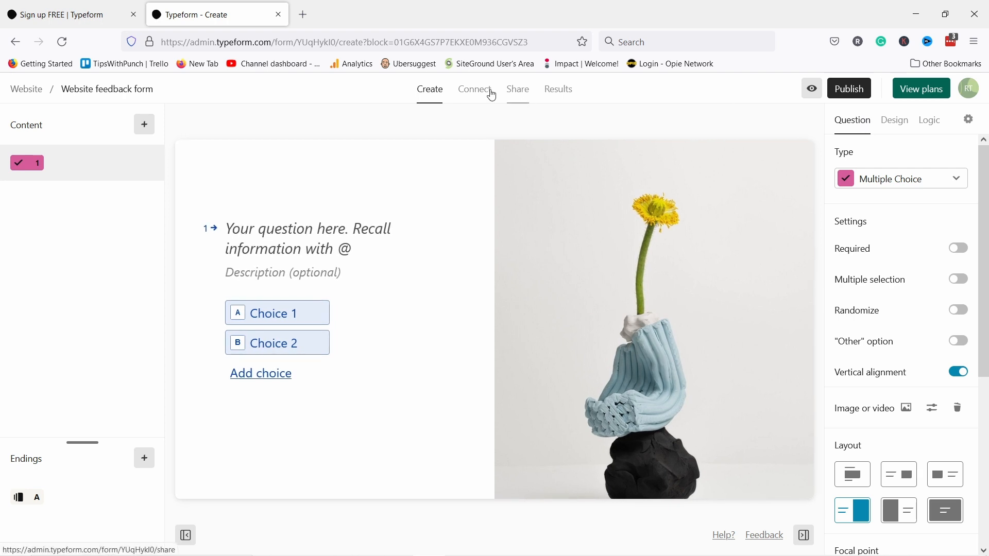
- Check the question type list without changing it, then bring up the new-block choices
left_click(870, 187)
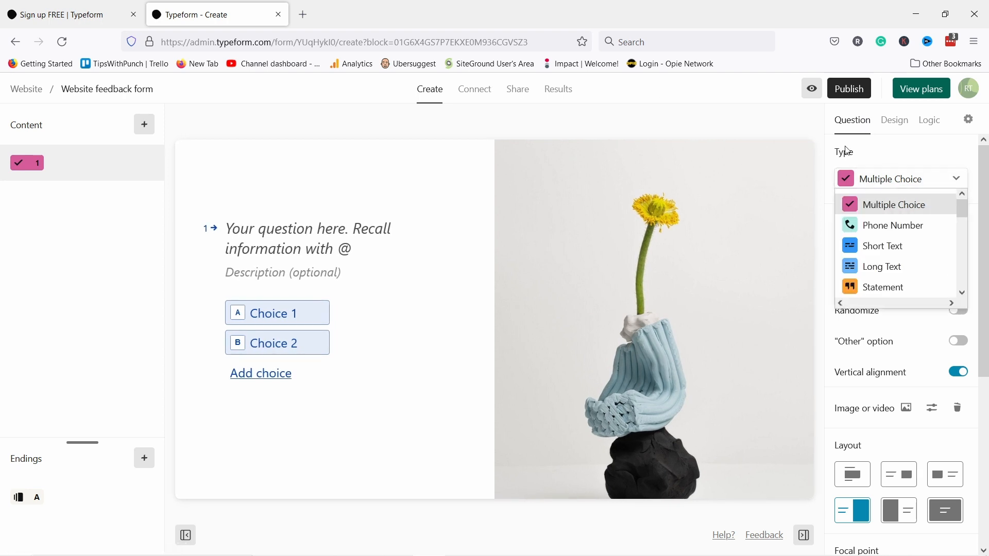
left_click(882, 188)
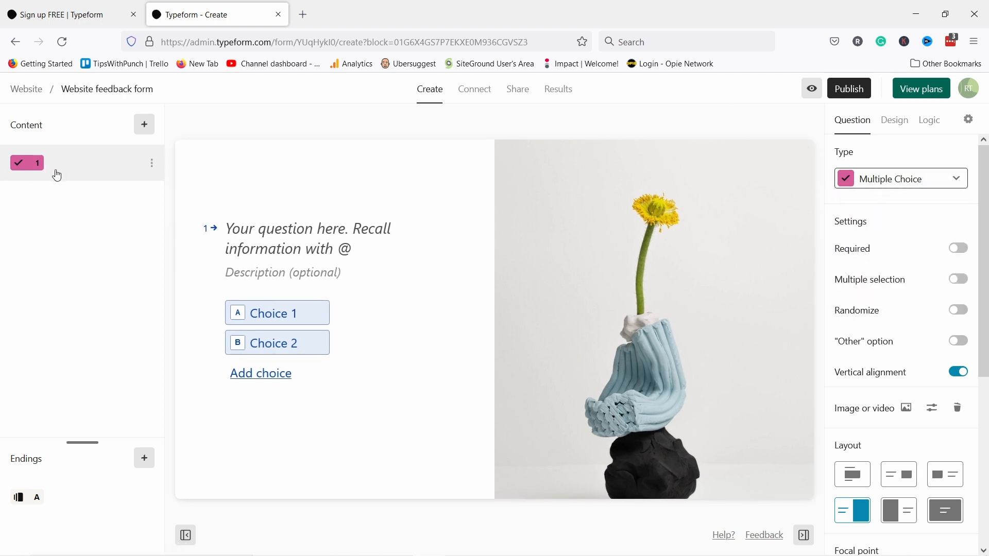
left_click(146, 125)
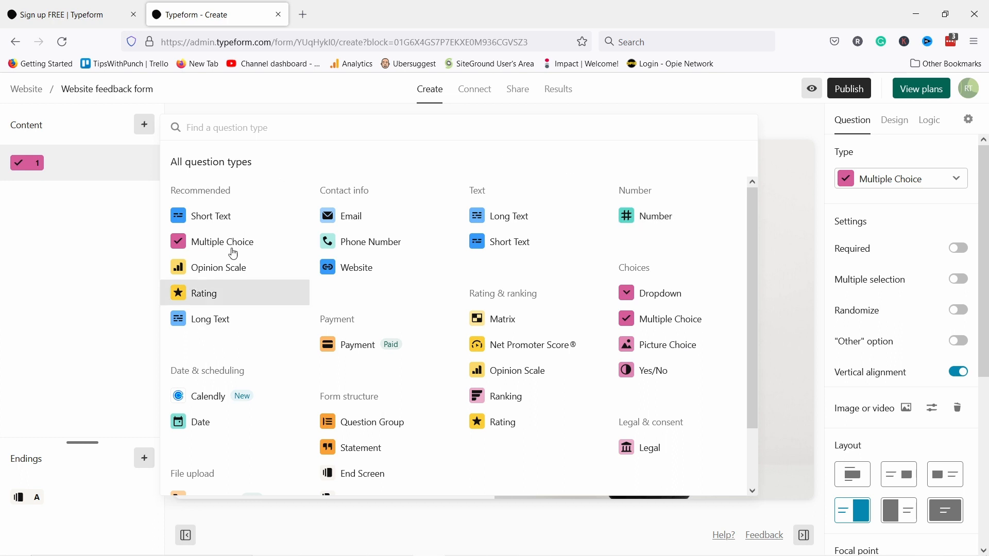
- Add a Welcome Screen titled 'We want to hear your advice!' and bring up question 1
scroll(331, 223, "down", 2)
scroll(331, 223, "up", 2)
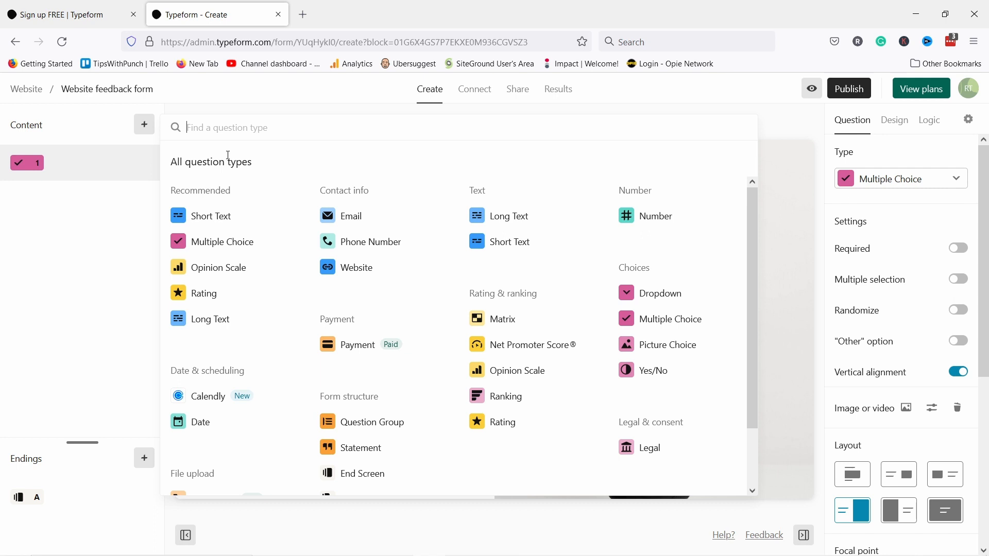
scroll(315, 217, "down", 2)
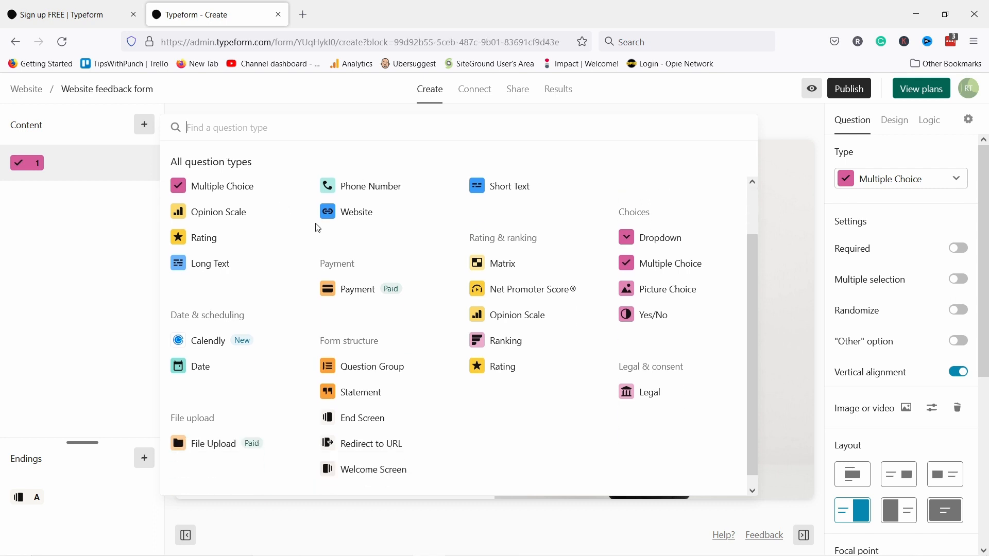
left_click(364, 460)
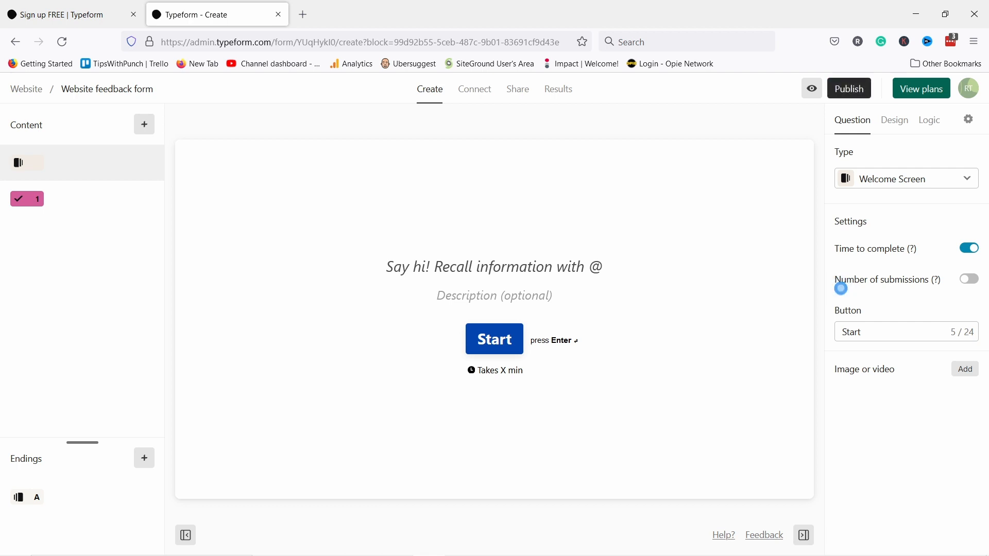
left_click(437, 269)
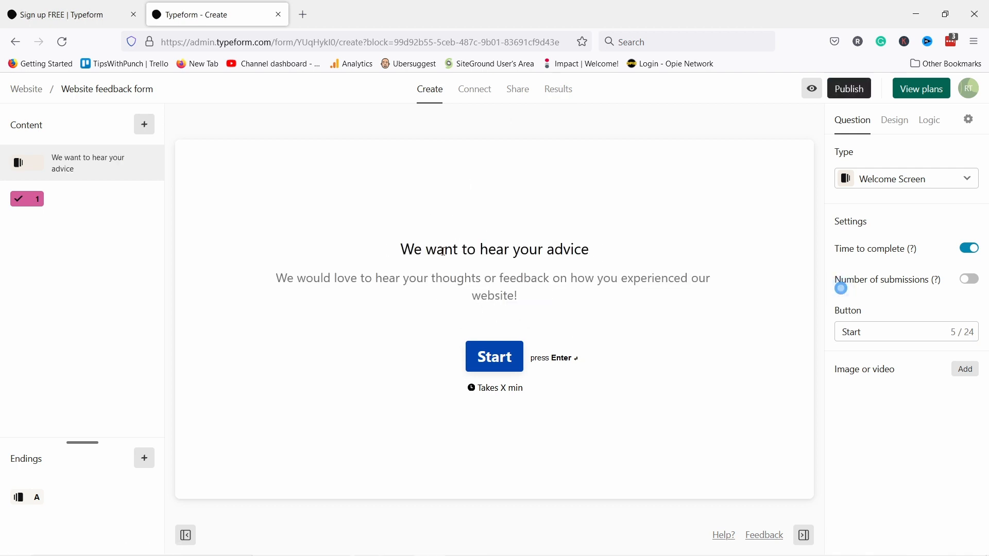
type("!")
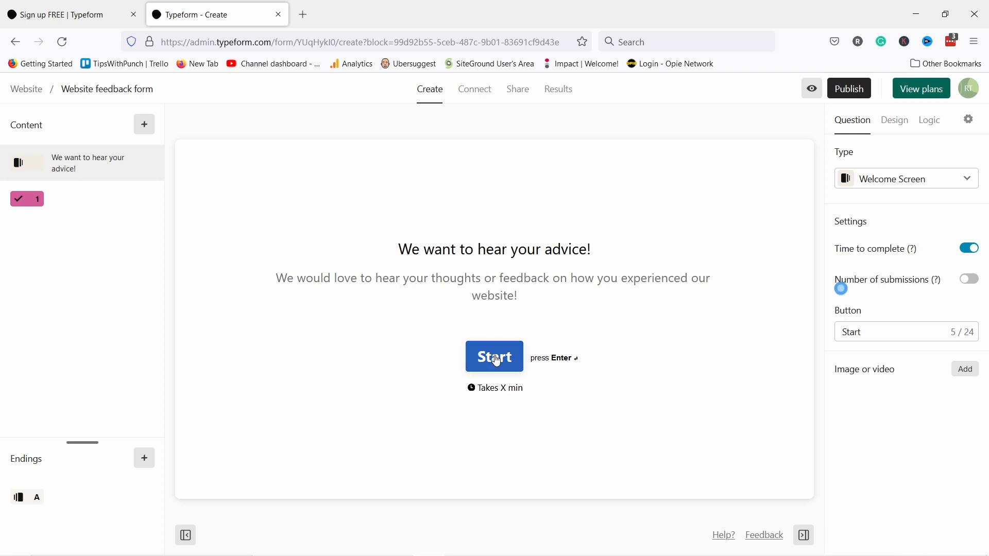
left_click(61, 199)
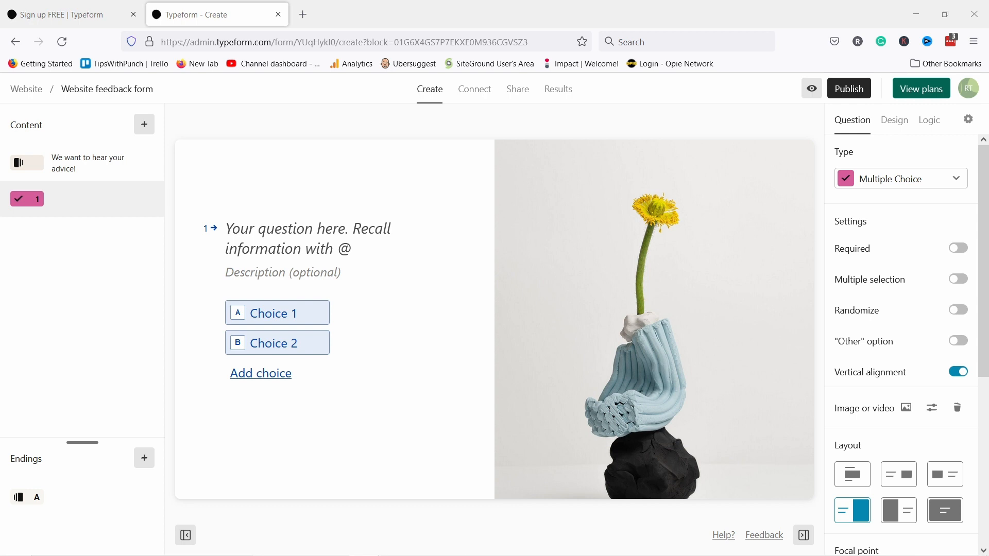
- Enter the question 'How did you find our website?' with first choices 'a friend' and 'Google'
left_click(266, 229)
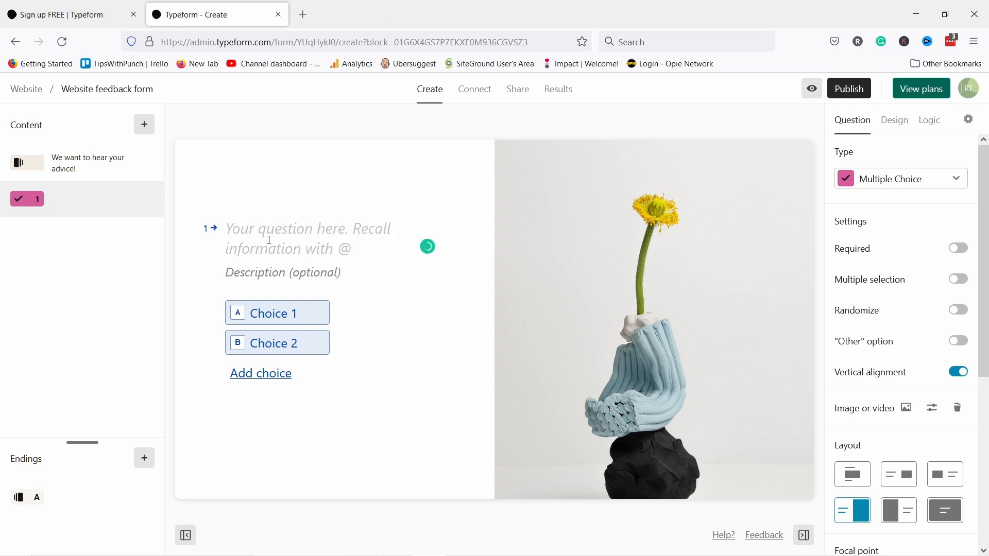
type("How did you find our website?")
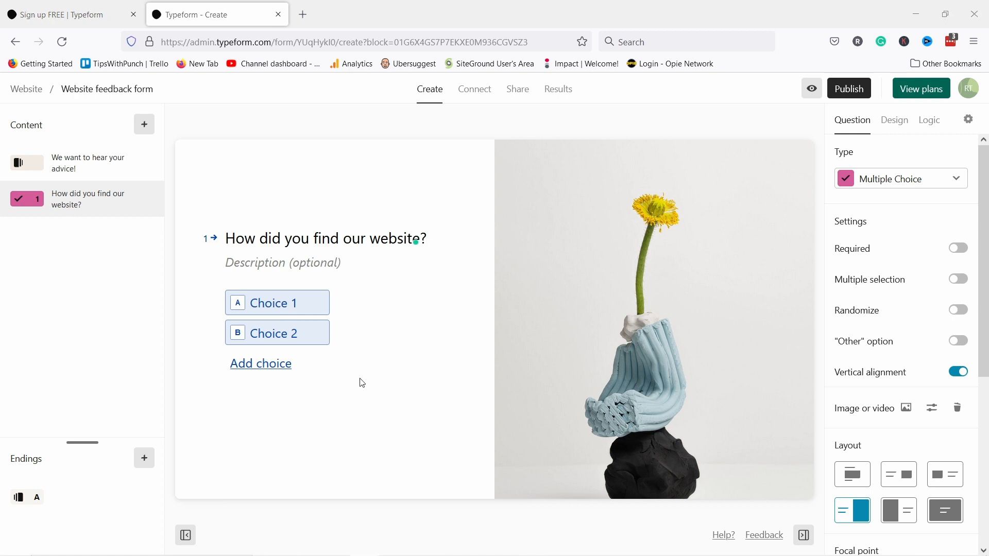
left_click(273, 304)
type("a friend")
left_click(265, 335)
type("Google")
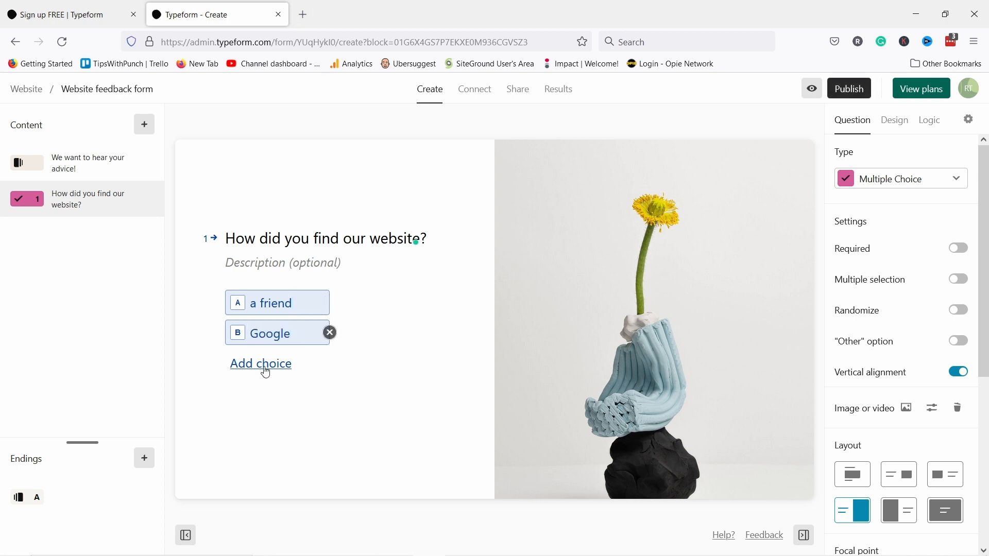
- Add an 'Influencer' choice and the built-in Other option, deleting the duplicate typed choice
left_click(264, 369)
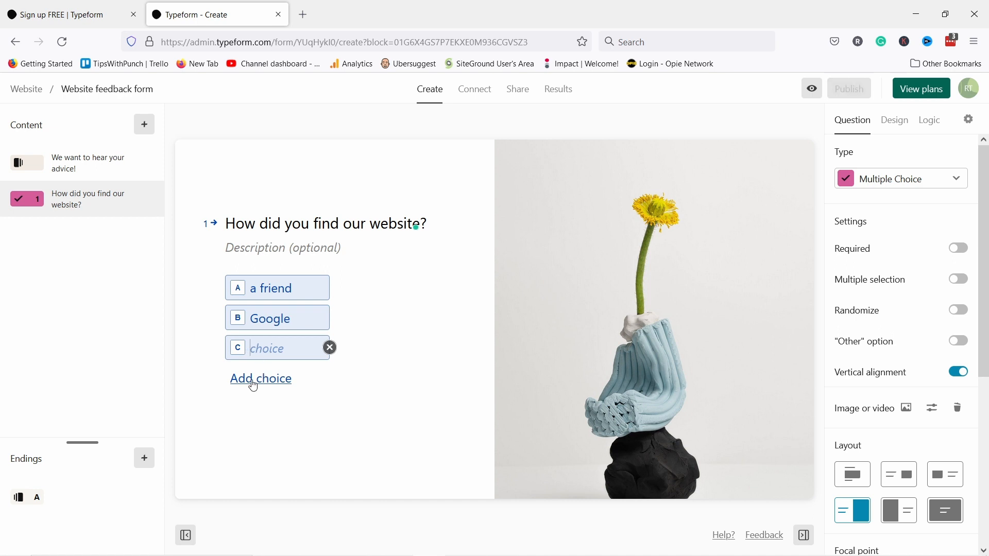
key("Return")
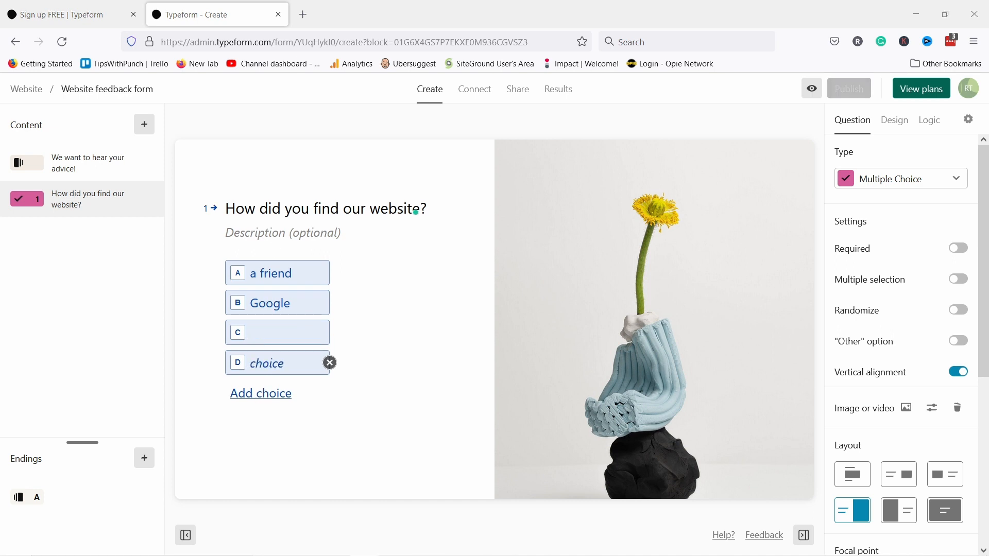
left_click(286, 339)
type("Influencer")
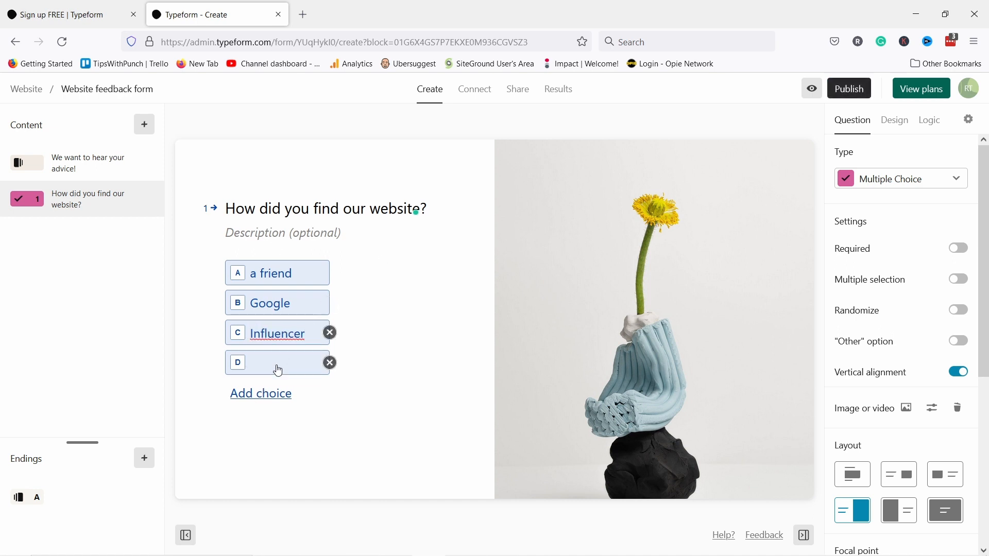
left_click(288, 368)
type("other")
left_click(960, 341)
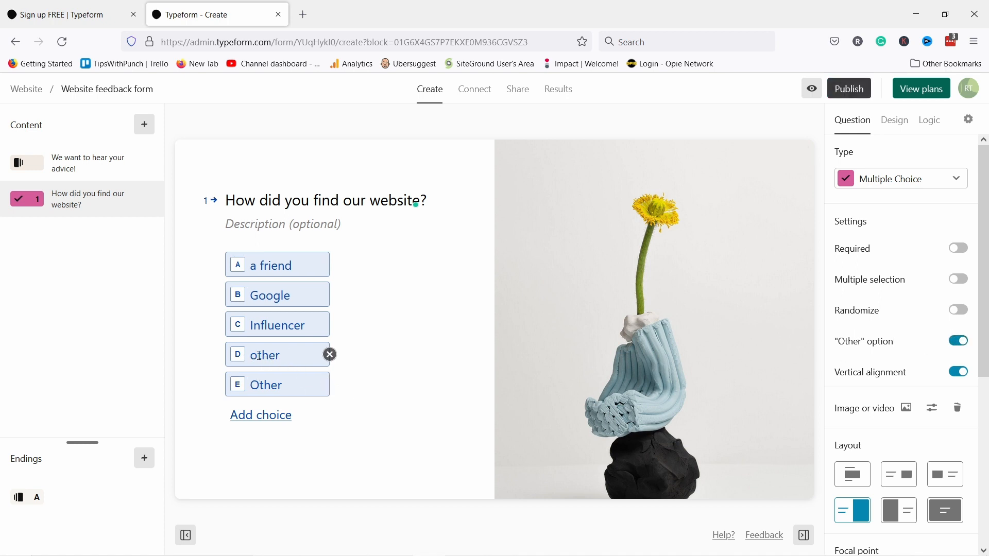
left_click(329, 354)
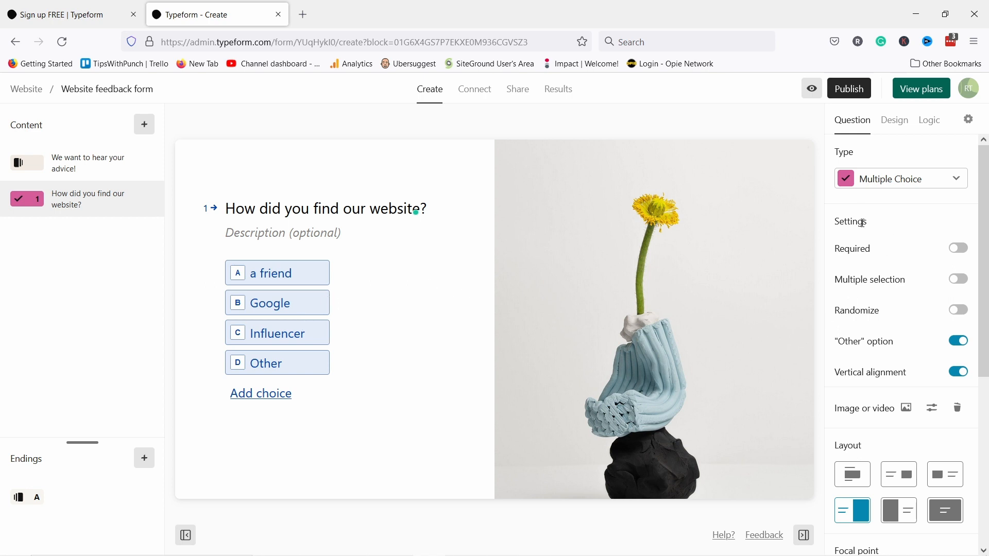
- Make question 1 required, allow a range of 1 to 2 choices, randomize the order, and disable vertical alignment
left_click(966, 254)
left_click(961, 280)
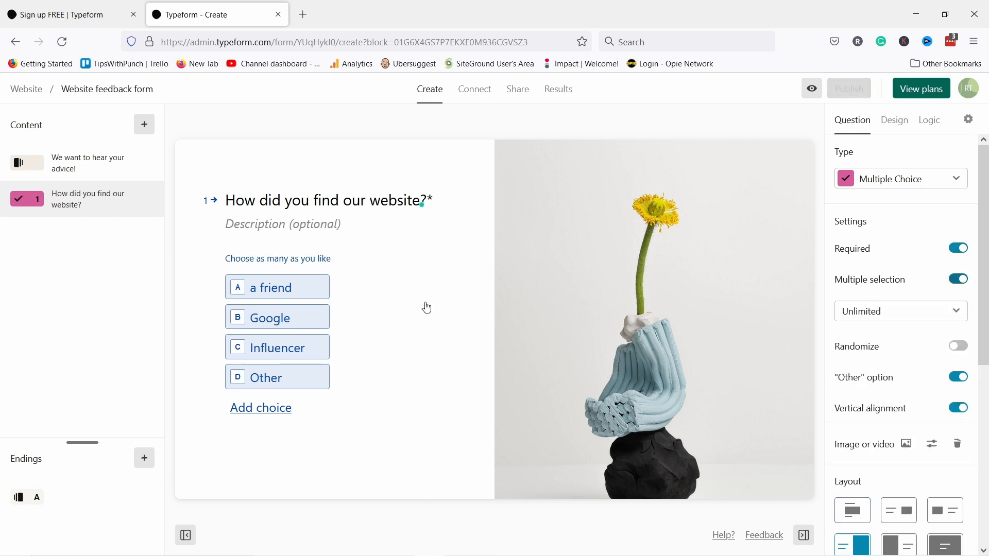
left_click(897, 316)
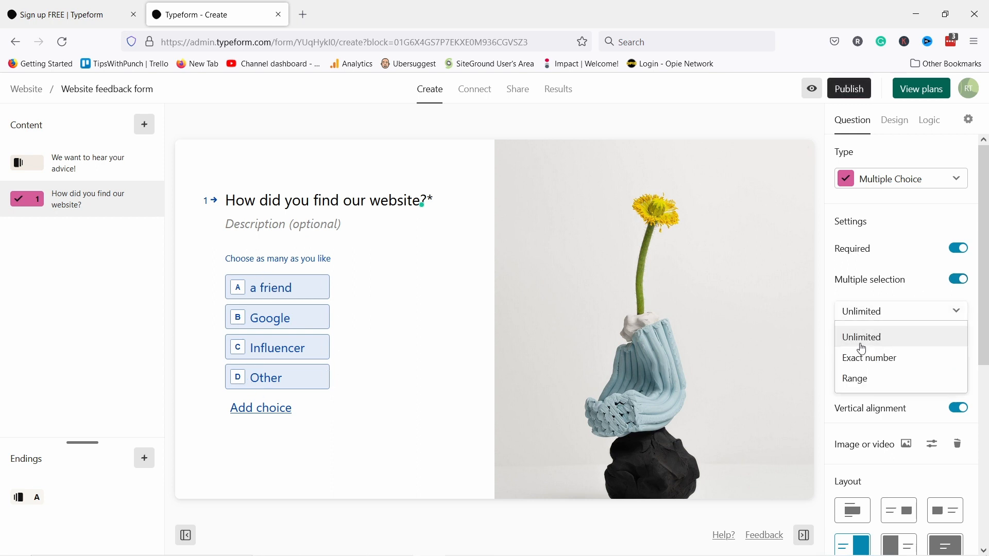
left_click(864, 362)
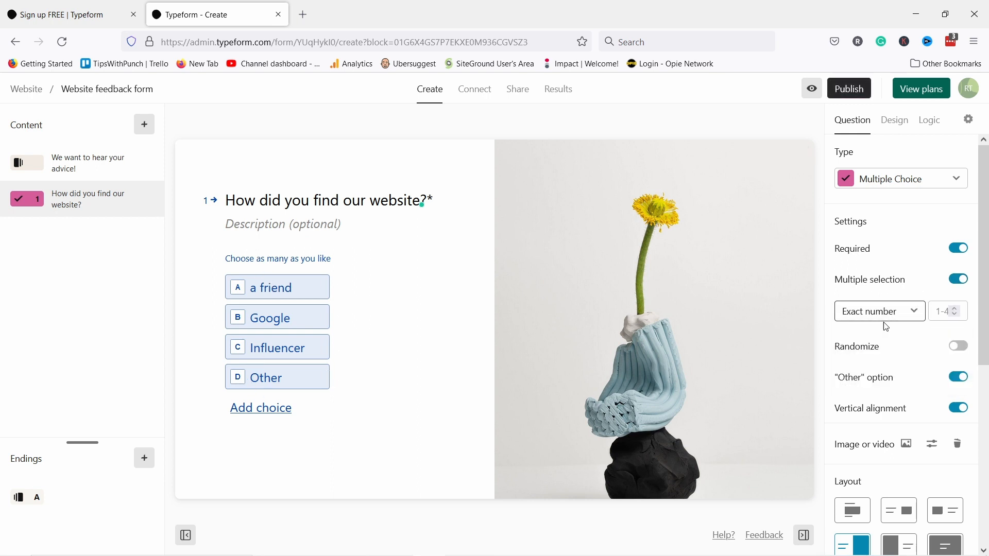
left_click(946, 314)
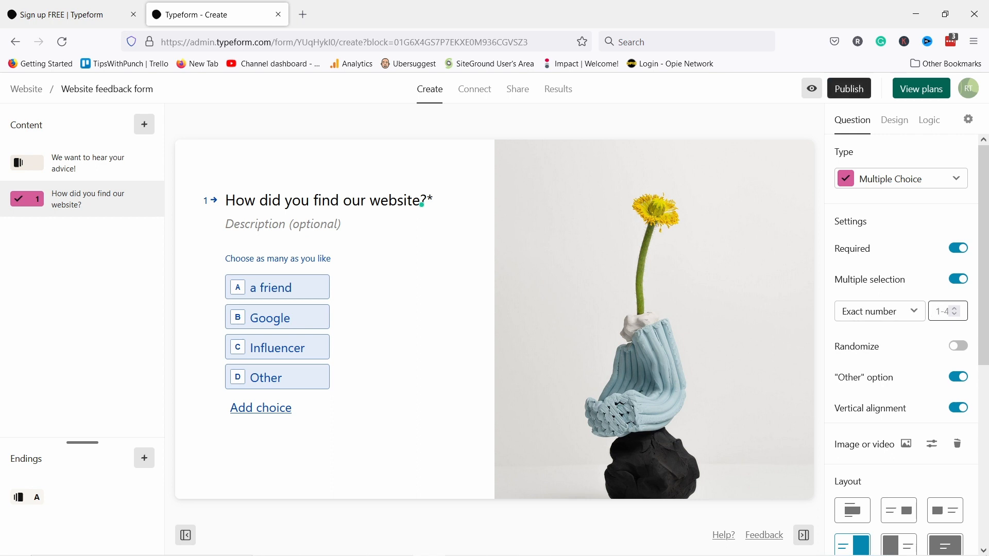
type("2")
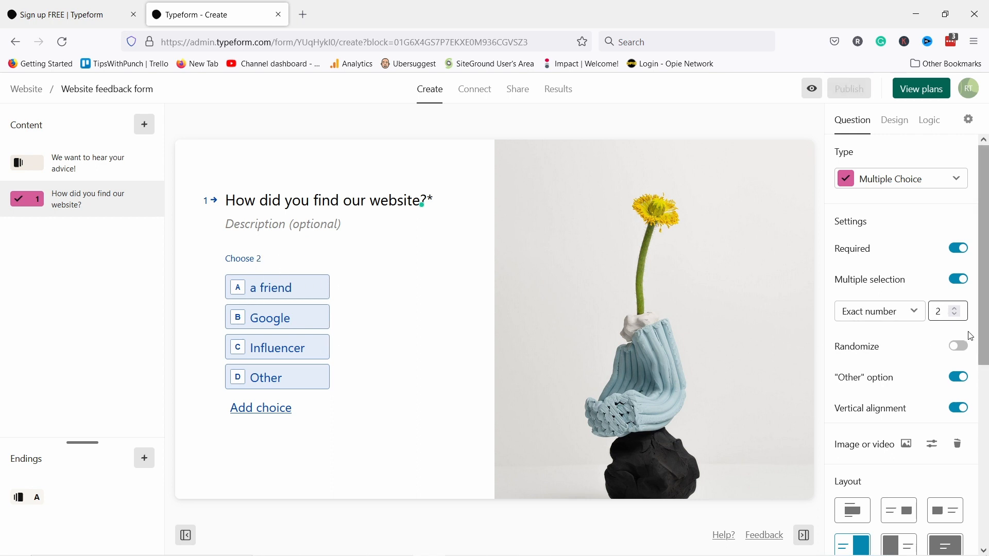
left_click(890, 312)
left_click(866, 381)
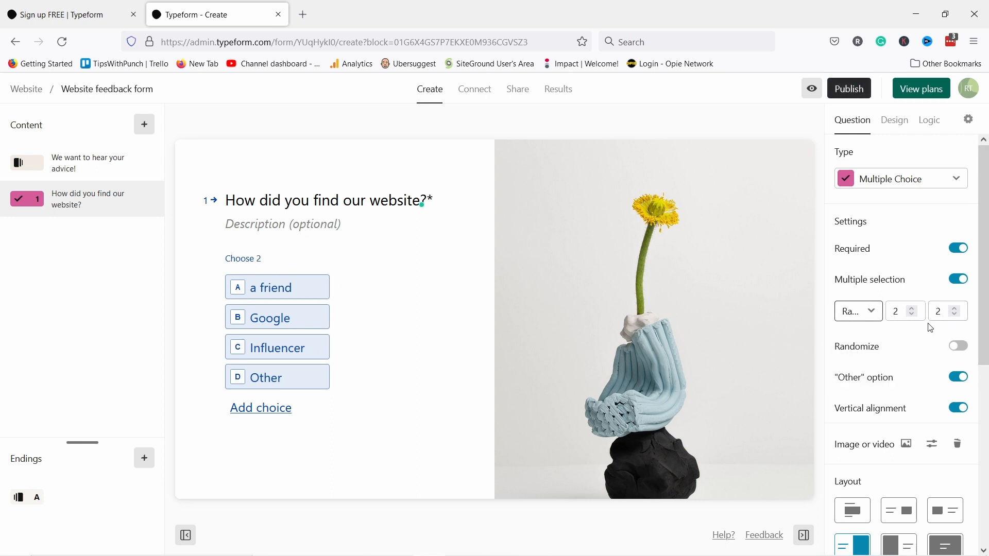
left_click_drag(905, 312, 875, 313)
type("1")
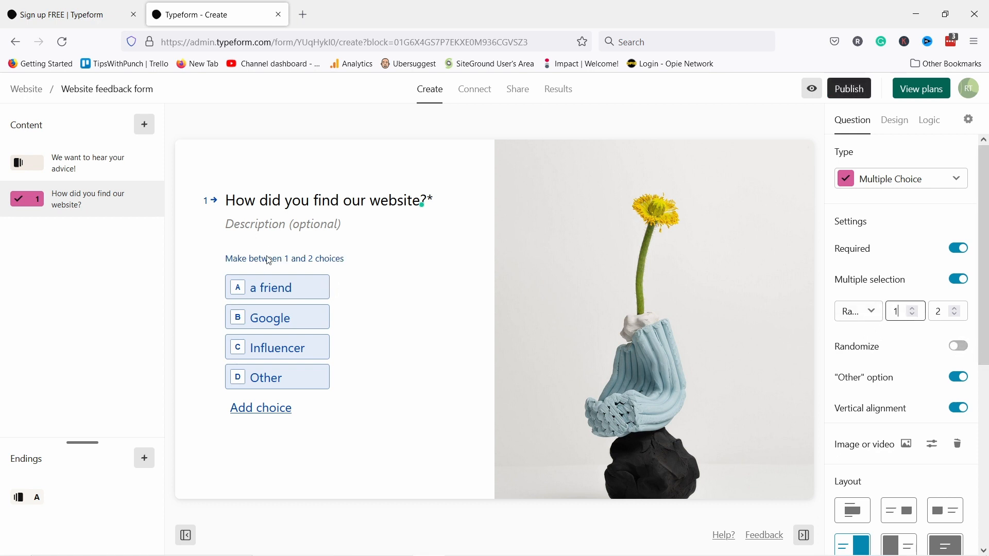
left_click(957, 349)
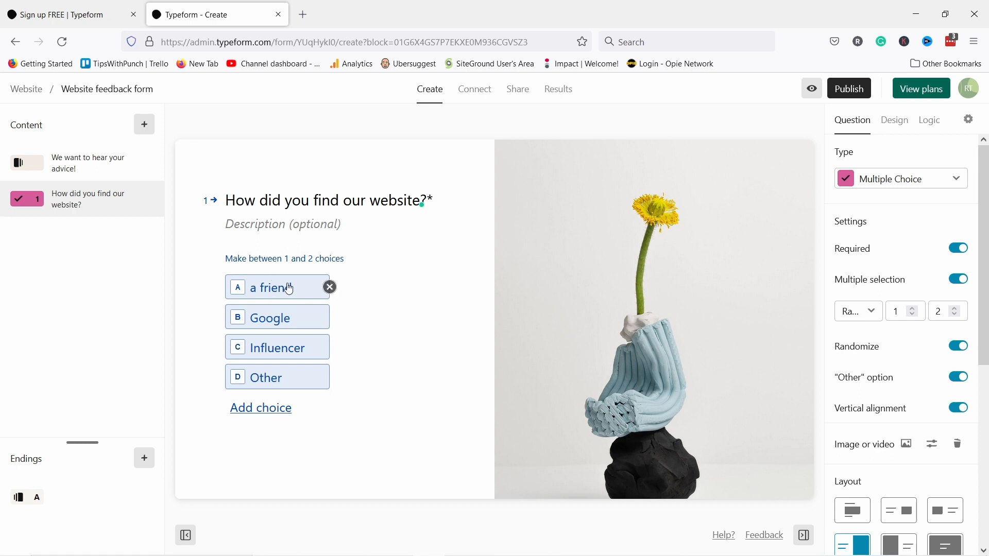
left_click(959, 408)
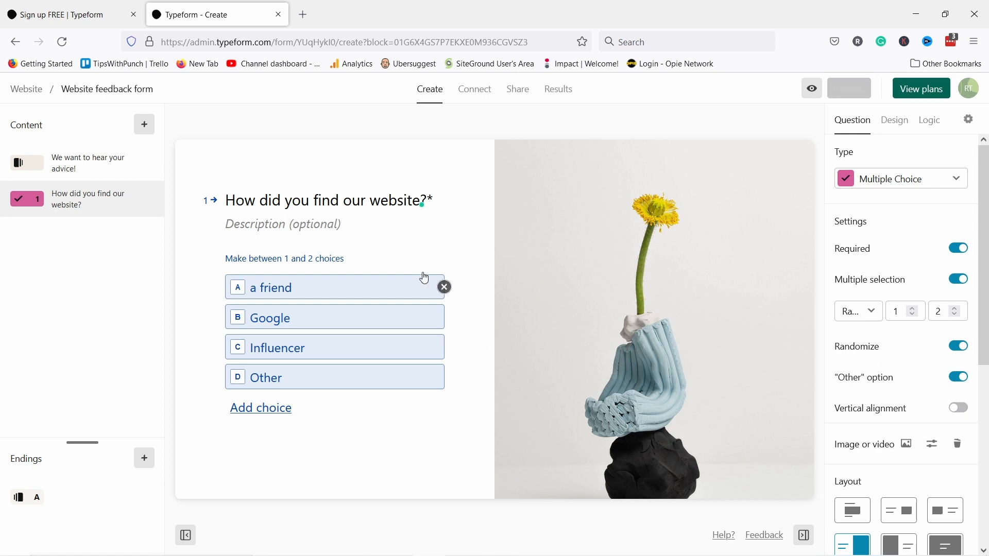
- Re-enable vertical alignment and replace the question image with the free mountain-lake-with-boat stock photo
left_click(958, 412)
scroll(881, 381, "down", 3)
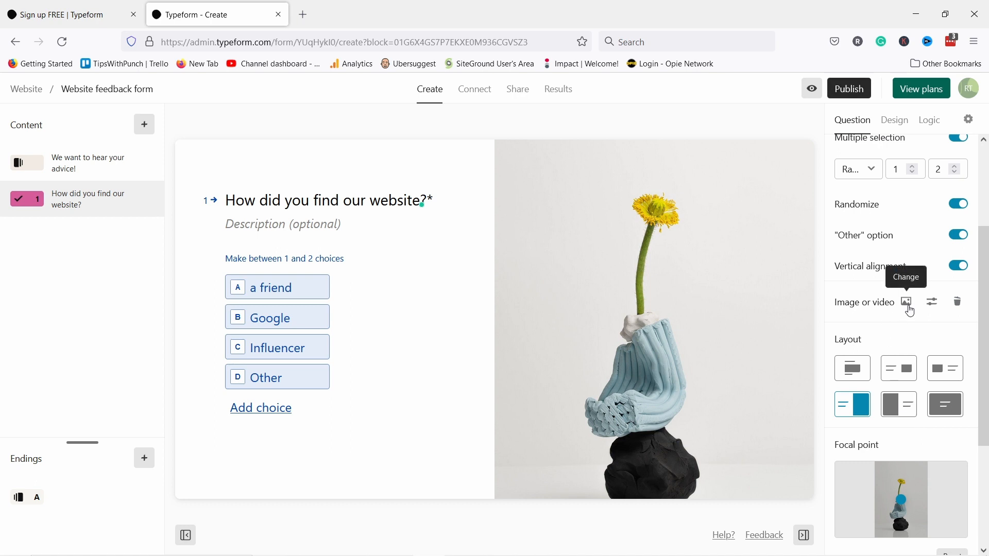
left_click(909, 304)
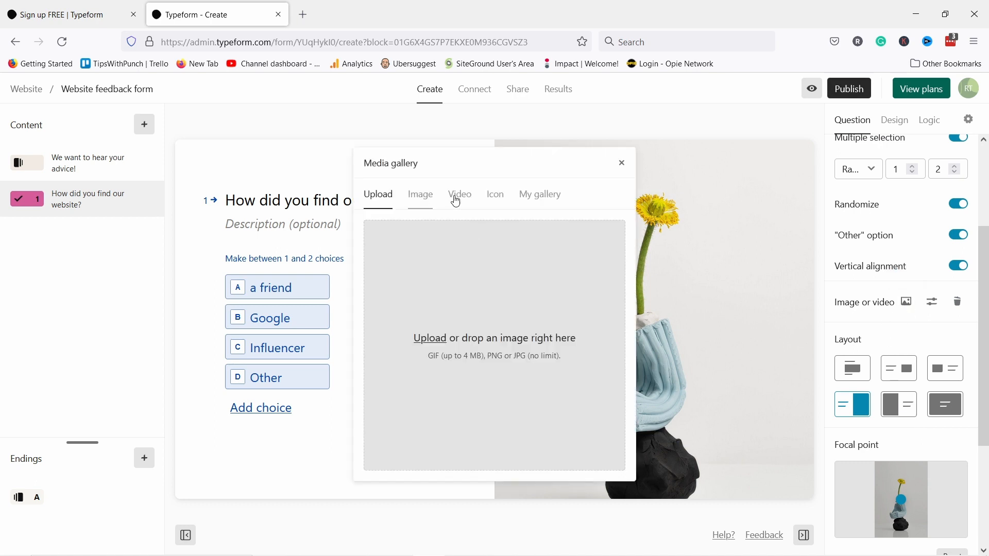
left_click(421, 201)
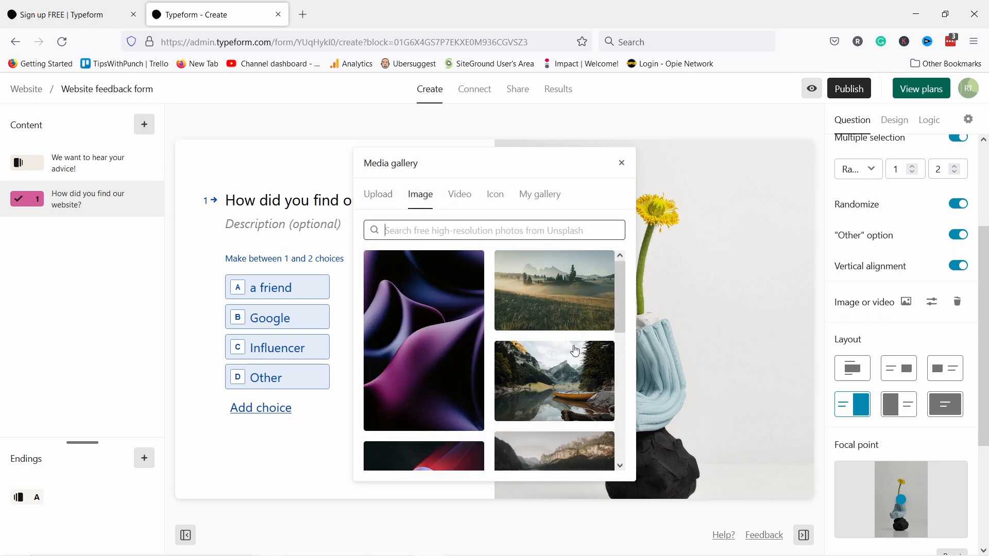
left_click(553, 387)
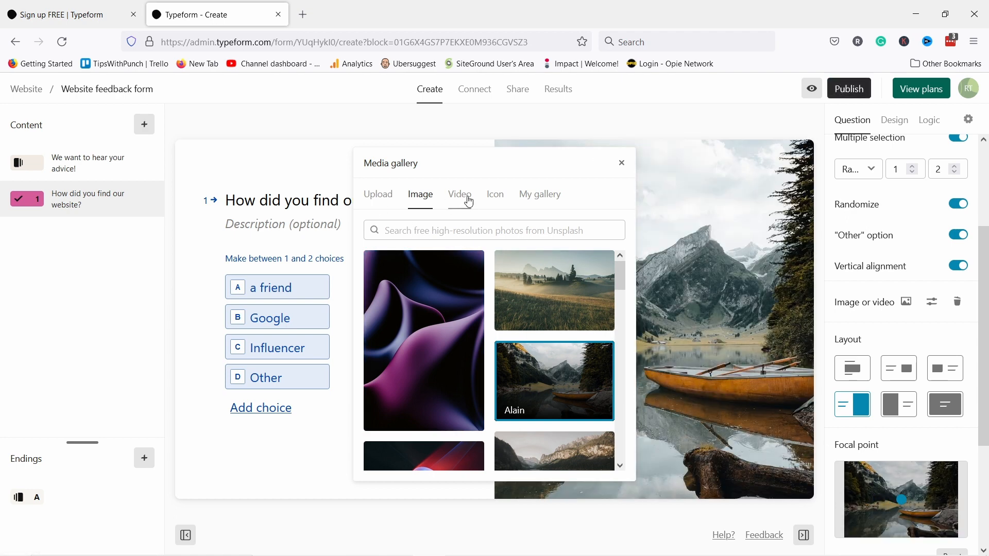
left_click(621, 163)
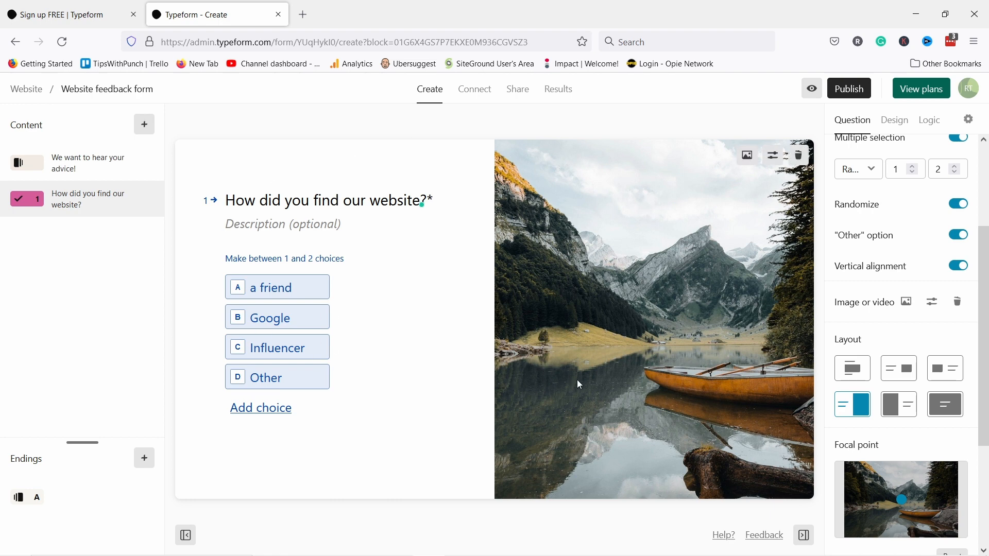
- Try the layout options, settling on the split layout with the image filling the right half
left_click(853, 370)
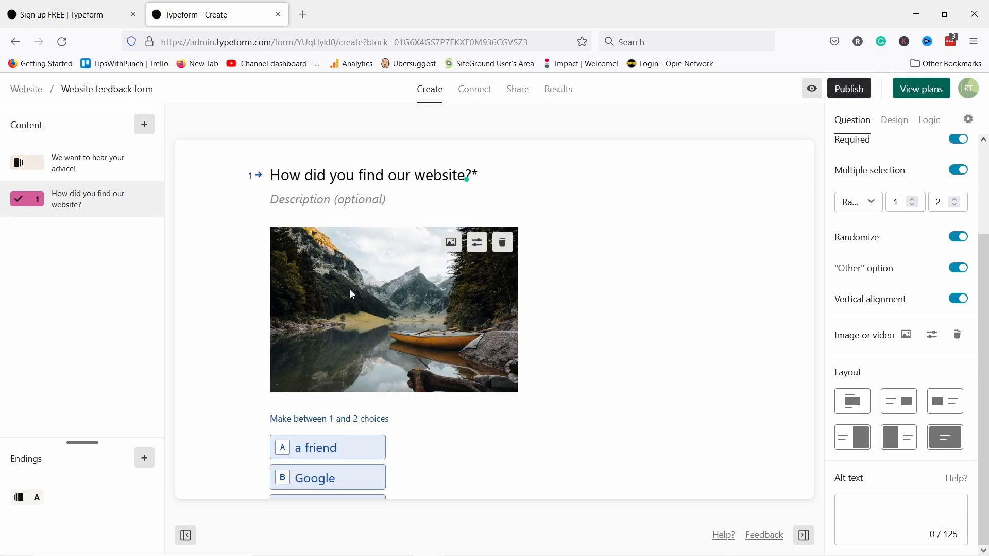
left_click(899, 410)
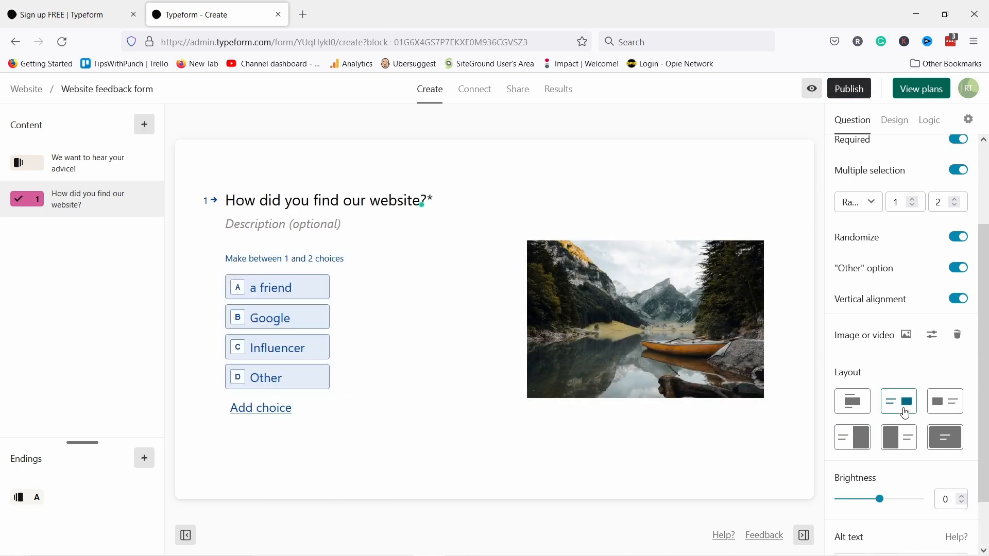
left_click(947, 411)
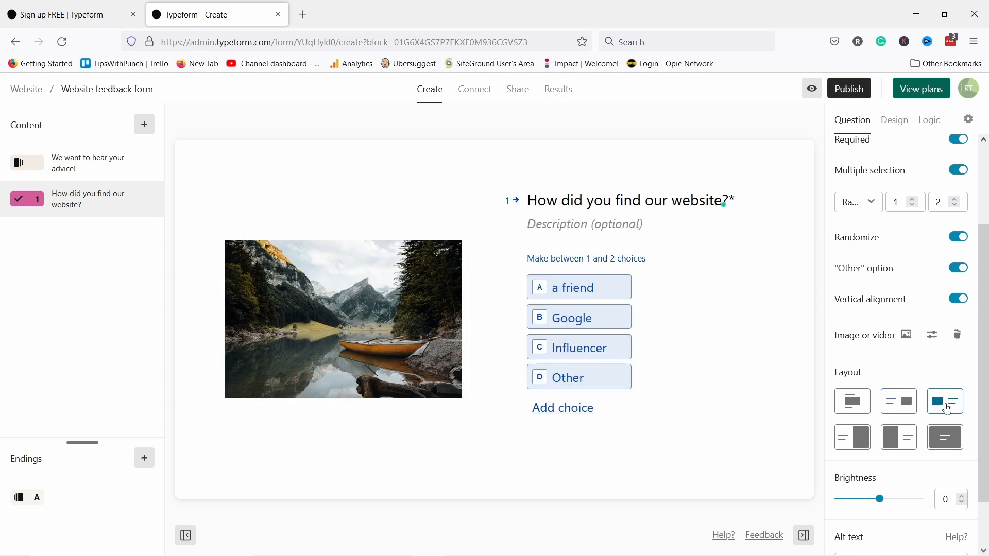
left_click(854, 437)
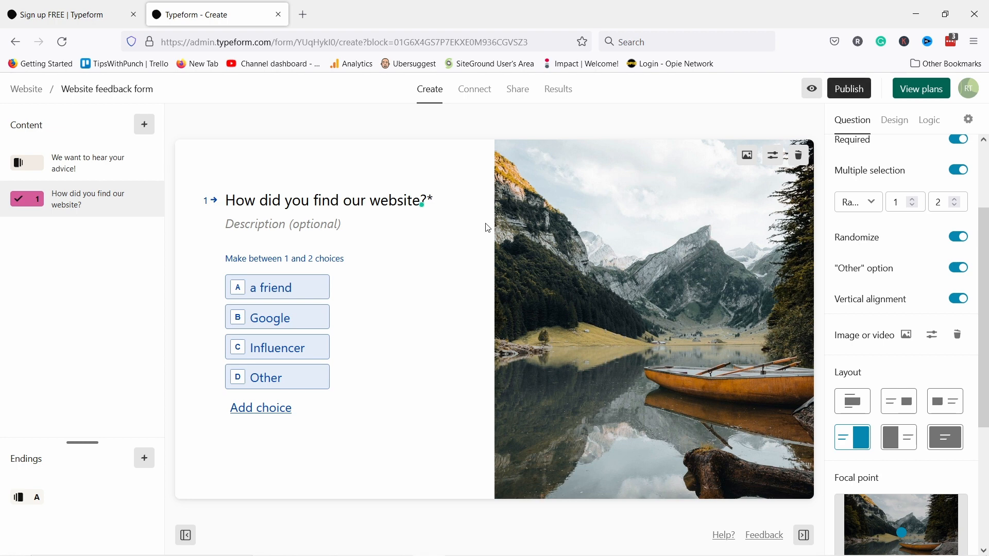
left_click(904, 448)
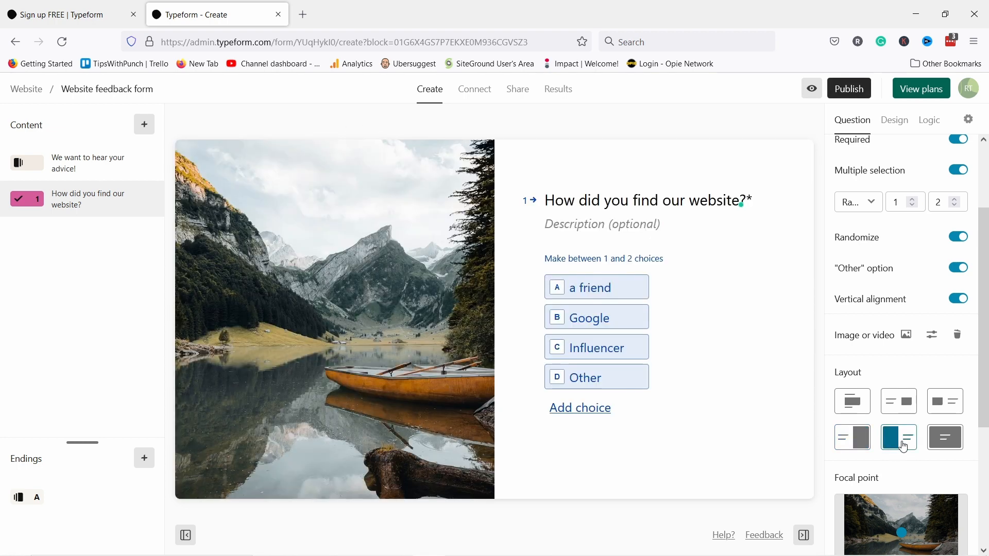
left_click(945, 440)
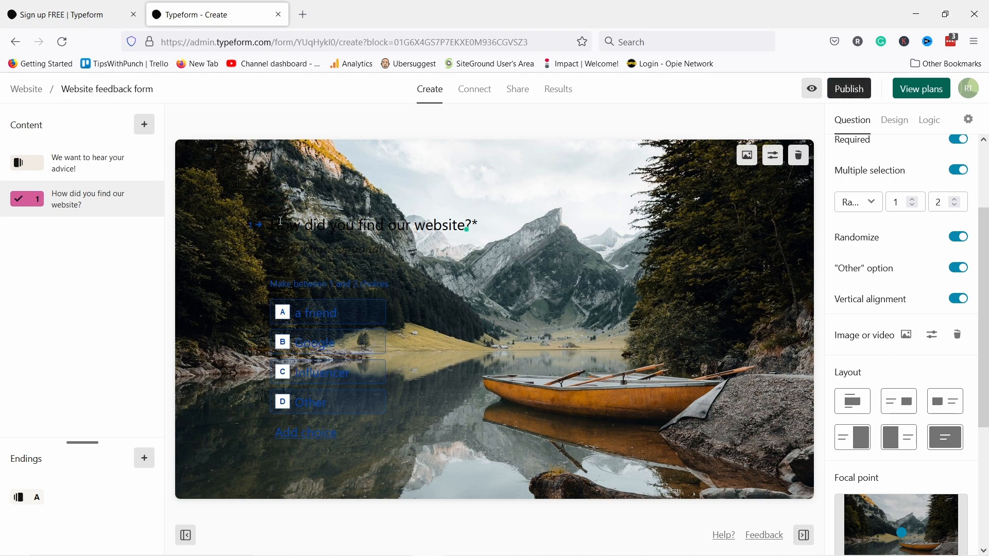
left_click(852, 436)
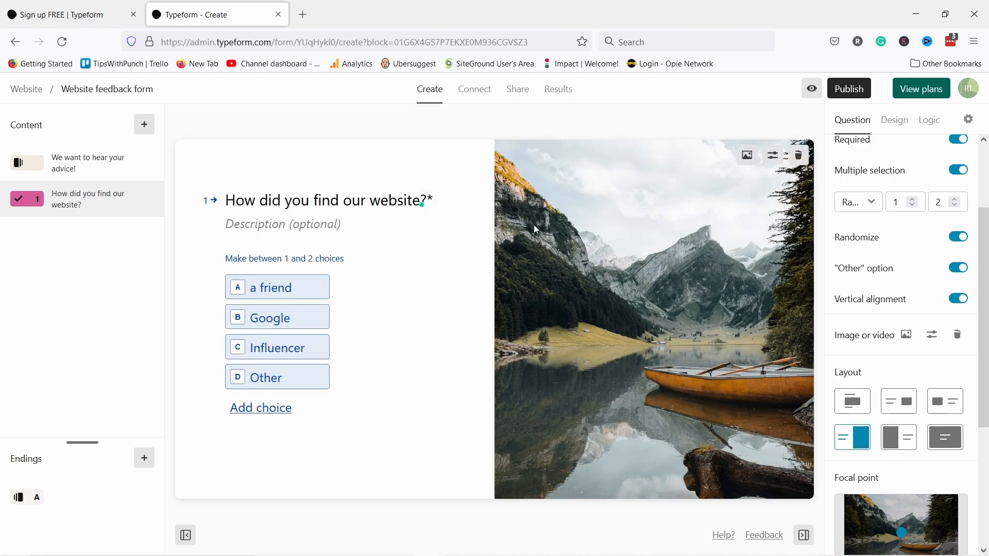
scroll(935, 304, "down", 4)
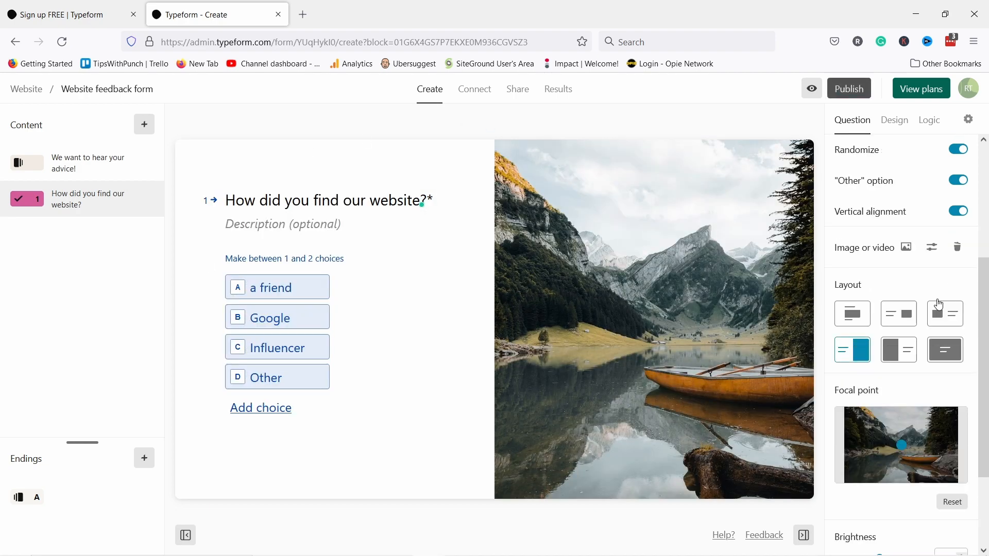
scroll(930, 323, "up", 5)
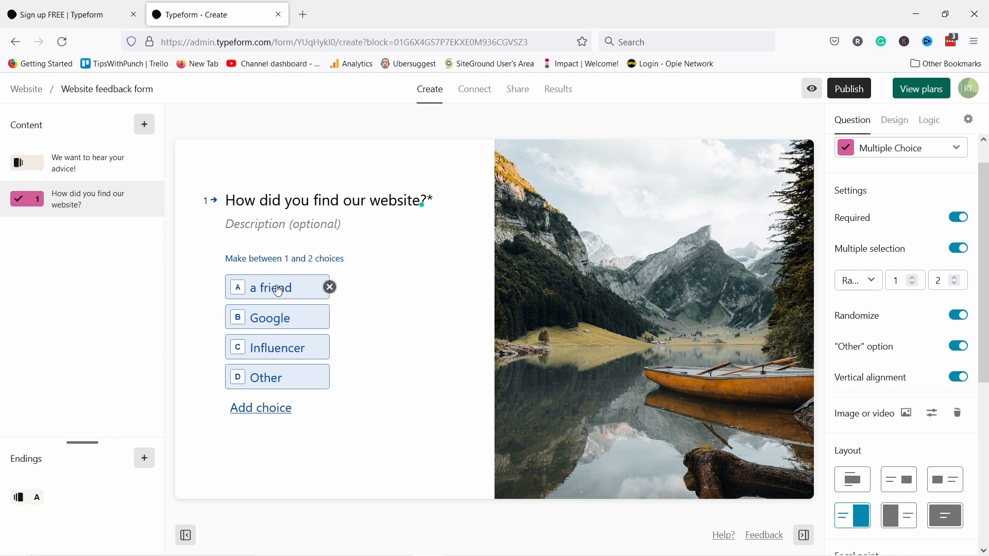
scroll(922, 348, "down", 1)
scroll(926, 352, "down", 2)
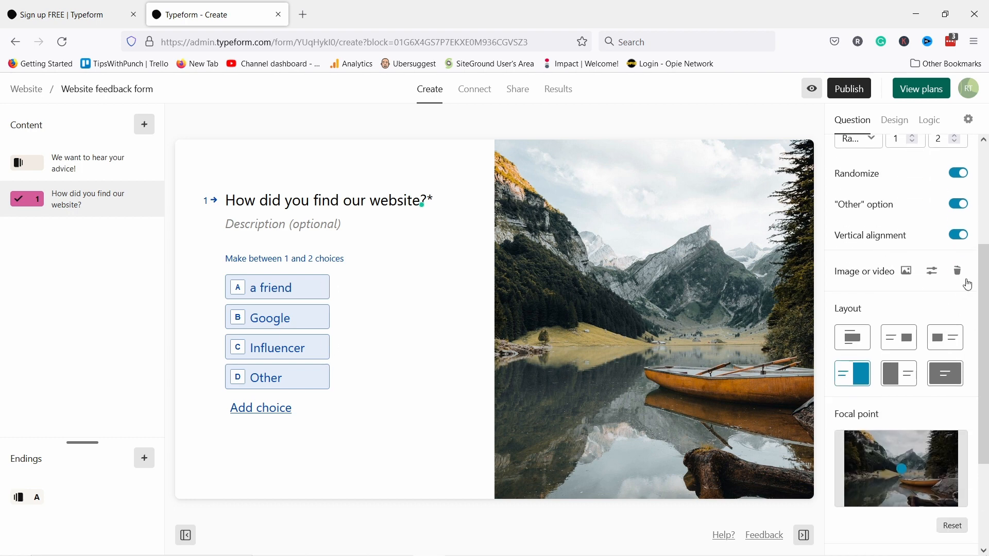
left_click(934, 272)
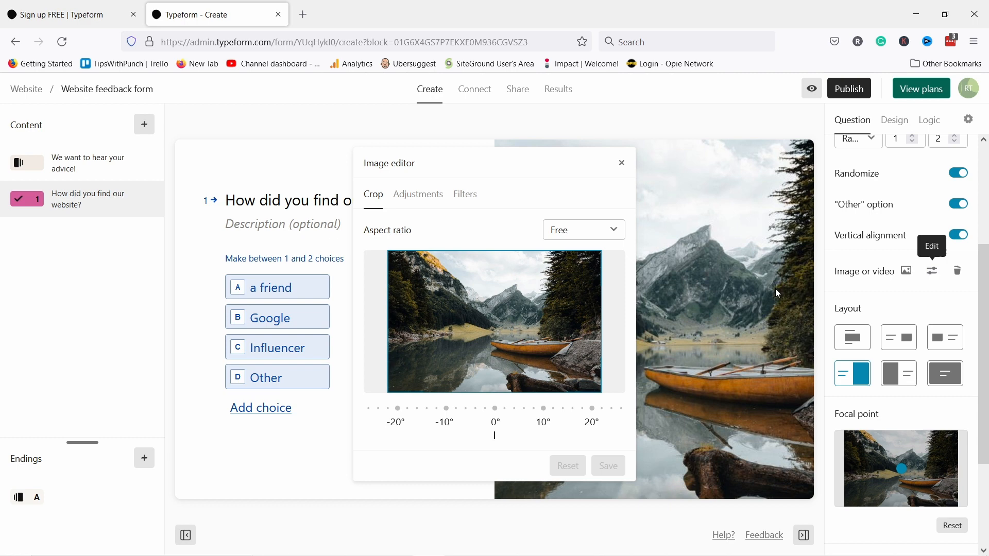
left_click(422, 209)
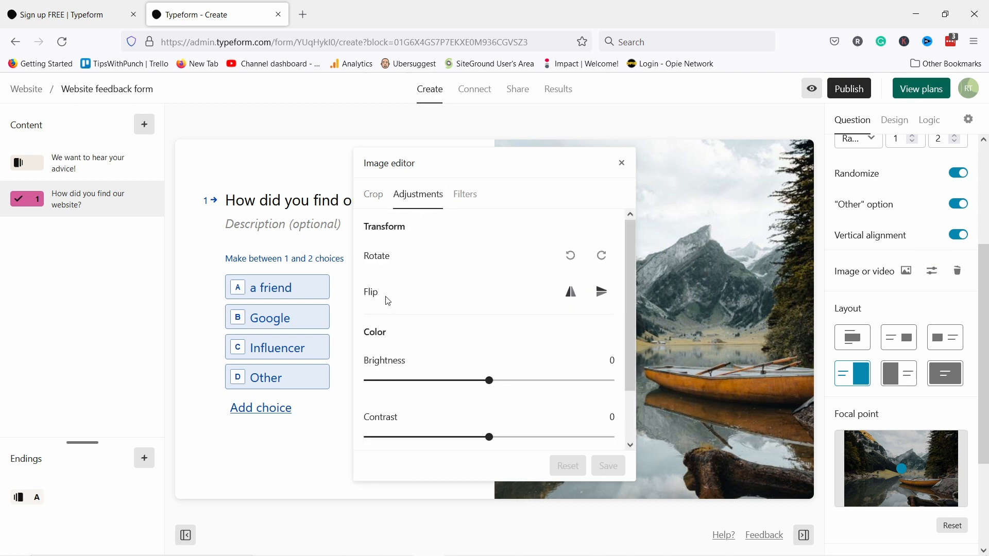
left_click(464, 195)
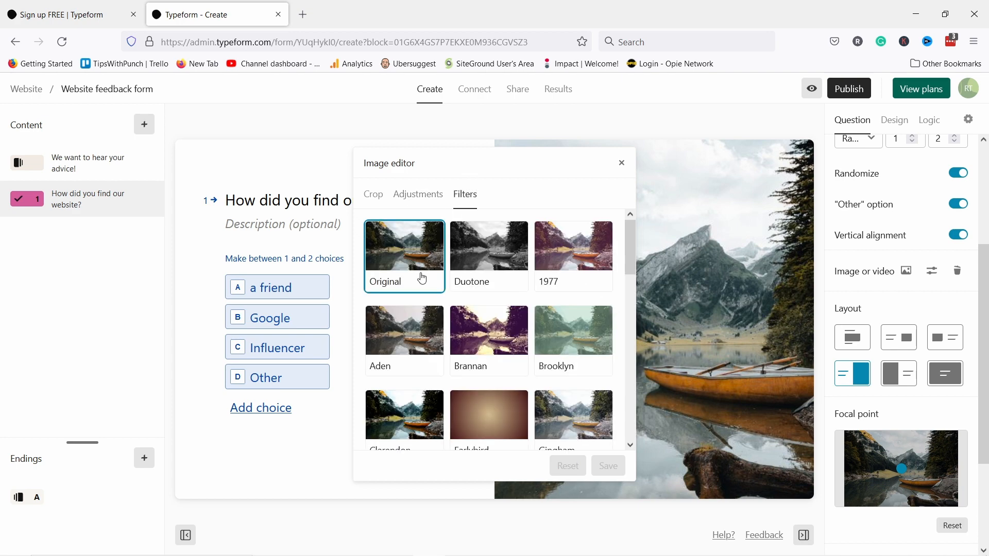
left_click(556, 268)
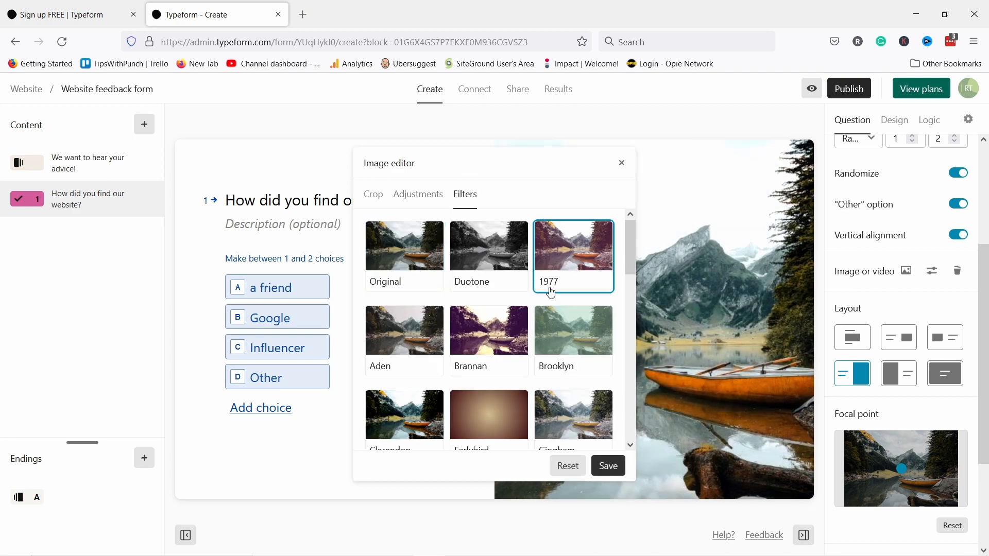
left_click(609, 467)
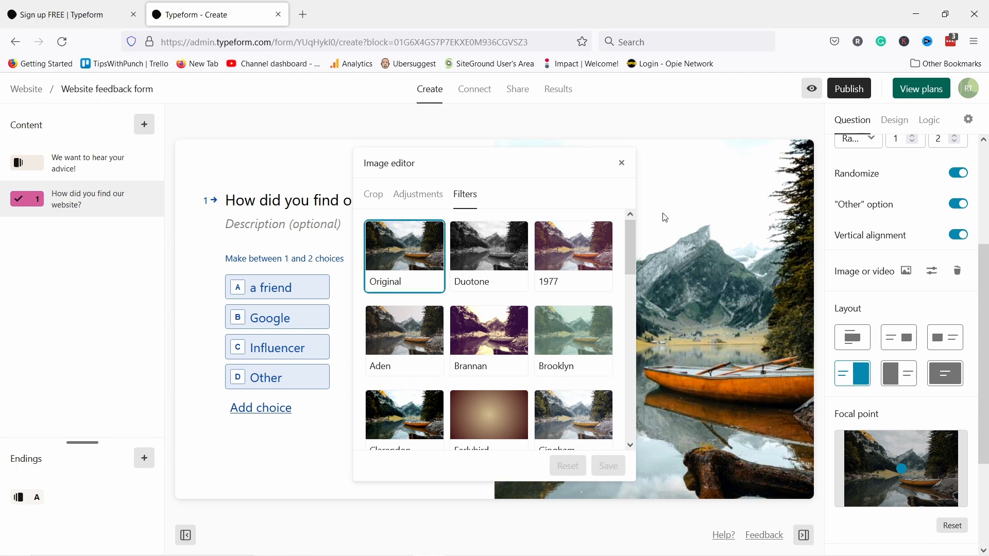
scroll(918, 427, "down", 3)
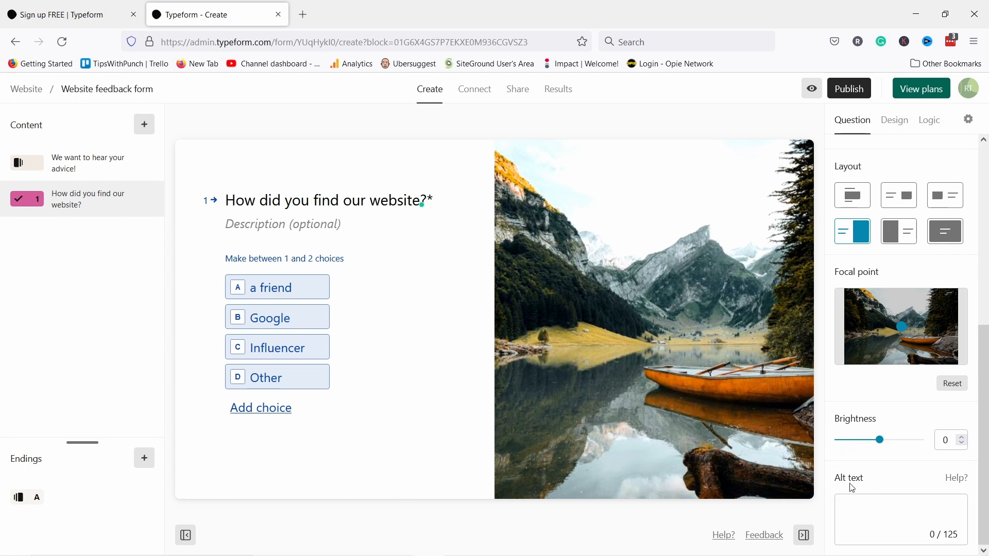
scroll(848, 380, "up", 5)
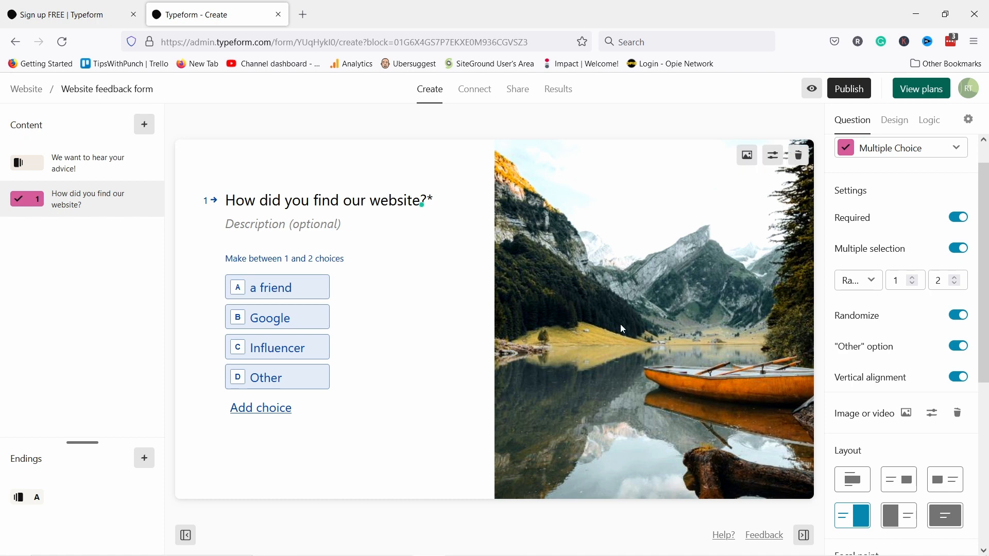
- Apply the Art Splash theme from the Design gallery, then return to My themes
left_click(895, 124)
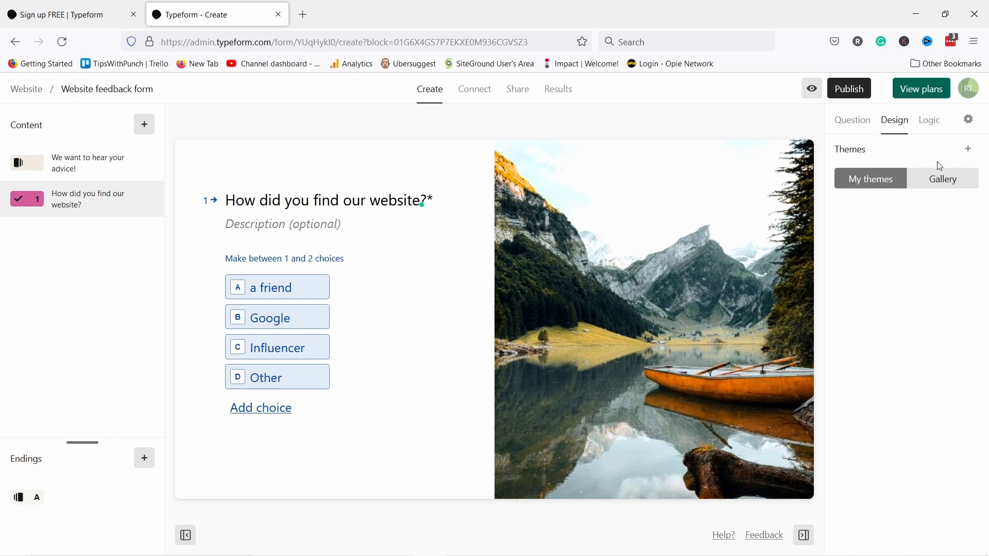
left_click(939, 185)
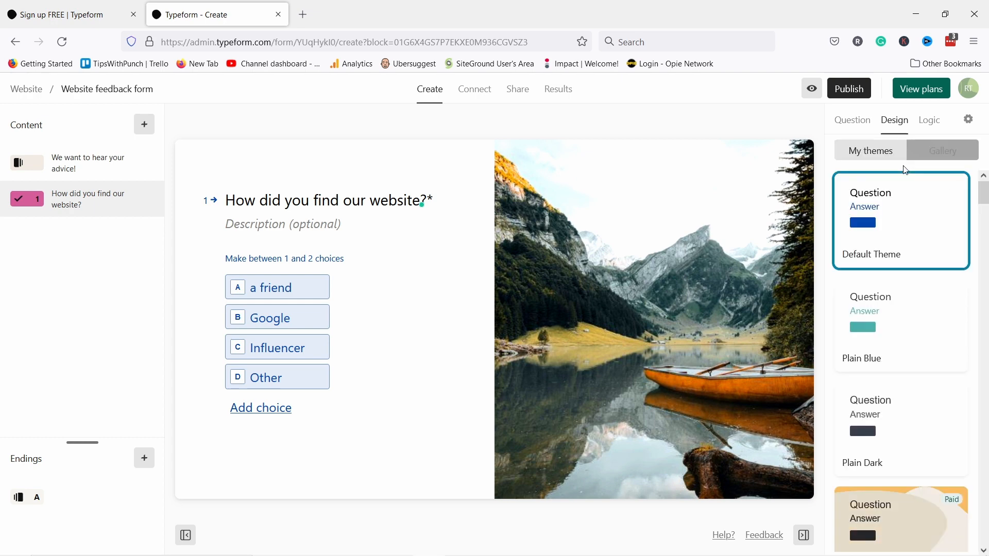
scroll(911, 216, "down", 7)
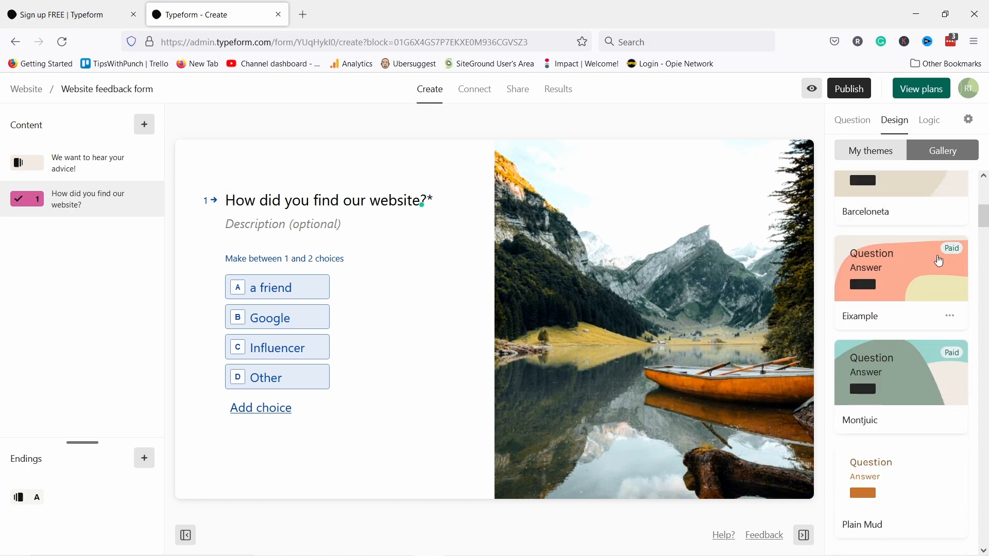
scroll(925, 265, "down", 3)
scroll(925, 263, "down", 5)
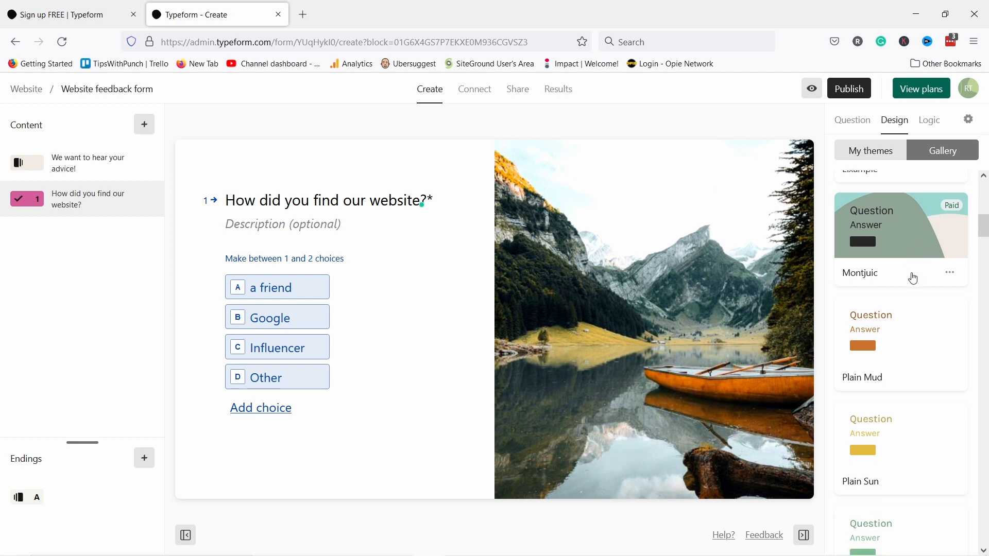
scroll(933, 252, "down", 7)
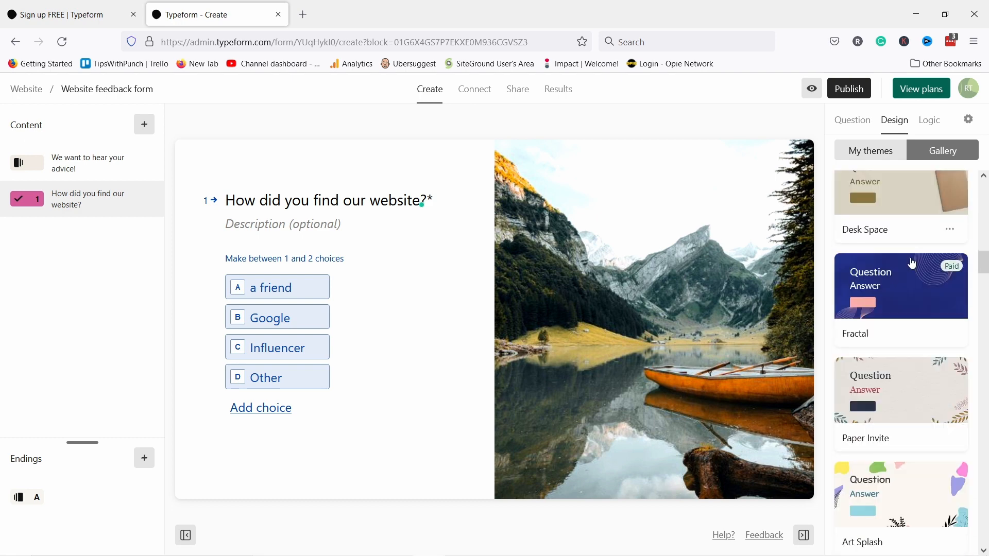
scroll(922, 240, "down", 2)
scroll(919, 247, "up", 2)
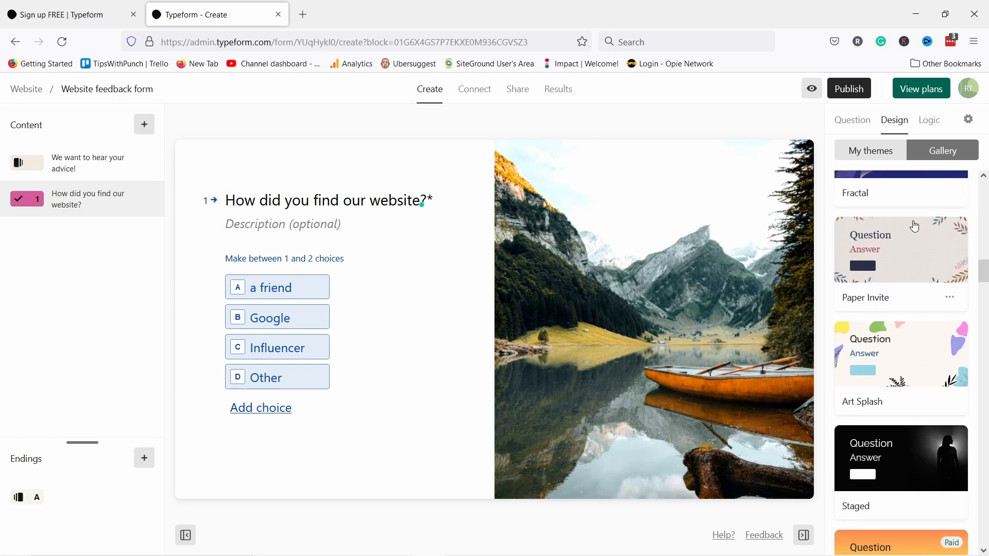
scroll(922, 255, "down", 2)
left_click(892, 278)
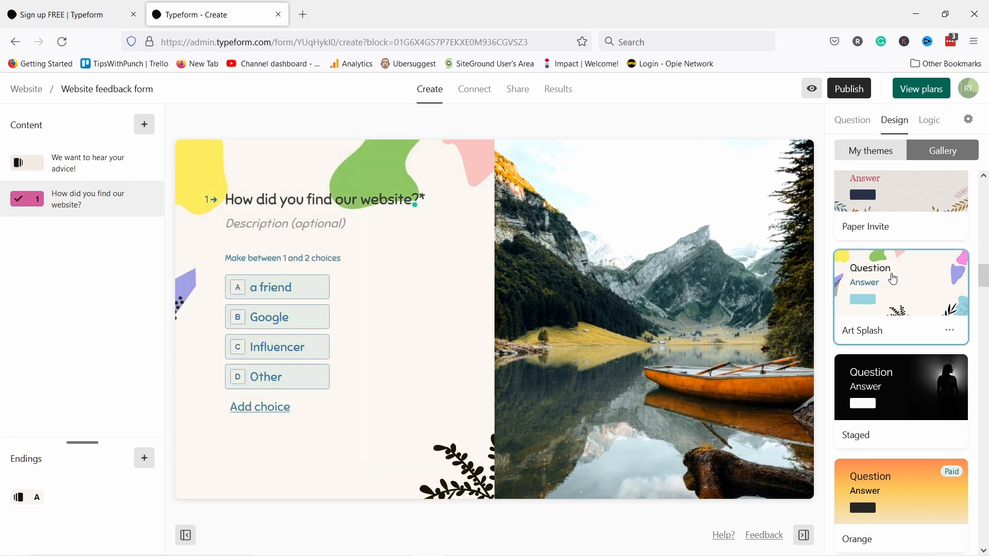
scroll(893, 279, "up", 1)
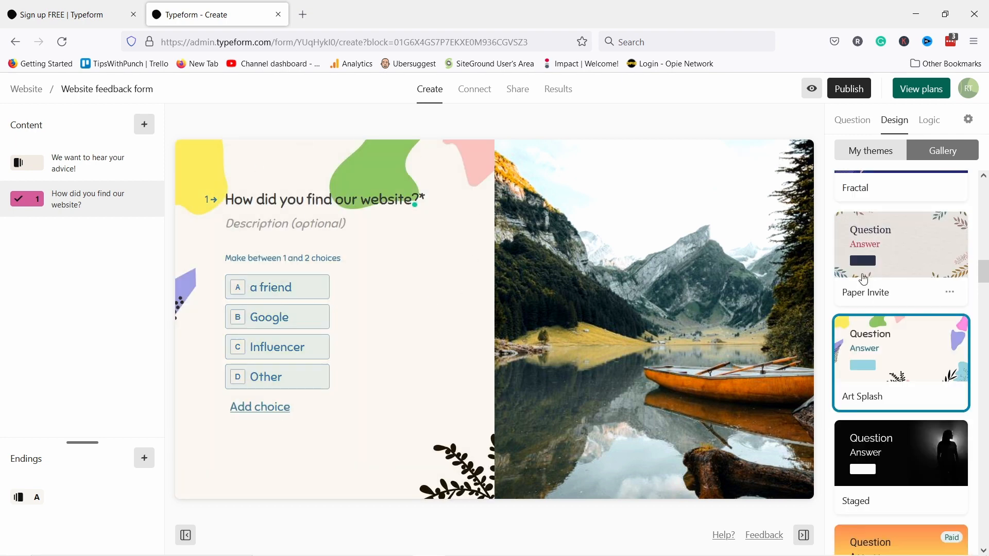
left_click(864, 153)
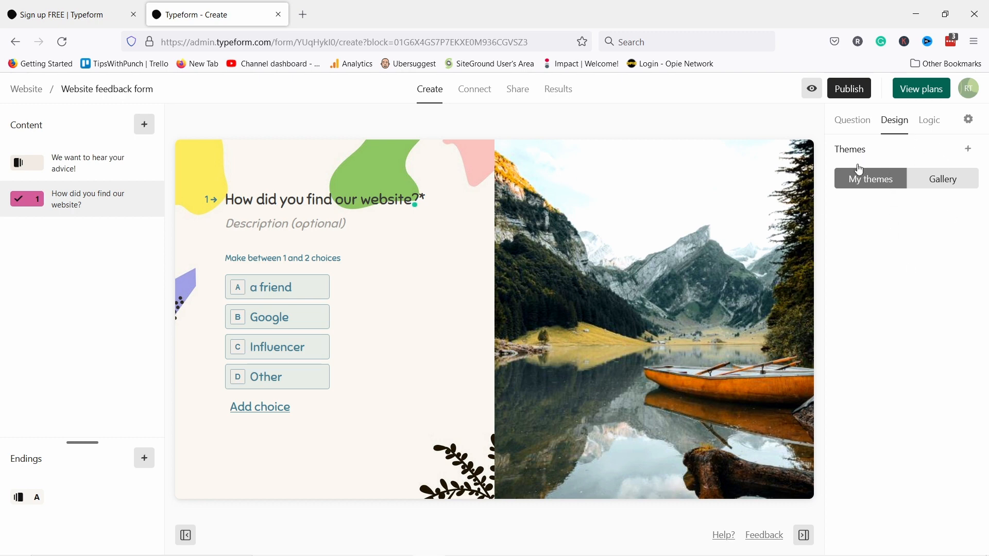
- Start a new custom theme using the Roboto font with orange question text
left_click(968, 149)
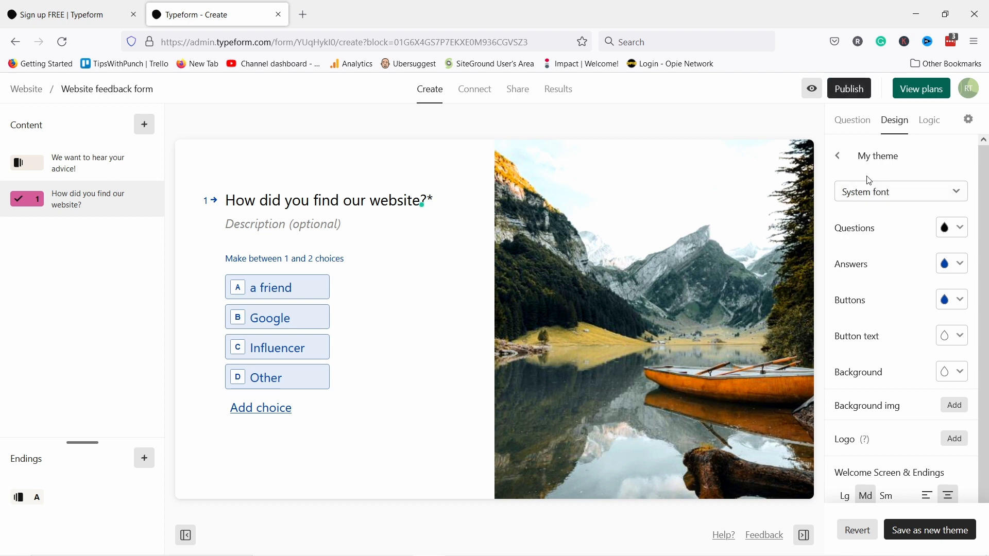
left_click(851, 195)
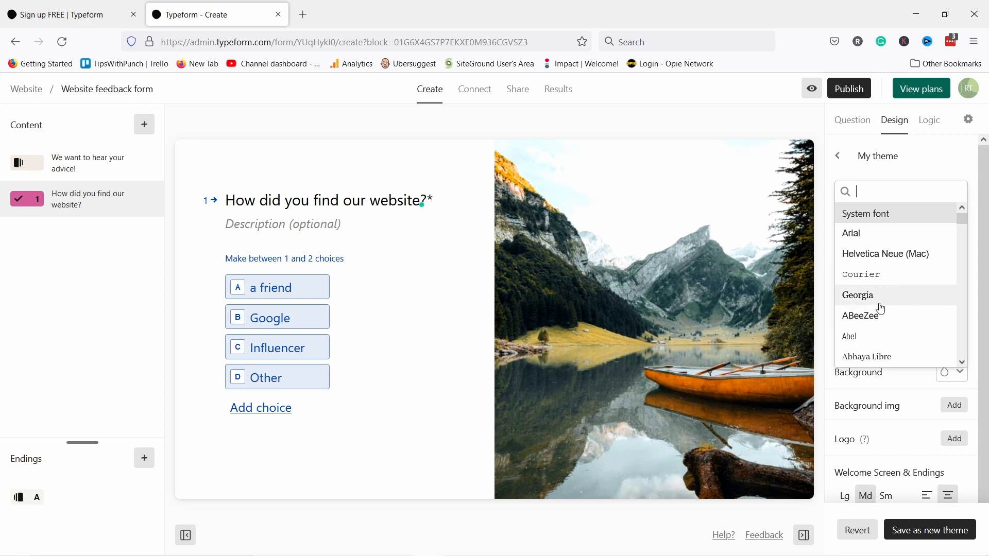
scroll(876, 320, "down", 3)
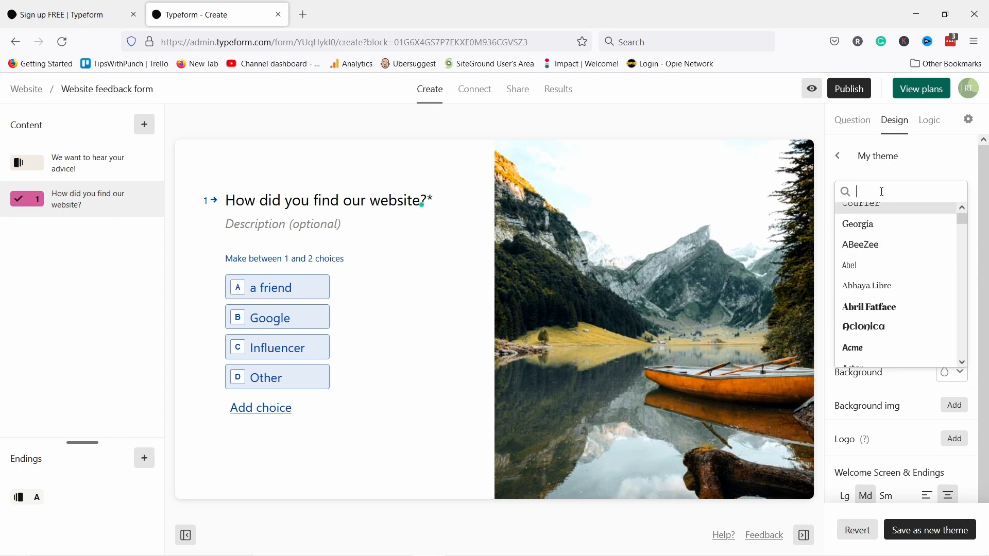
type("rob")
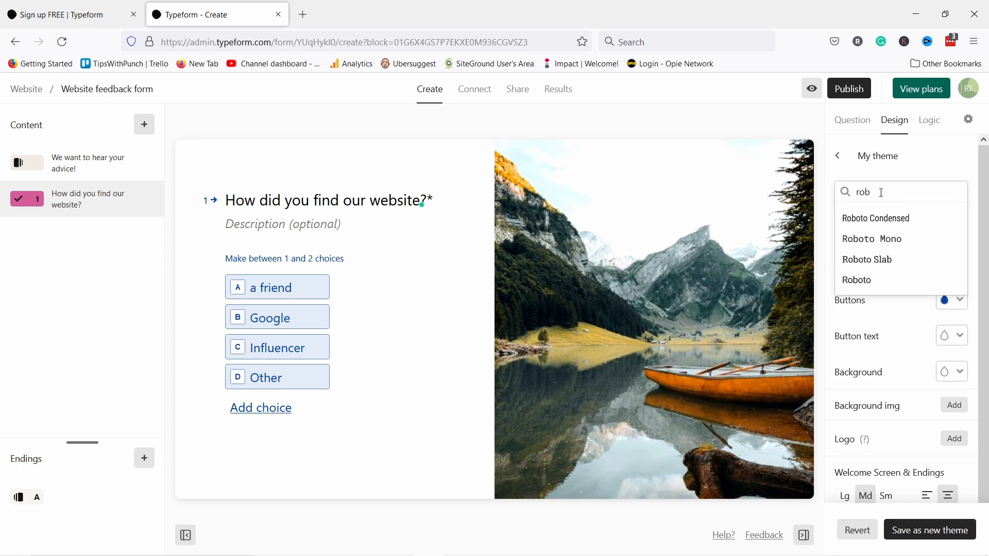
left_click(862, 280)
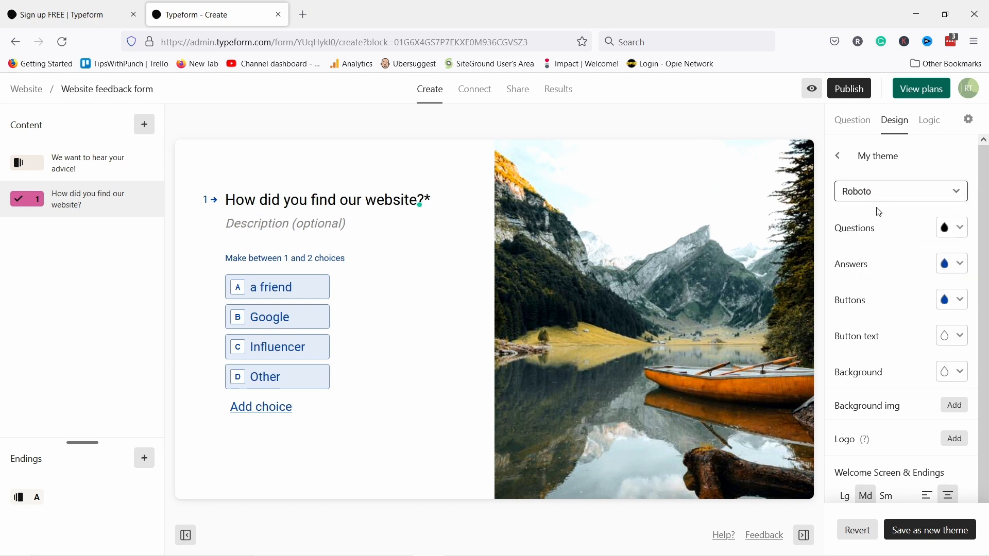
left_click(960, 232)
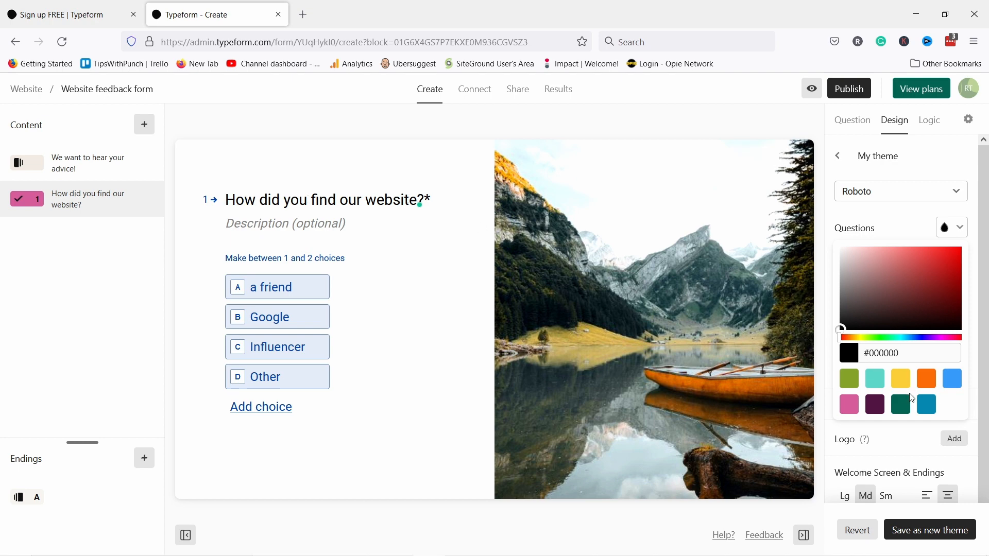
left_click(929, 386)
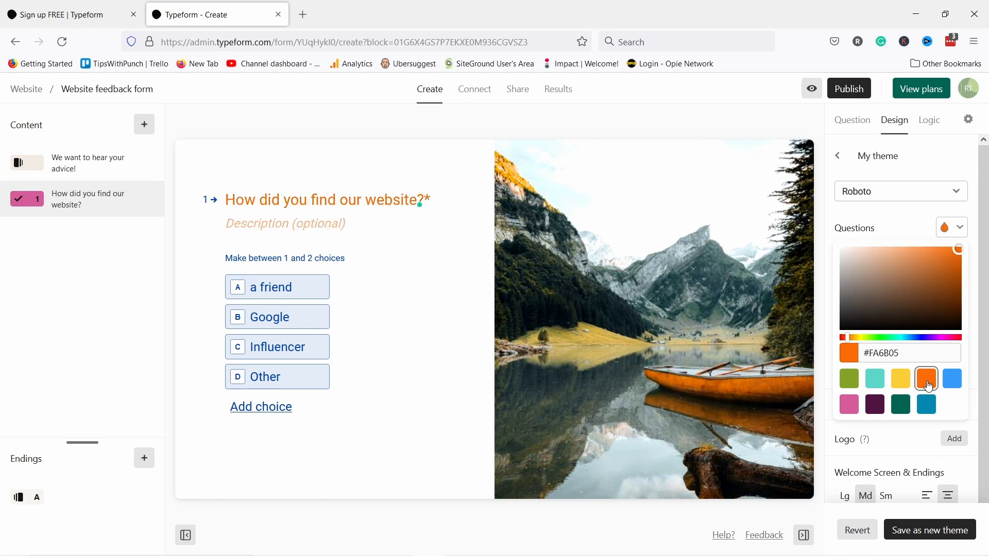
left_click(952, 227)
- Set the answer colour to blue #2E84AB and save the styling as a new theme
left_click(953, 263)
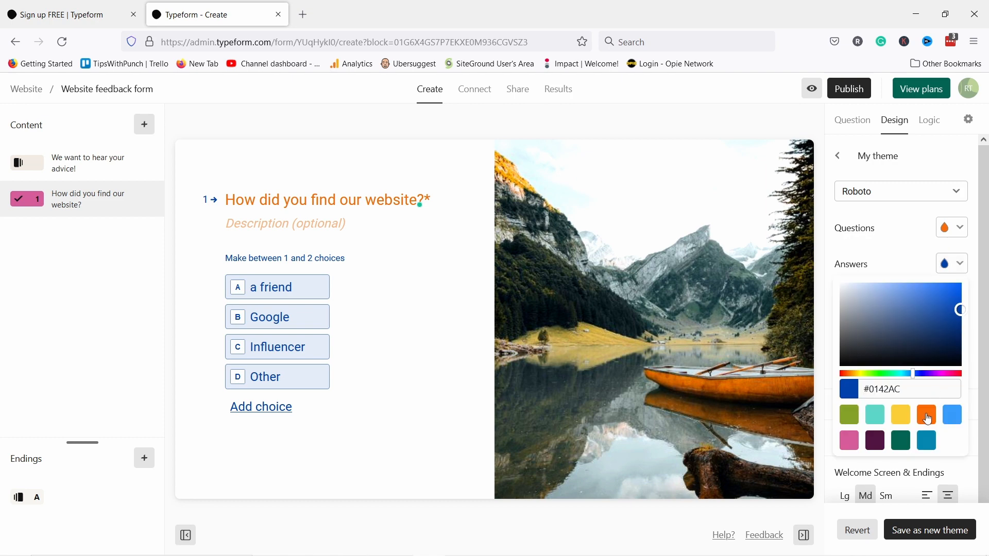
left_click(928, 416)
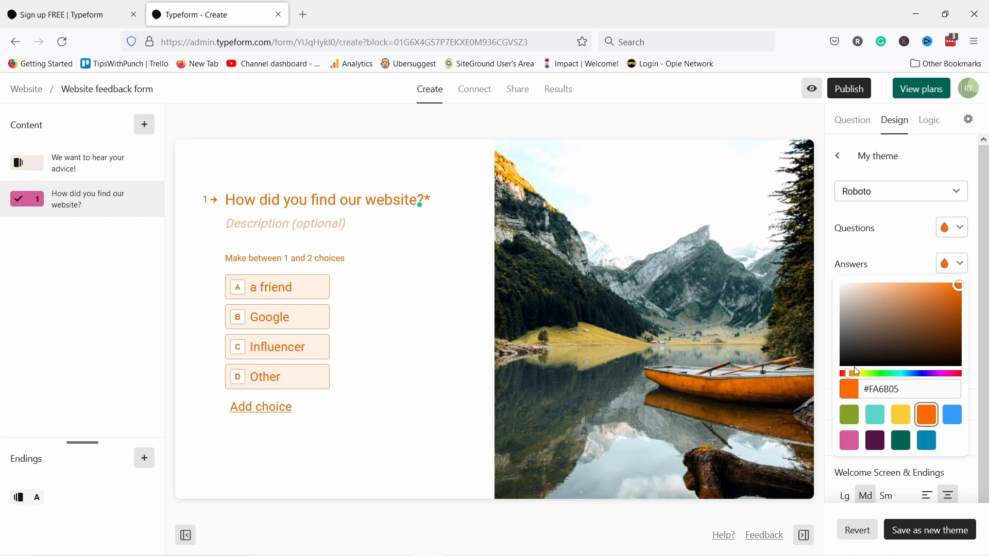
left_click_drag(857, 379, 907, 373)
left_click_drag(901, 332, 926, 294)
left_click(929, 310)
left_click_drag(902, 390, 864, 379)
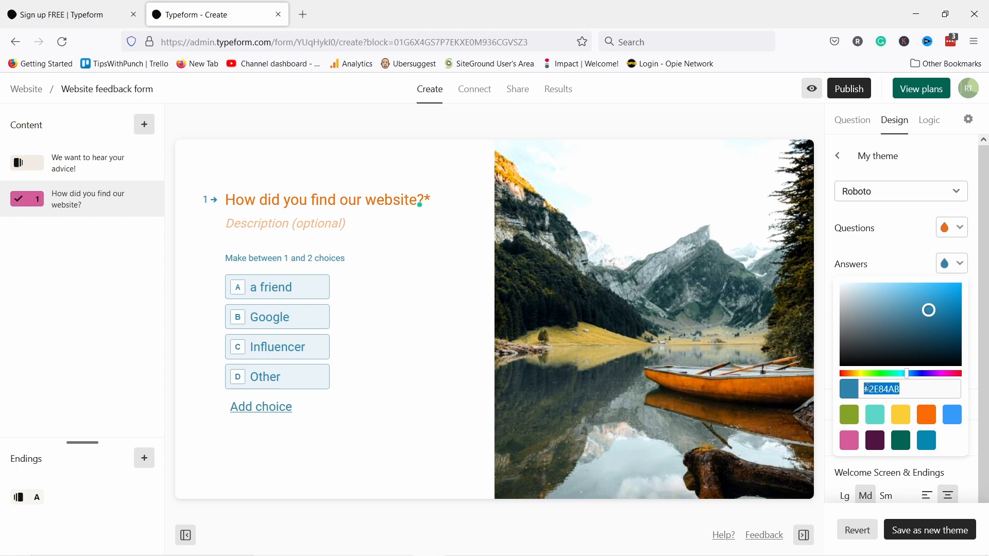
left_click(879, 393)
left_click_drag(870, 388, 901, 388)
left_click_drag(913, 384, 829, 382)
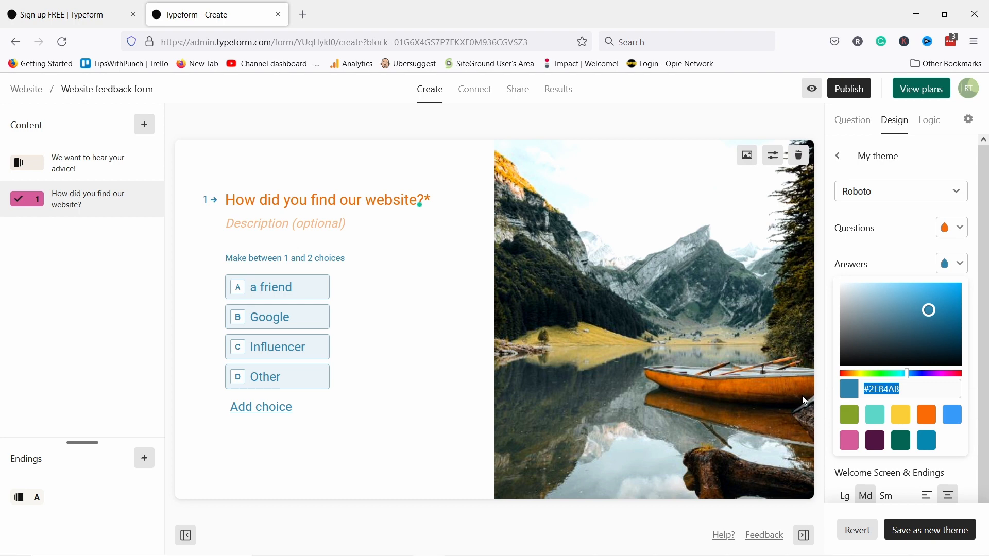
left_click(933, 264)
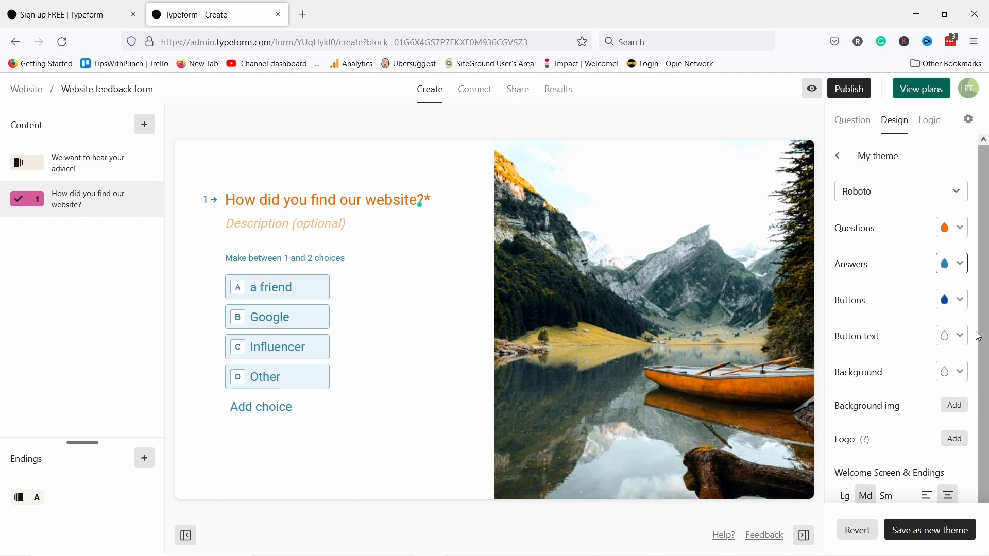
scroll(871, 278, "down", 1)
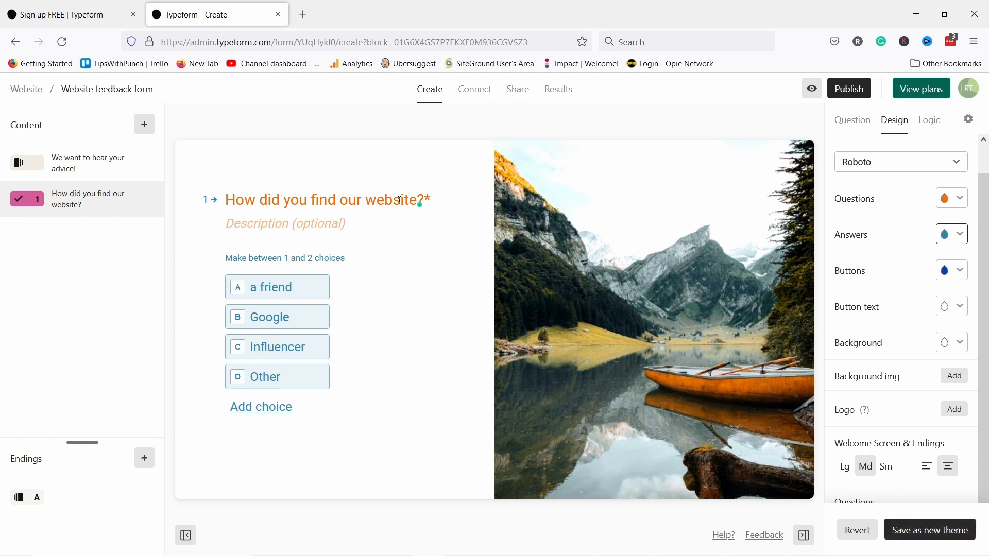
left_click(931, 530)
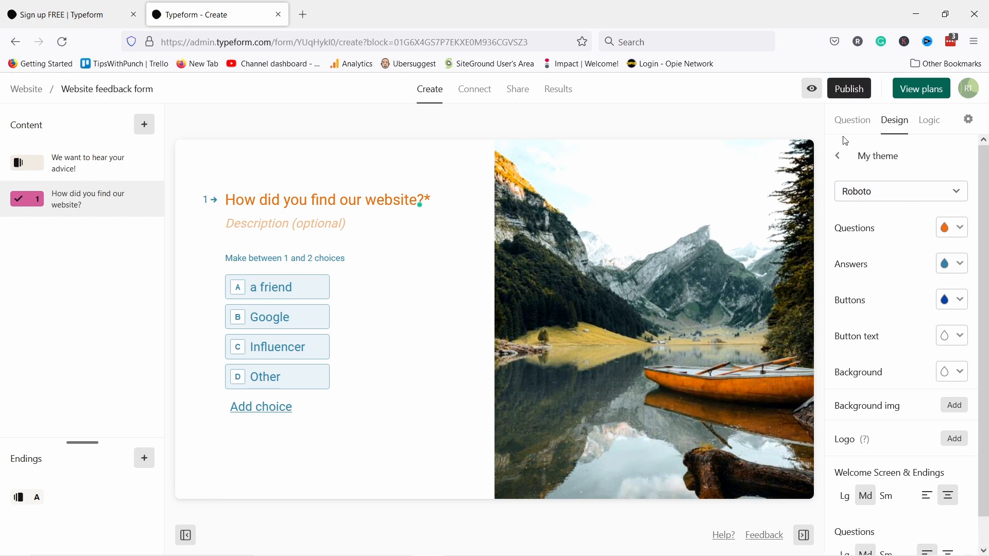
- Go back to the themes list and reapply the Art Splash gallery theme
left_click(837, 157)
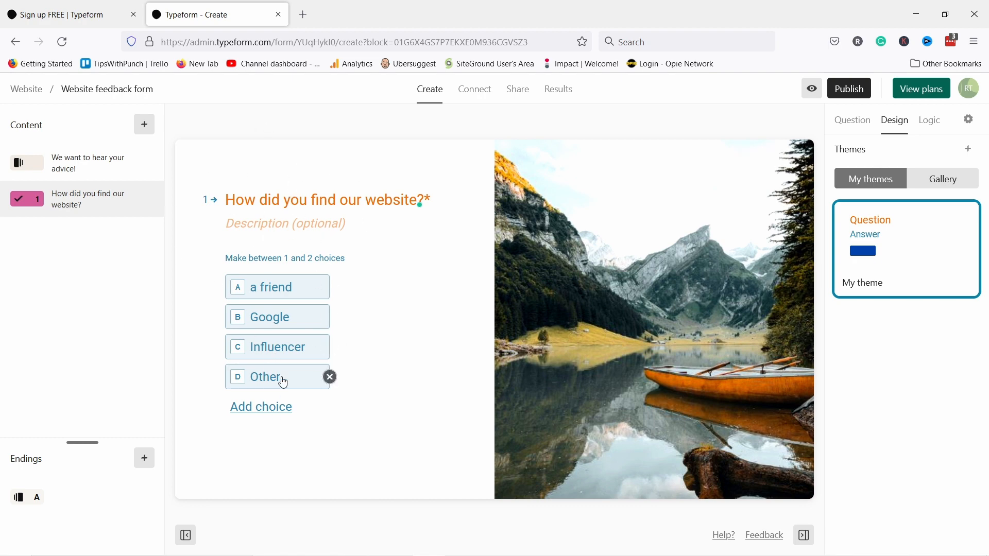
left_click(953, 182)
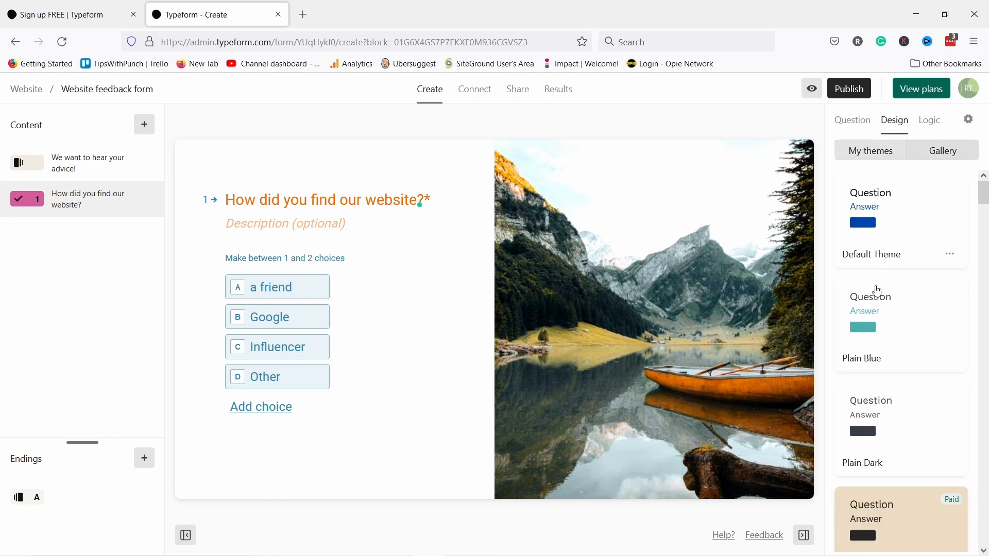
scroll(917, 350, "down", 5)
scroll(912, 312, "down", 10)
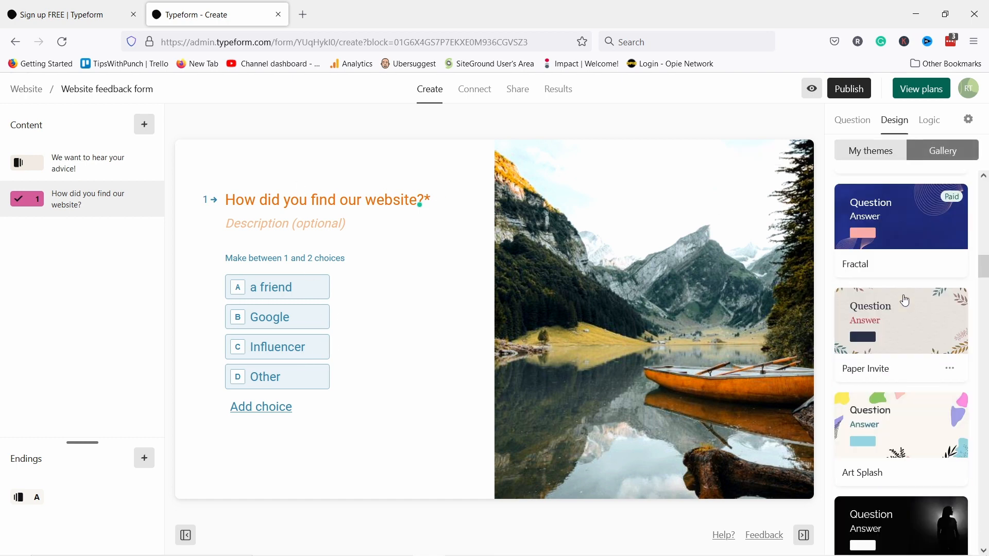
left_click(886, 416)
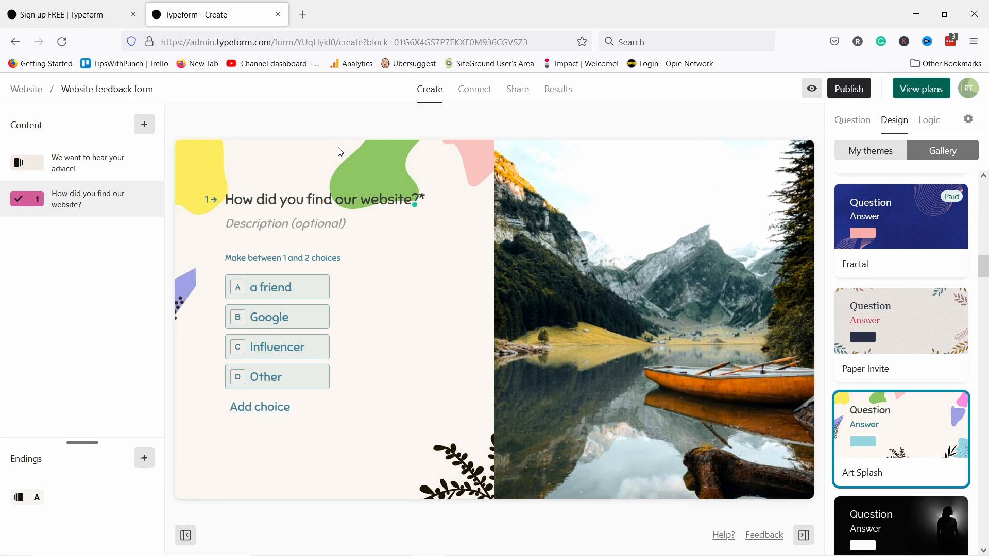
left_click(813, 91)
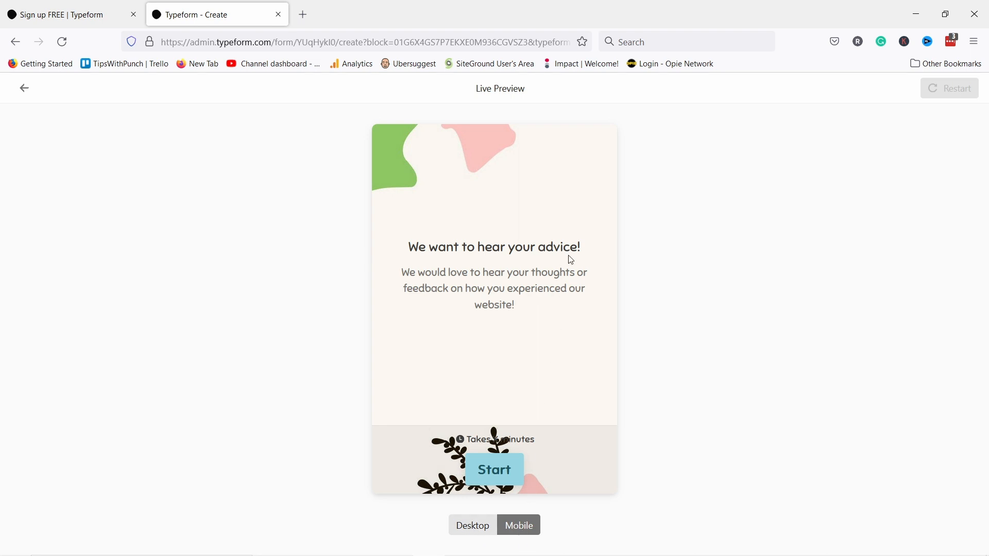
left_click(488, 472)
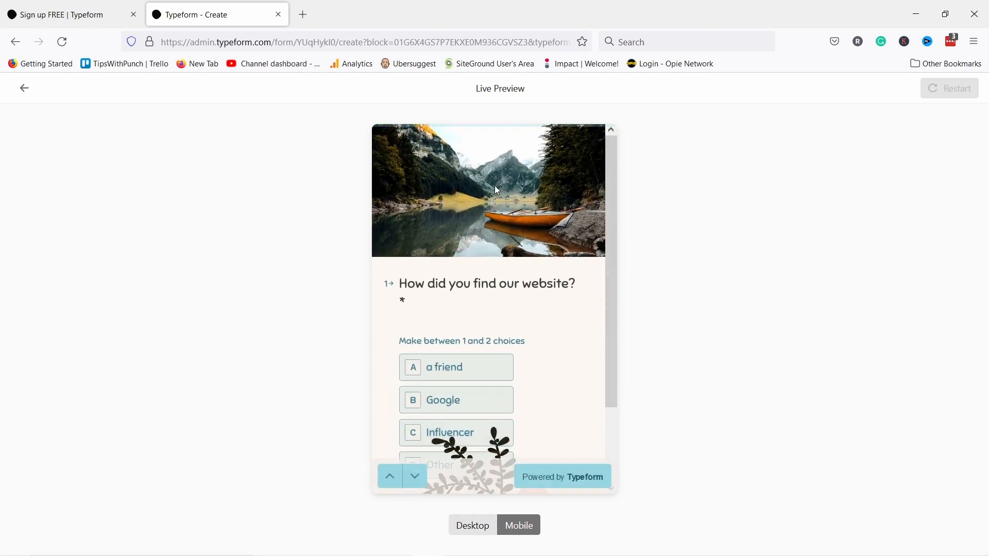
scroll(468, 190, "down", 3)
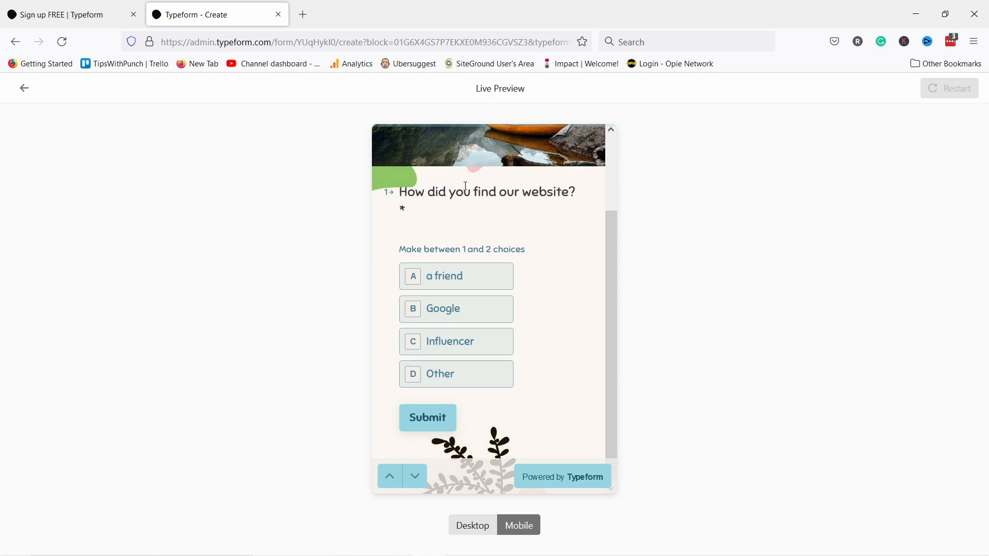
left_click(454, 282)
left_click(442, 425)
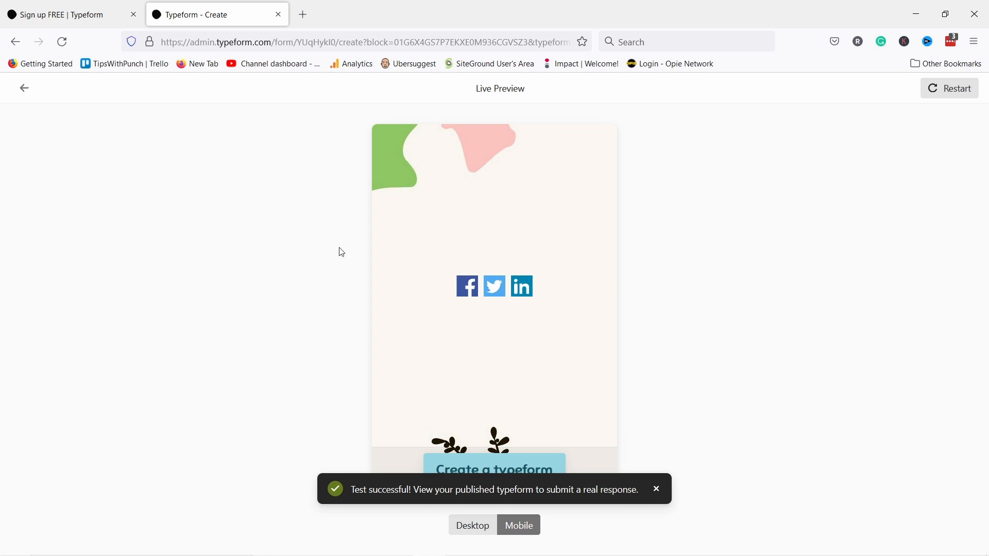
left_click(24, 88)
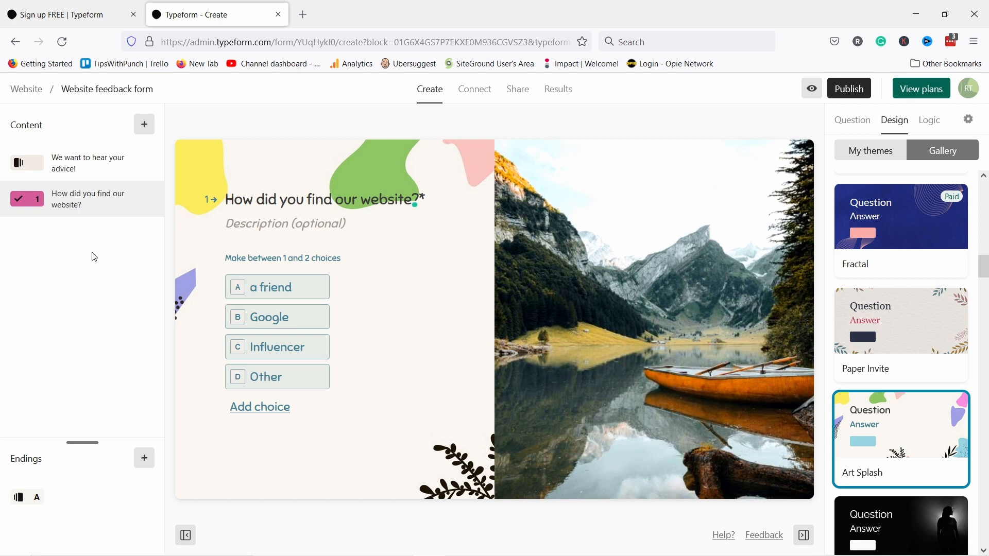
- Add a long-text question reading 'What could we do to make this site more useful to you?'
left_click(145, 129)
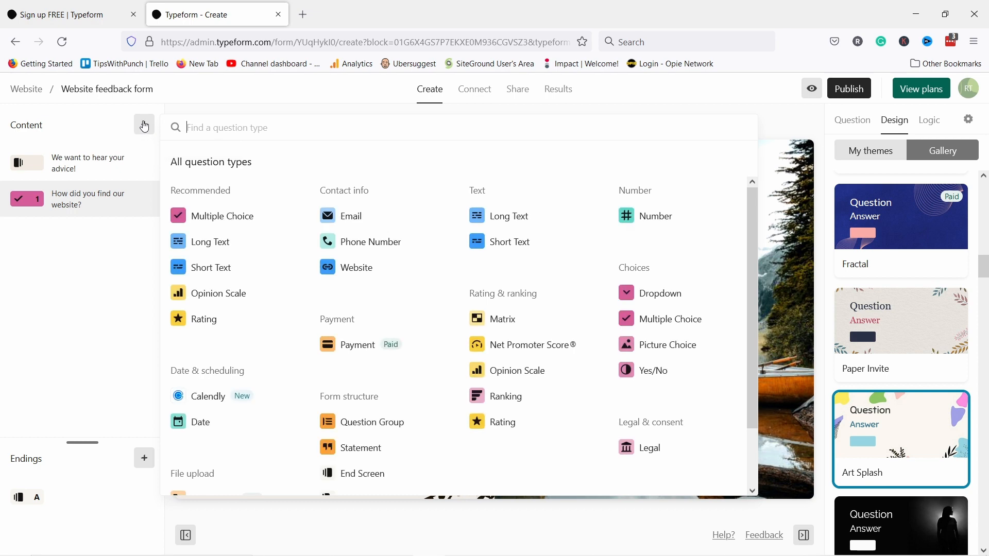
left_click(519, 221)
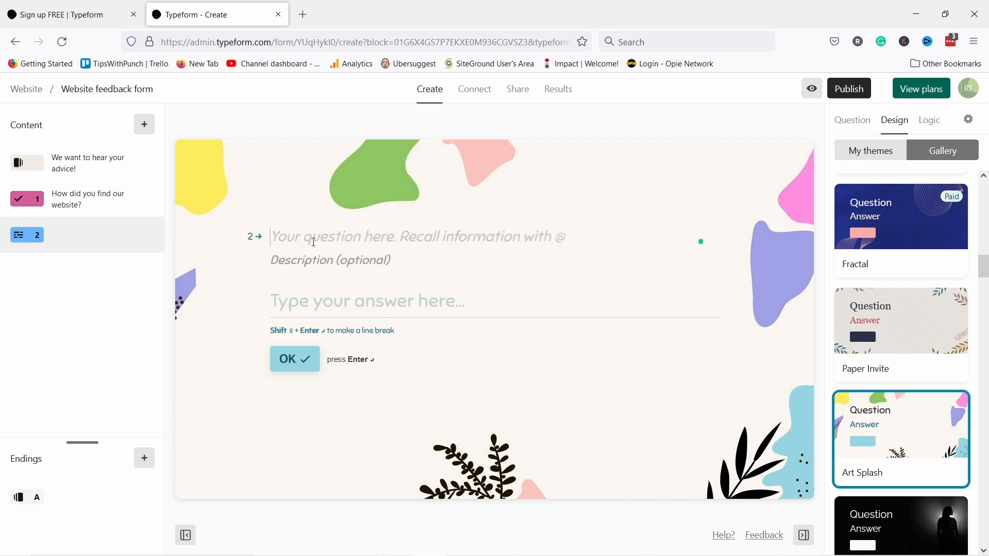
type("What could we do to make this site more useful to you?")
key("BackSpace")
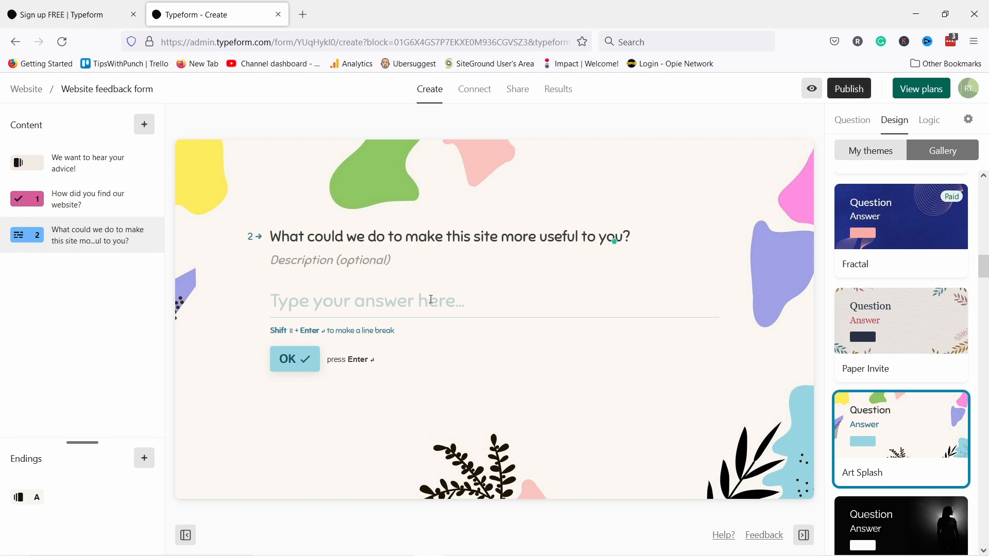
left_click(122, 201)
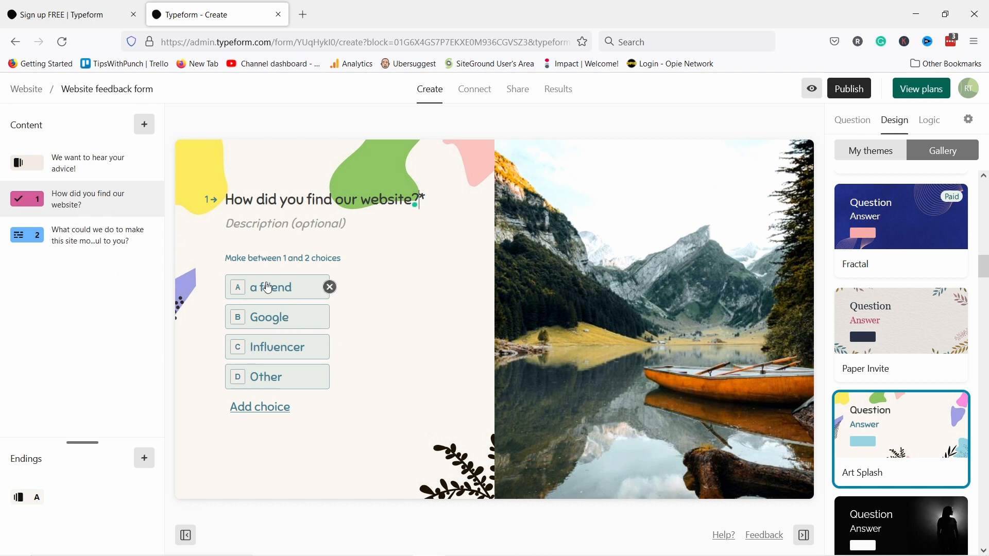
left_click(84, 243)
left_click(75, 202)
- Add a short-text question 'What's your first name?' and move it to the top of the form
left_click(144, 126)
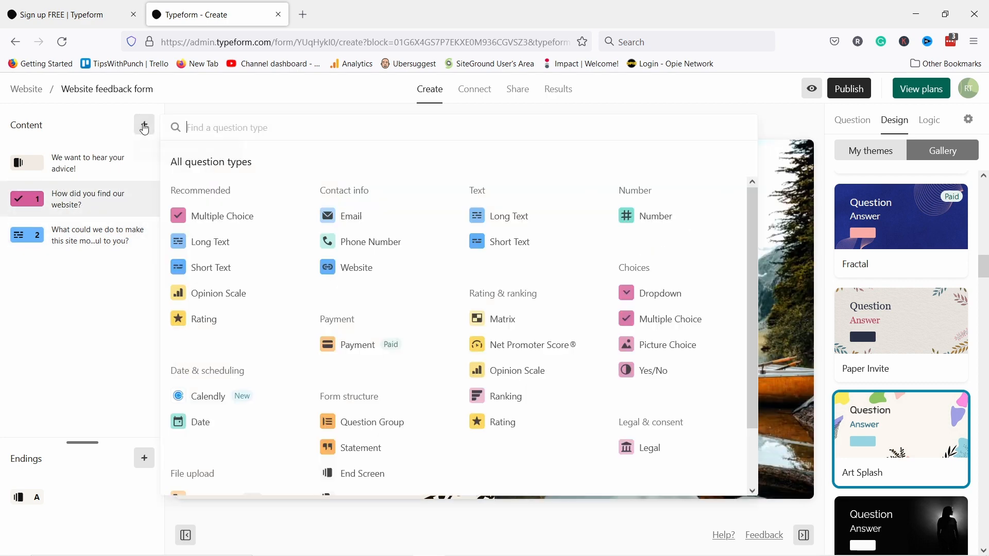
left_click(499, 248)
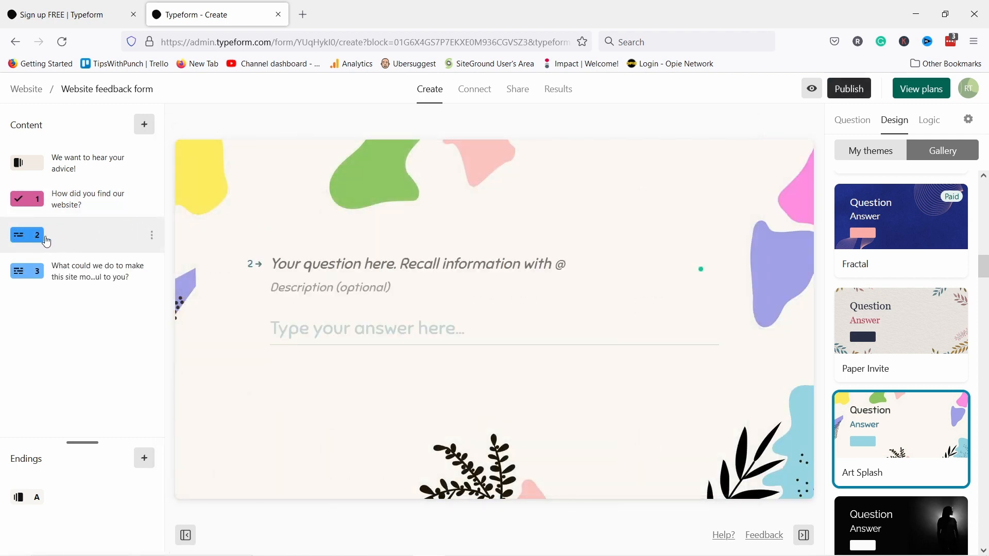
left_click_drag(52, 240, 49, 198)
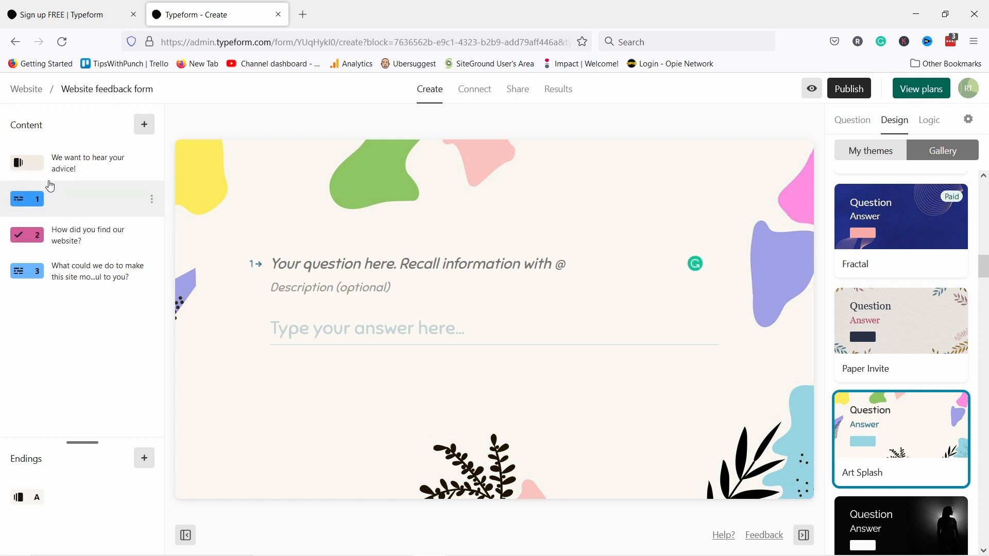
left_click(309, 263)
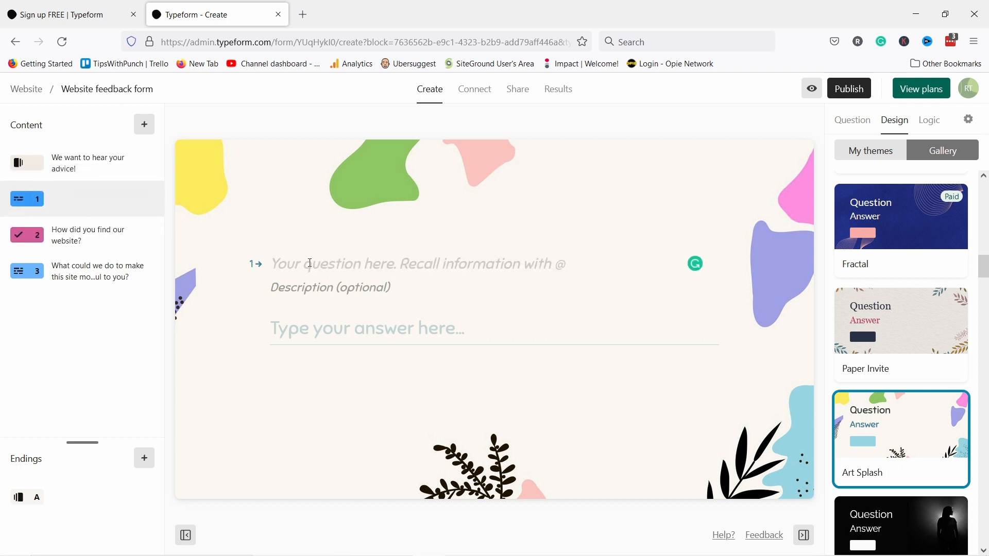
type("What's your fir")
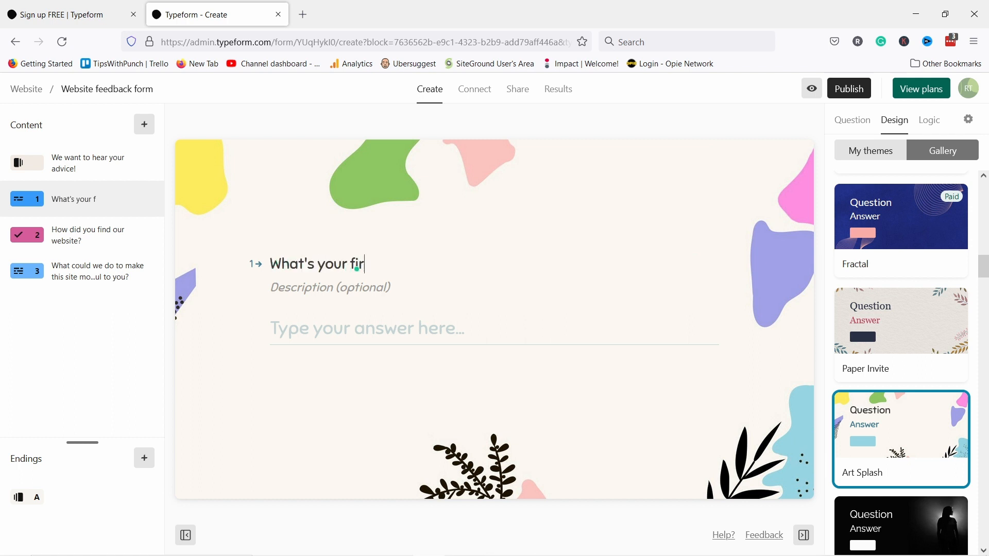
type("st name?")
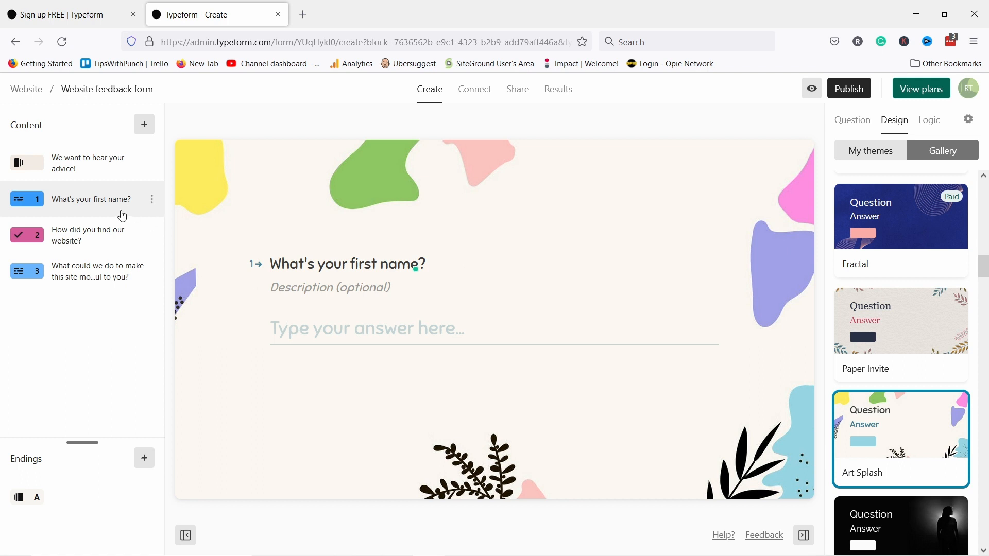
- Recall the first-name answer at the start of the 'How did you find our website?' title
left_click(74, 237)
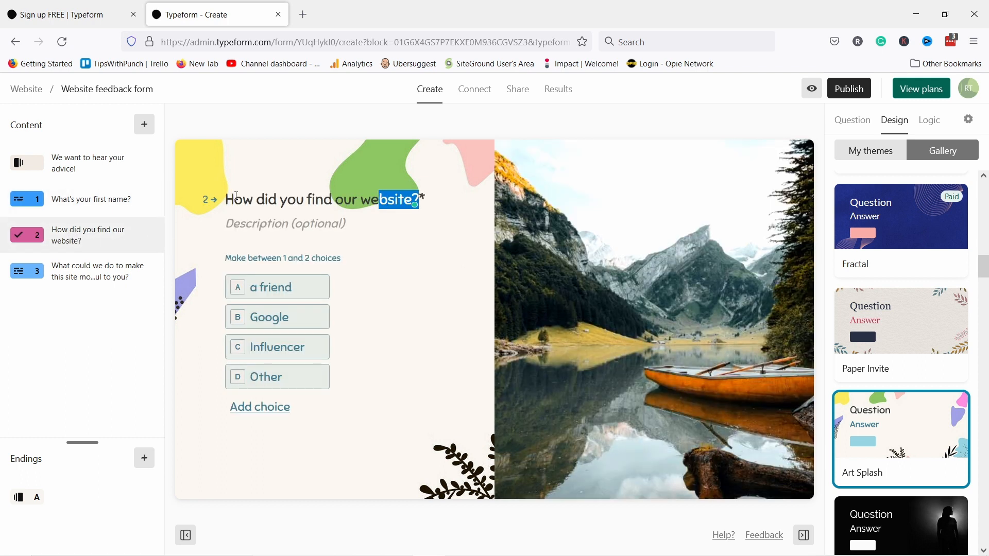
left_click(236, 197)
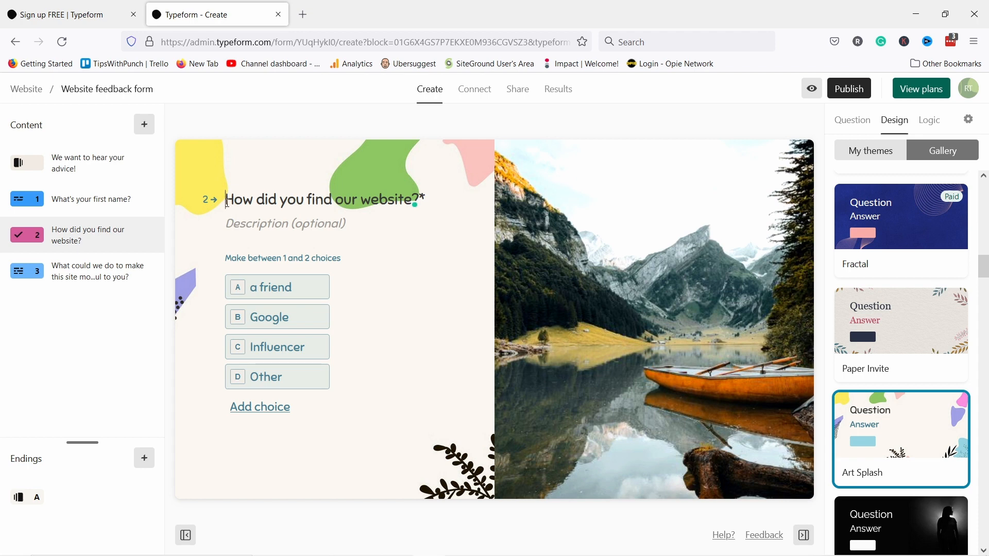
type("@")
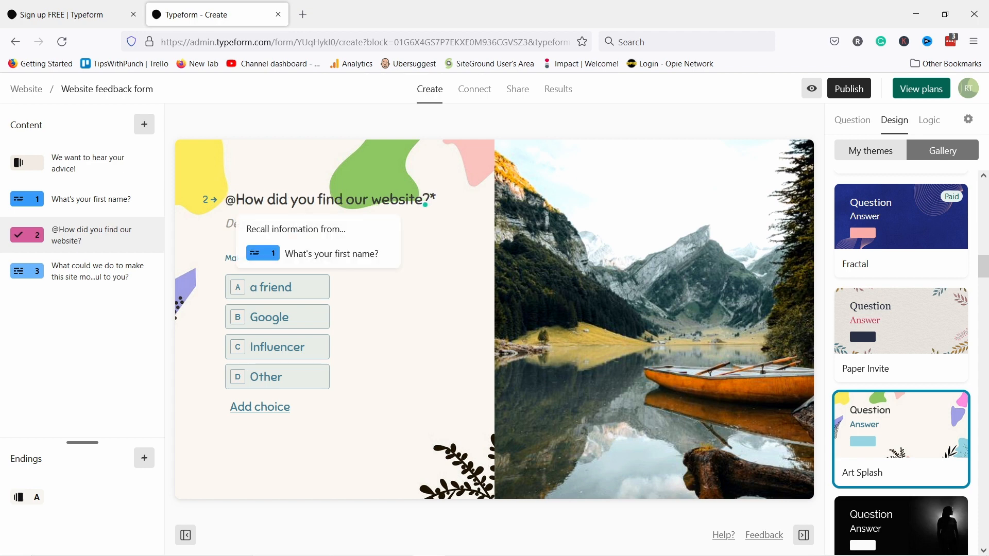
left_click(308, 255)
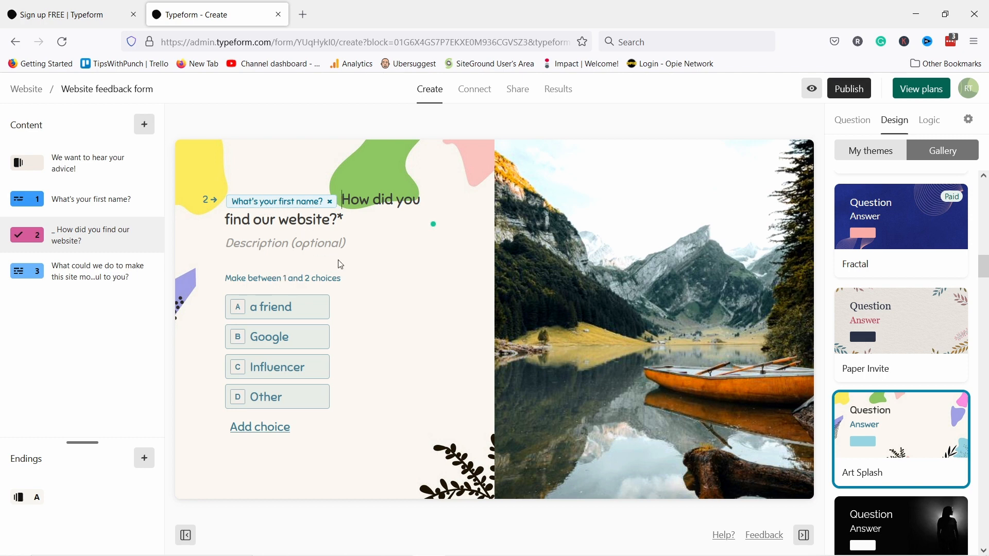
- Live-preview the form with a sample first name, confirm it appears in question 2's title, then exit
mouse_move(765, 153)
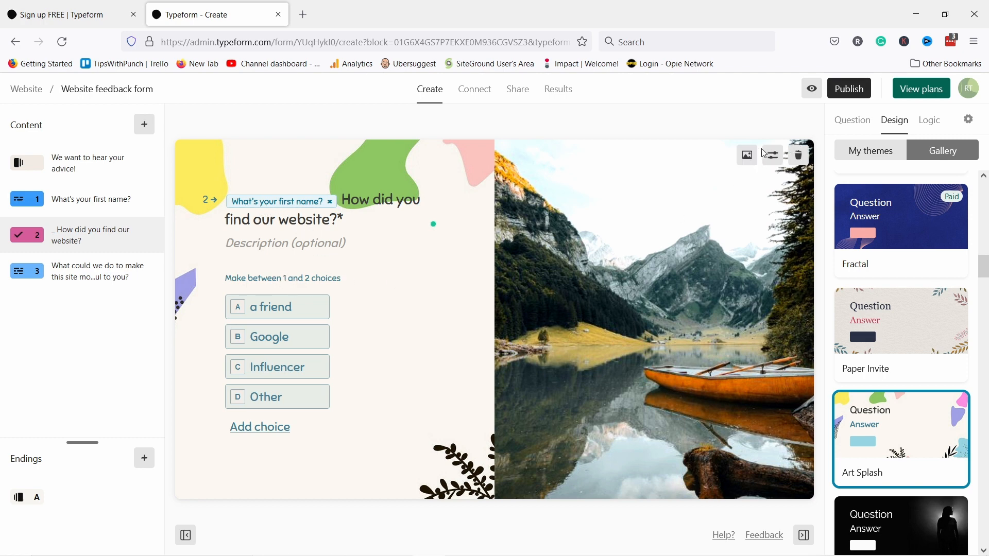
left_click(814, 90)
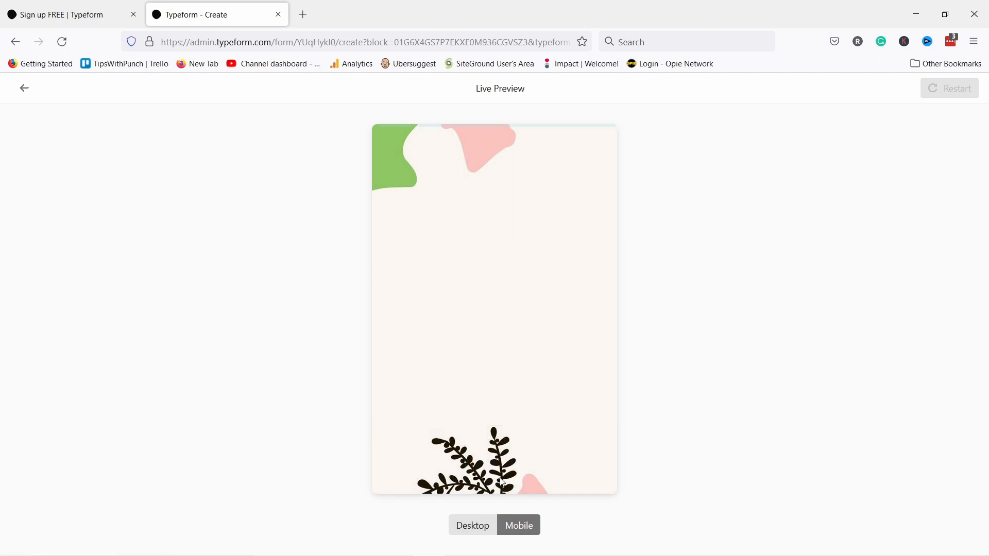
left_click(457, 289)
type("R")
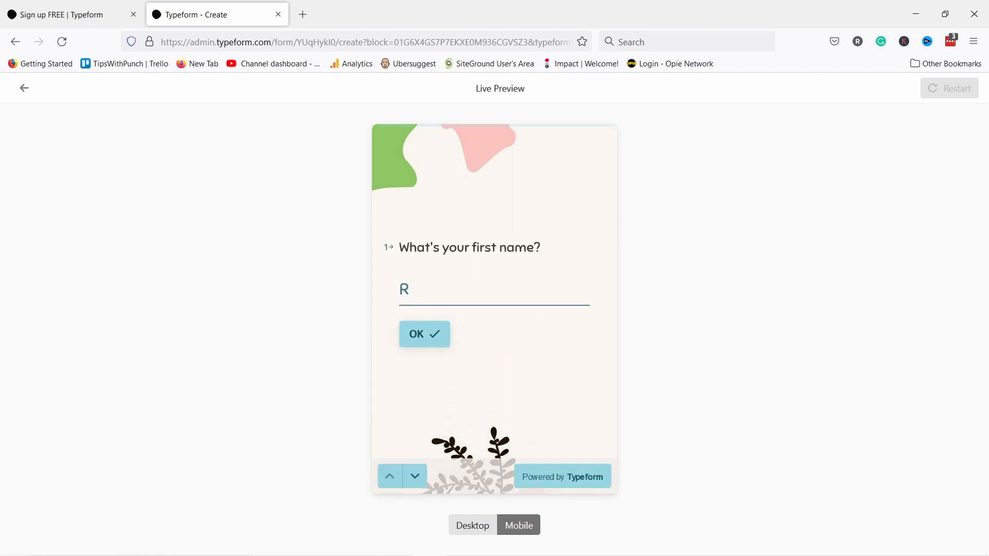
type("obert")
left_click(435, 341)
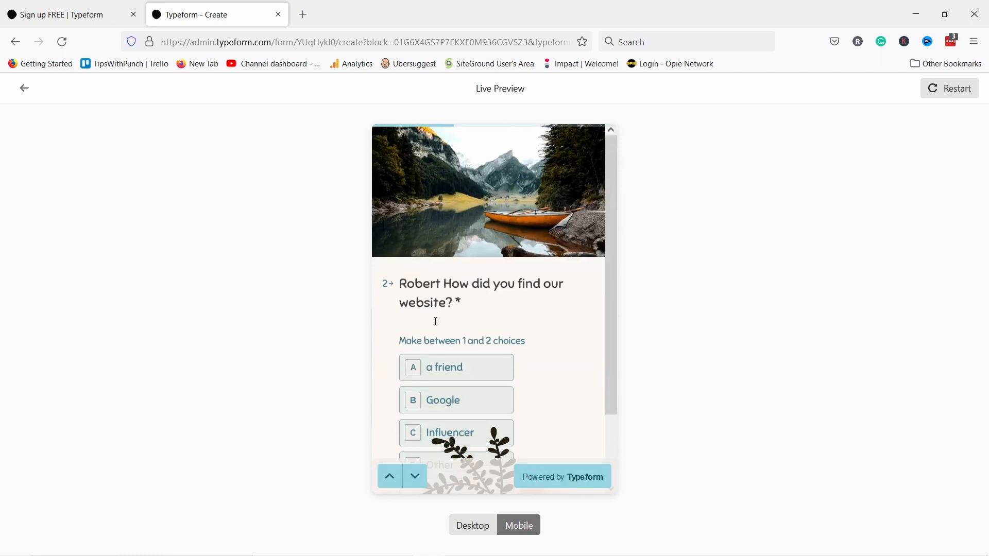
left_click_drag(402, 290, 443, 283)
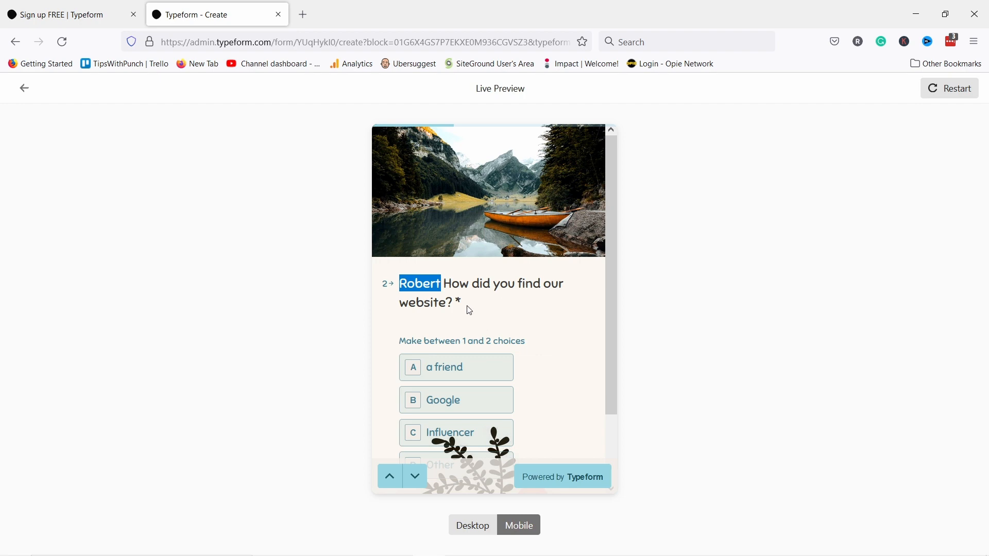
scroll(470, 311, "down", 2)
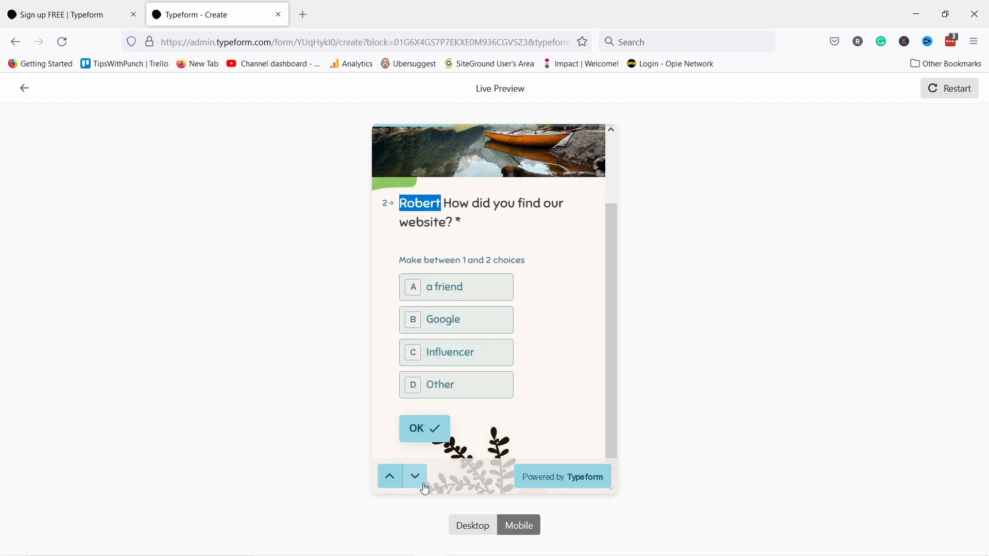
left_click(25, 90)
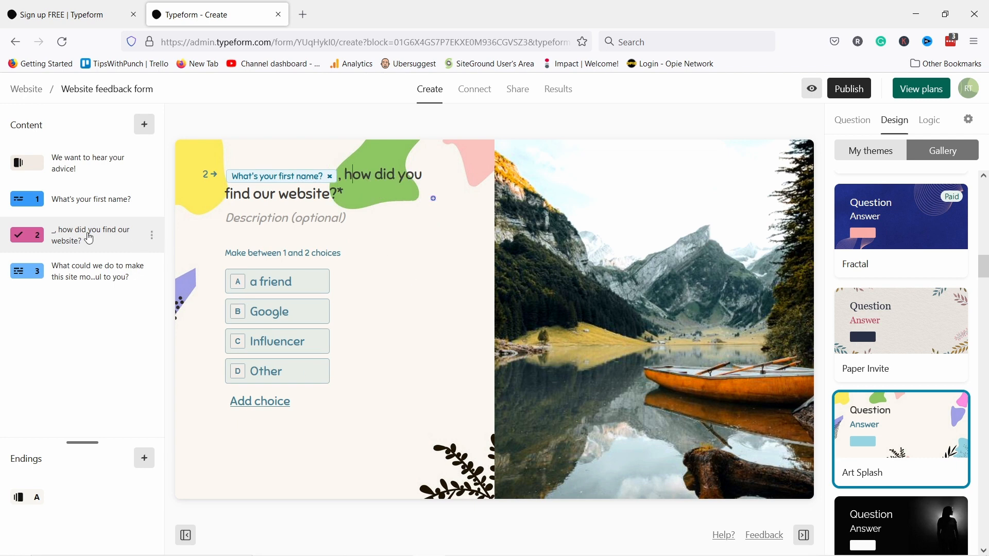
- Limit answers to long-text question 3 to a maximum of 1000 characters
left_click(75, 283)
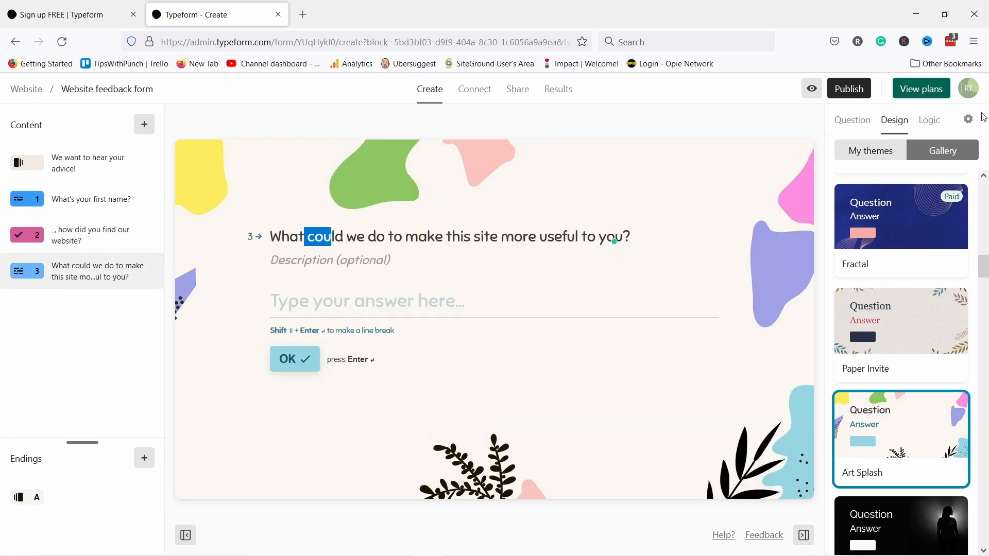
left_click(851, 122)
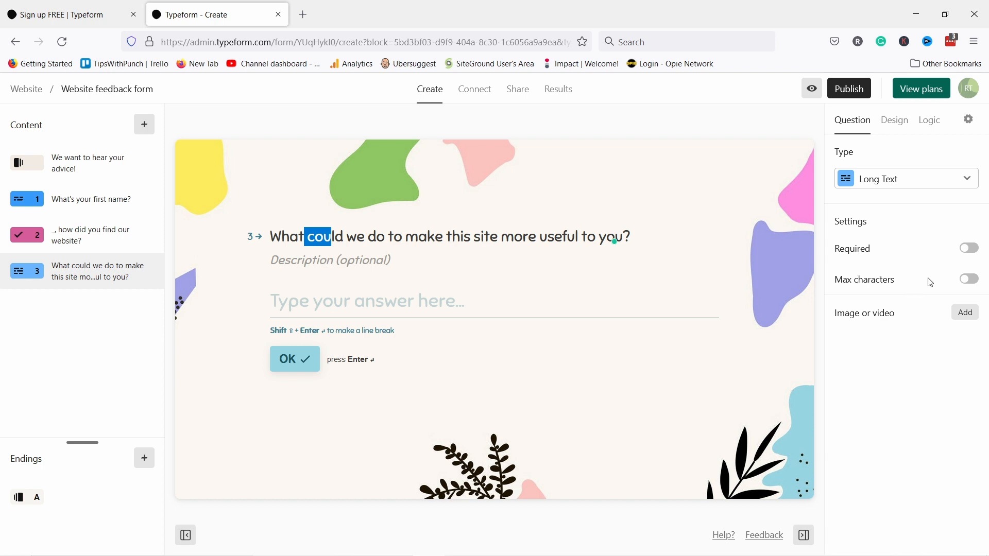
left_click(969, 278)
left_click(888, 318)
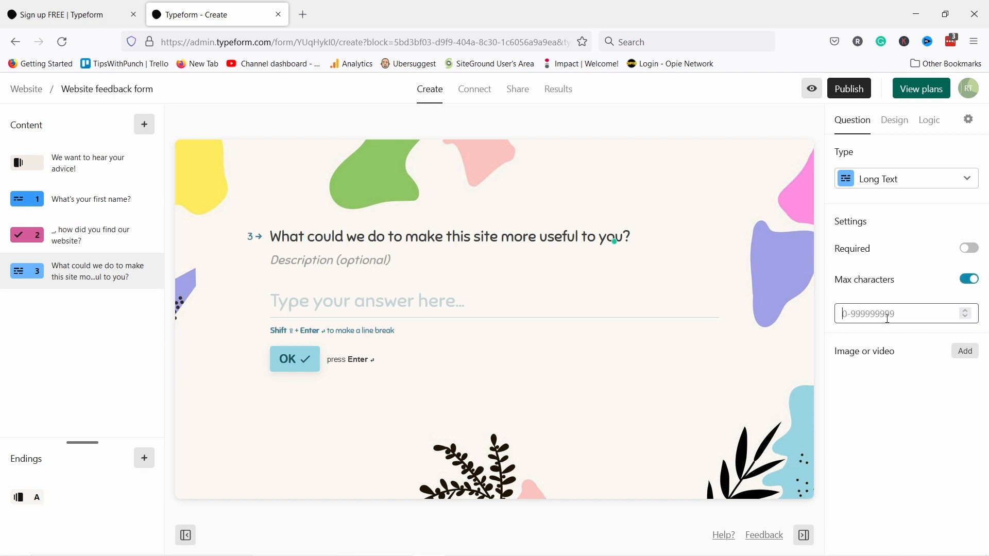
type("1000")
key("BackSpace")
key("BackSpace")
key("BackSpace")
key("BackSpace")
type("1000")
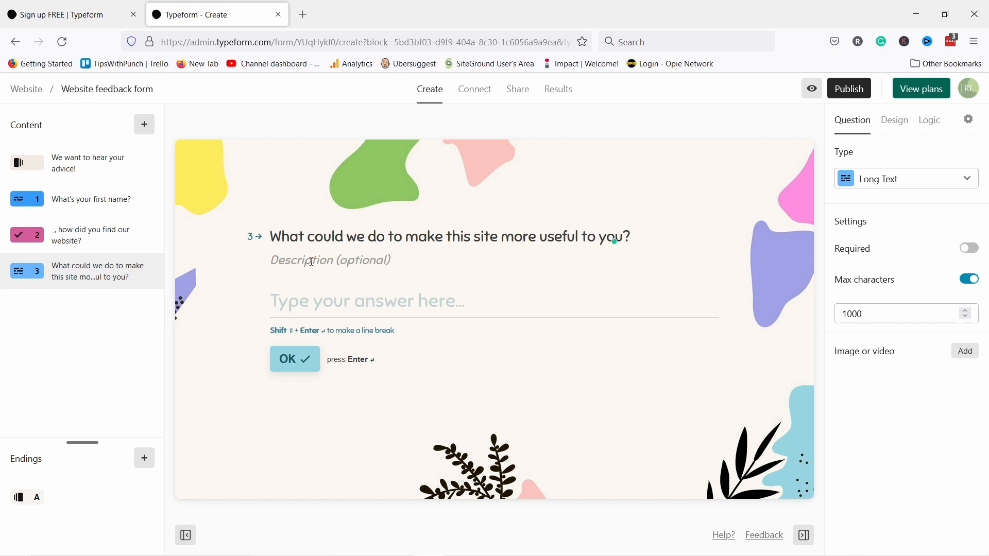
left_click(143, 126)
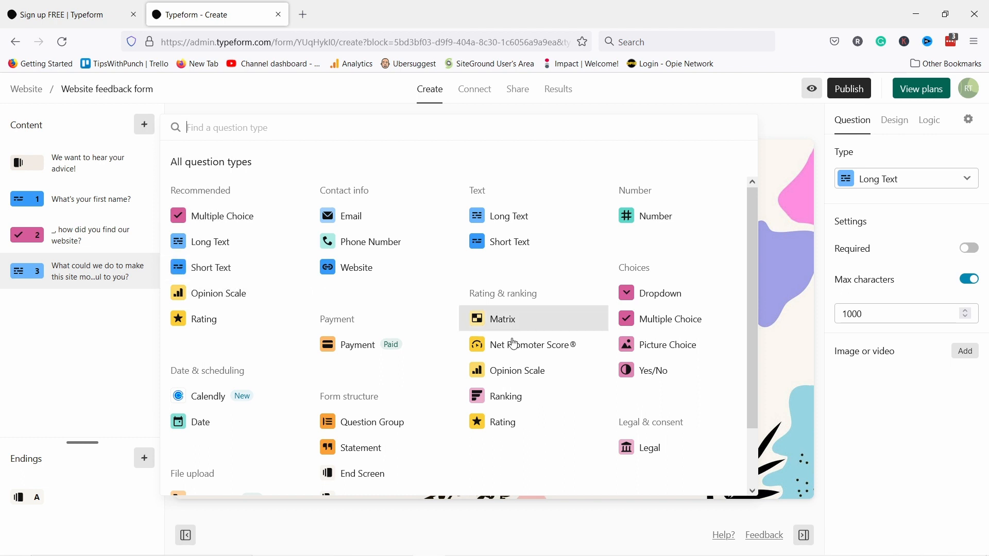
- Add an Opinion Scale question asking how likely visitors would recommend the website
left_click(225, 292)
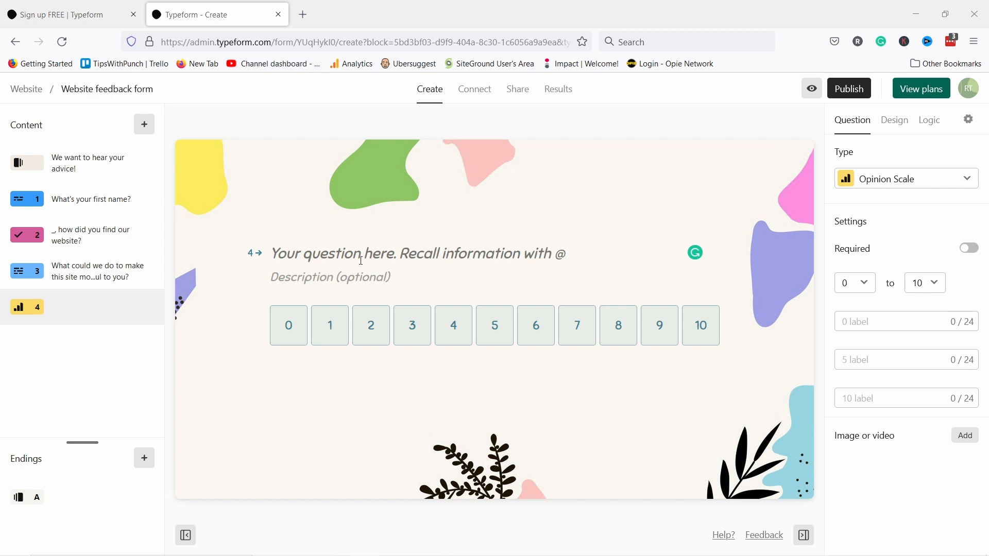
left_click(336, 259)
type("How likely are you to recommend our website to a friend?")
key("BackSpace")
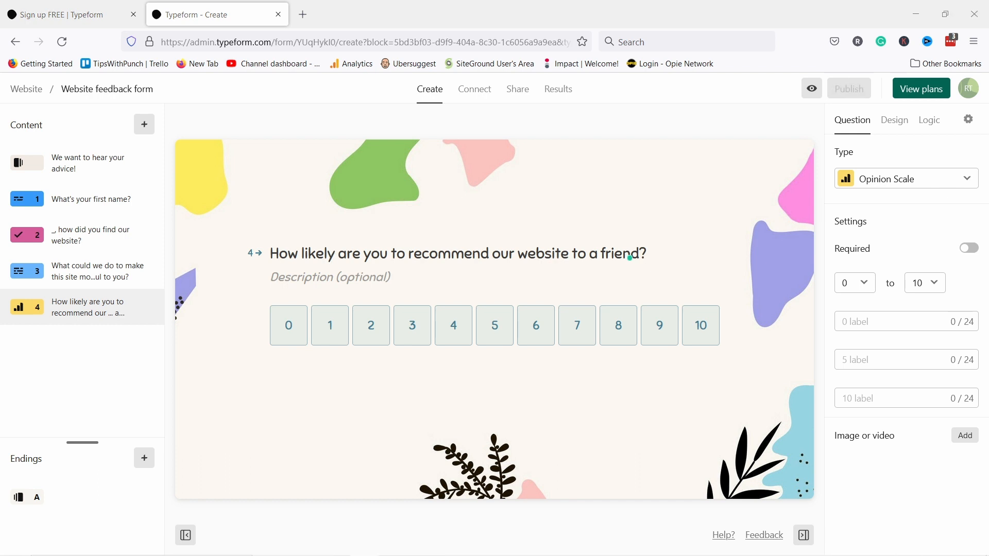
- Label the scale 'Not likely at all' to 'Very likely' and make it run 0–5
left_click(865, 326)
type("Not likely at all")
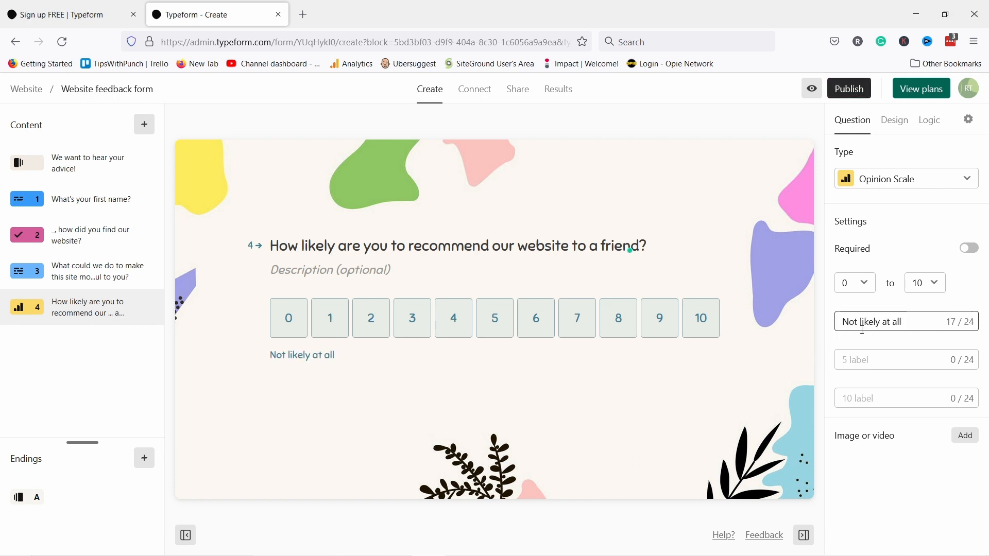
type("V")
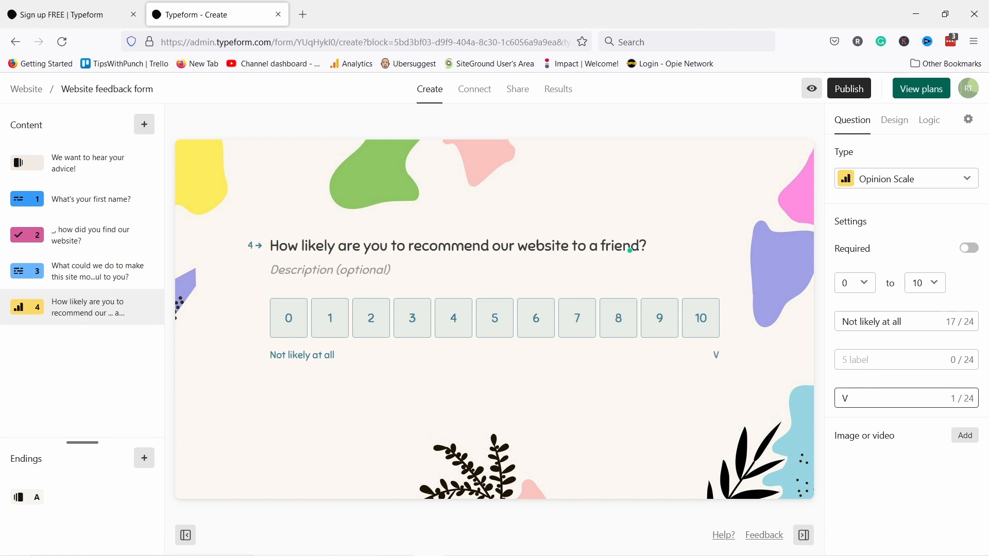
type("ery likely")
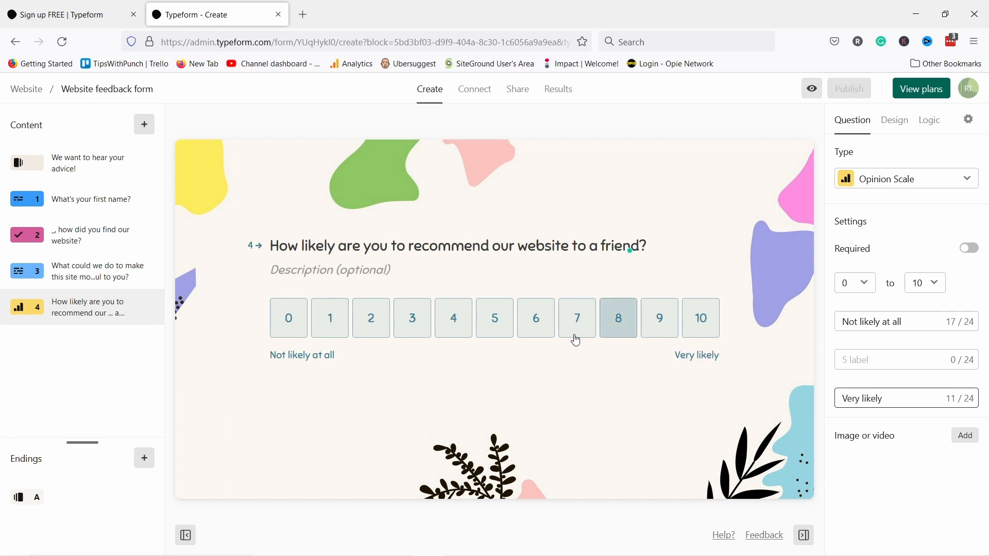
left_click(926, 283)
left_click(924, 310)
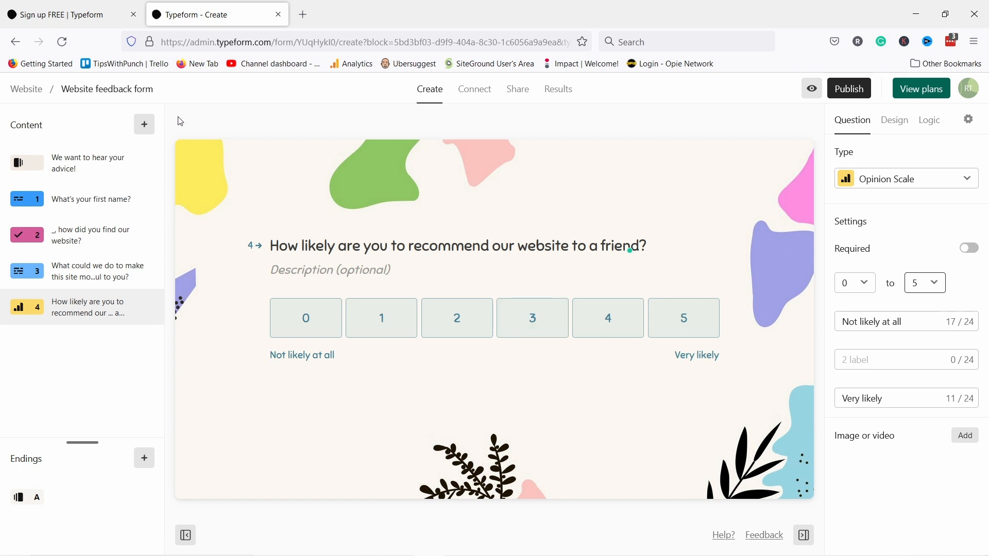
left_click(145, 126)
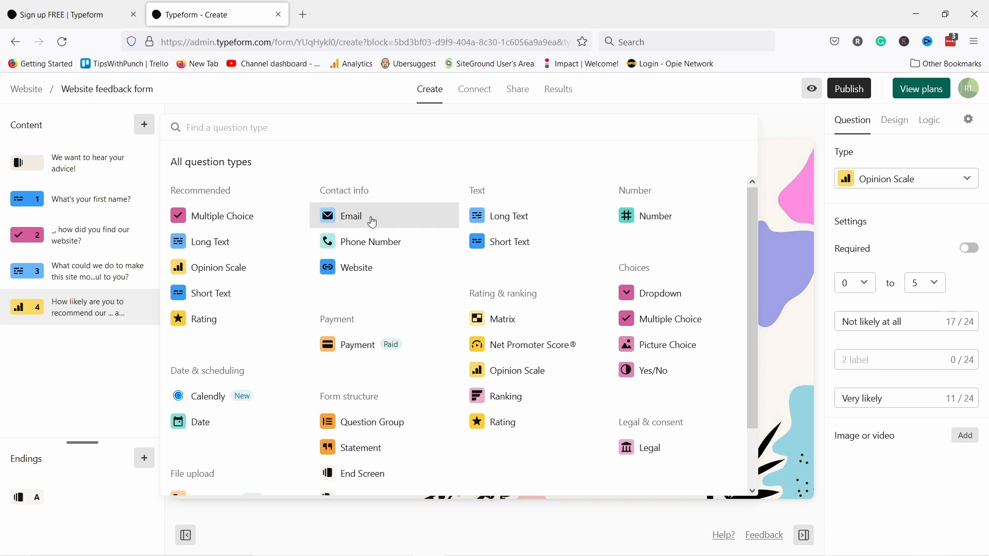
- Add a Phone Number question with the apology title ending ':(' and a callback-request description
left_click(340, 242)
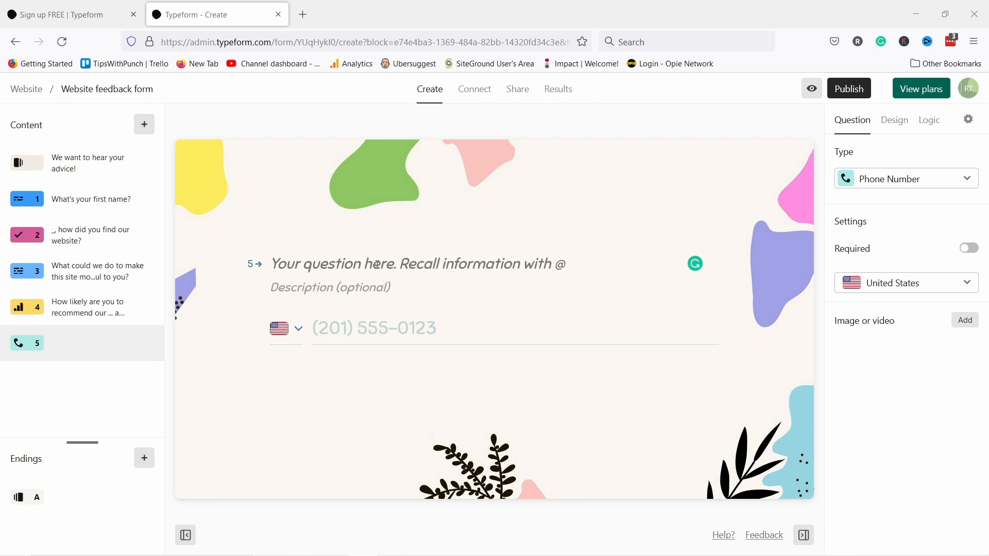
left_click(392, 263)
type("Sorry to hear that your experience hasn't been great.")
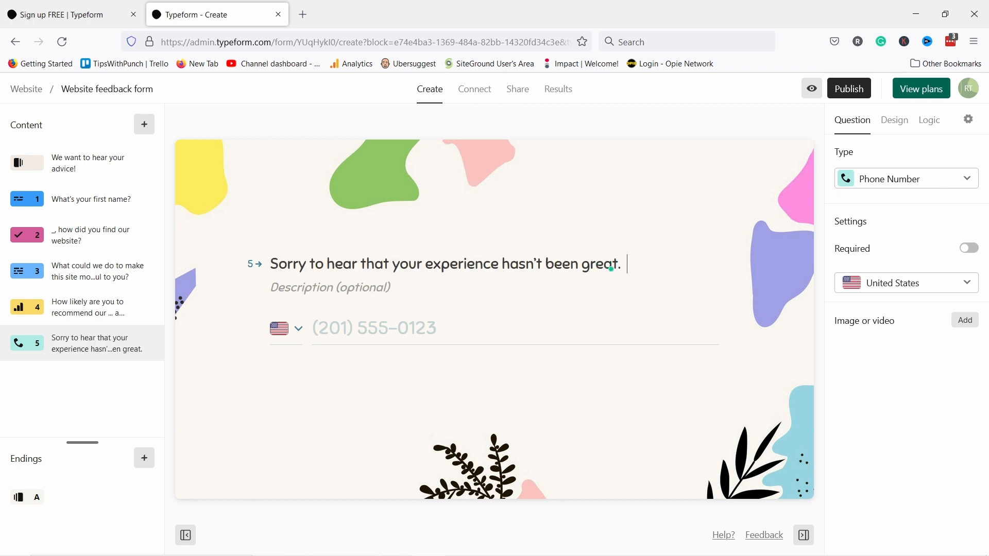
type(":(")
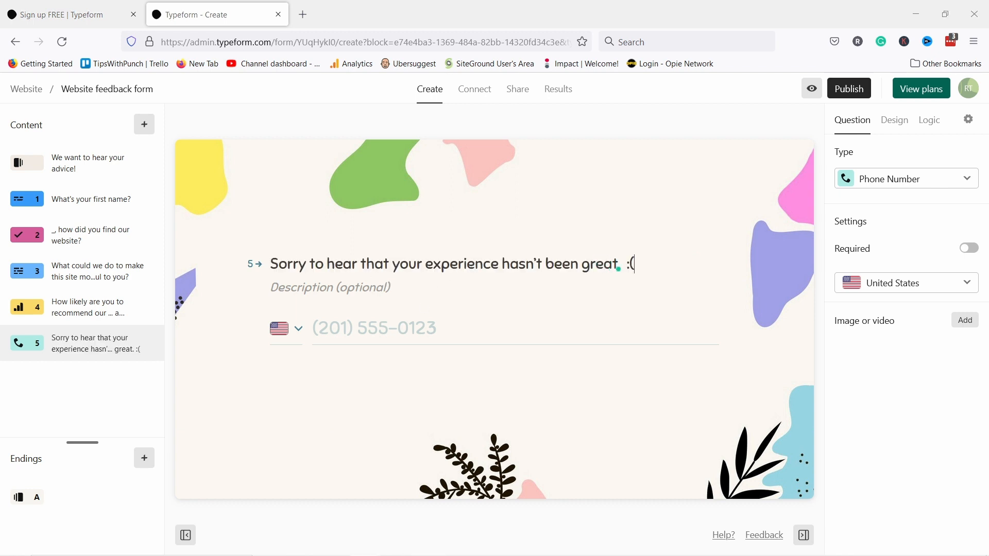
left_click(345, 287)
type("We would like to make it up to you, please leave your phone number so our customer care representative can reach you and fix the situation.")
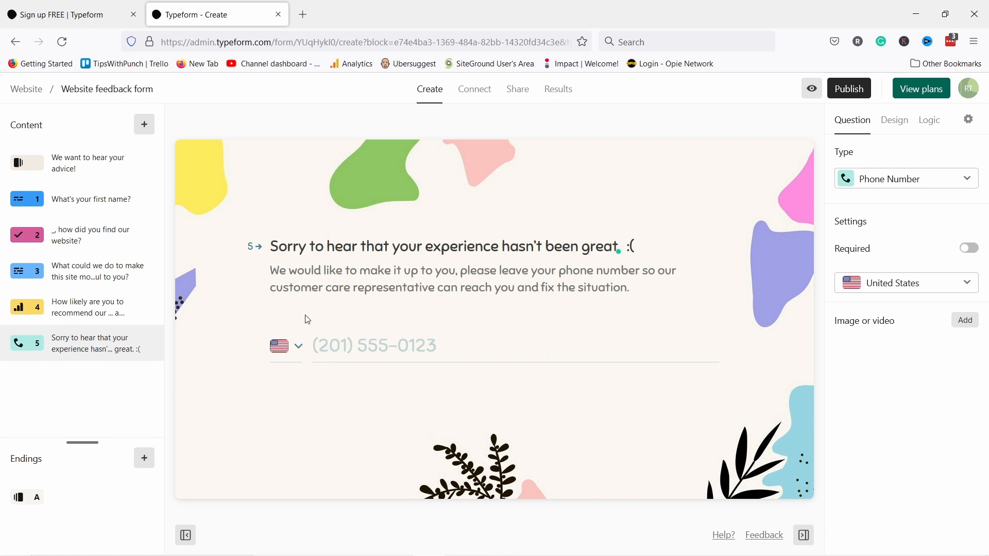
key("BackSpace")
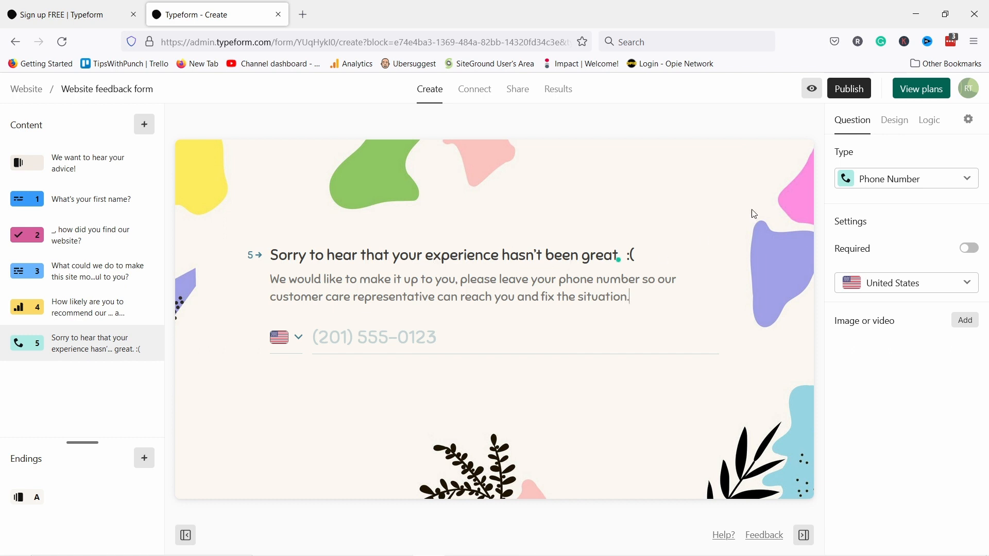
- Switch to the Logic map and pan across questions 1–5 and the ending
left_click(930, 121)
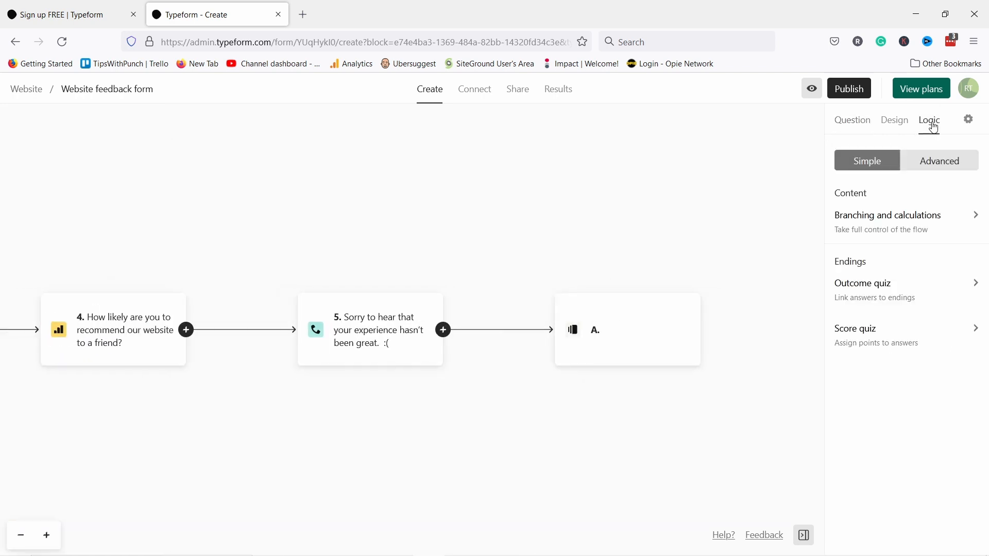
mouse_move(299, 457)
left_mouse_down()
mouse_move(403, 467)
mouse_move(664, 444)
left_mouse_up()
mouse_move(144, 444)
left_mouse_down()
mouse_move(514, 431)
mouse_move(742, 411)
mouse_move(243, 404)
left_mouse_up()
left_click_drag(496, 408, 212, 417)
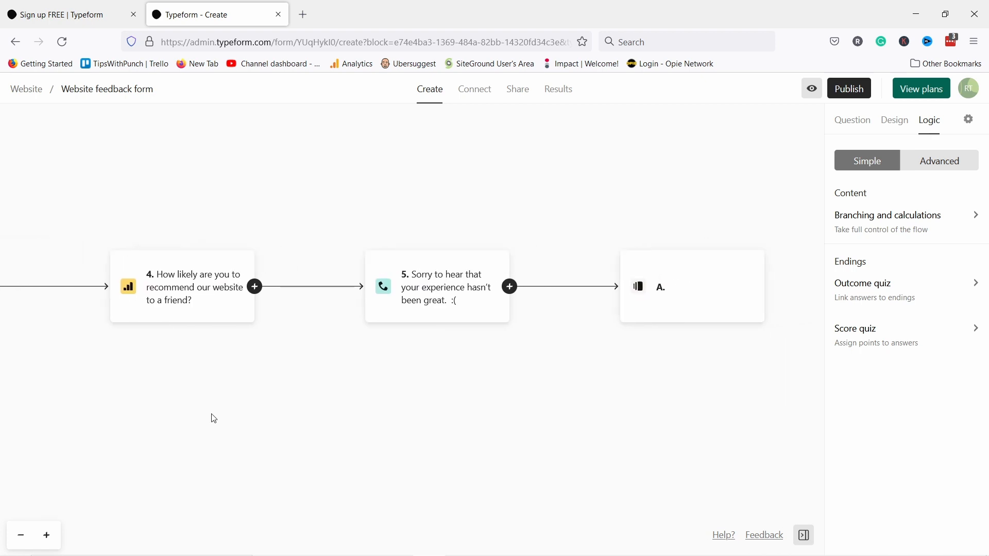
- Look through Branching and calculations, cancel it unchanged, and open question 4's logic editor
left_click(870, 224)
scroll(331, 219, "down", 7)
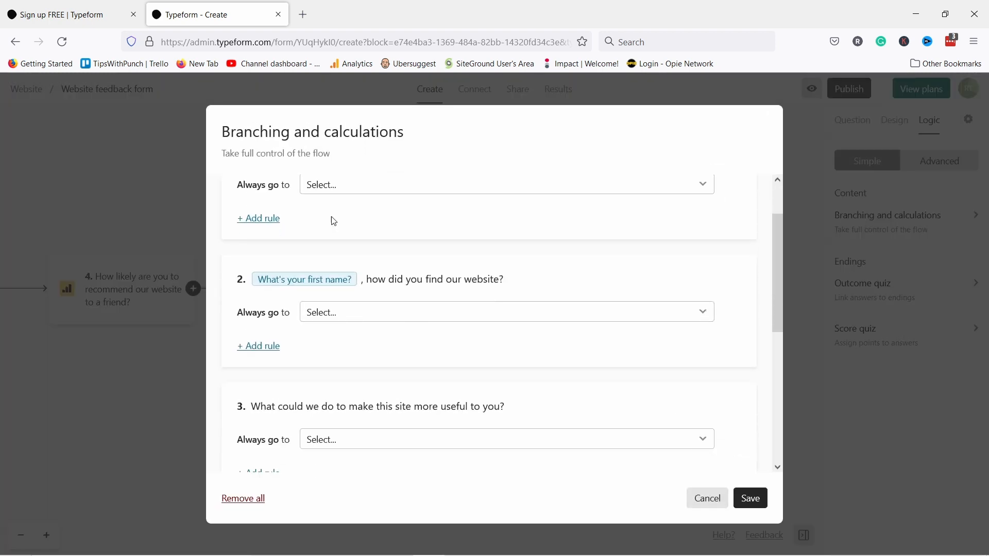
scroll(320, 406, "up", 7)
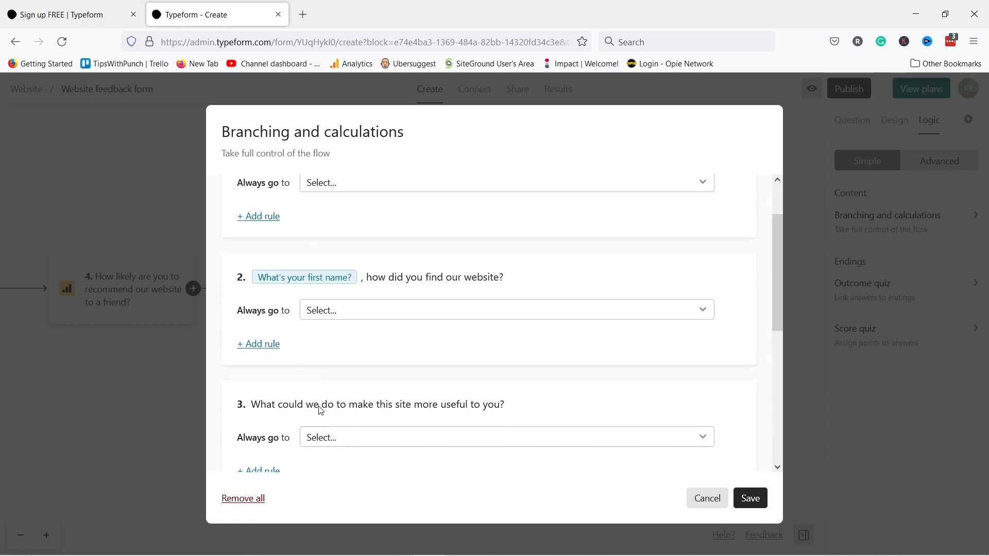
left_click(708, 498)
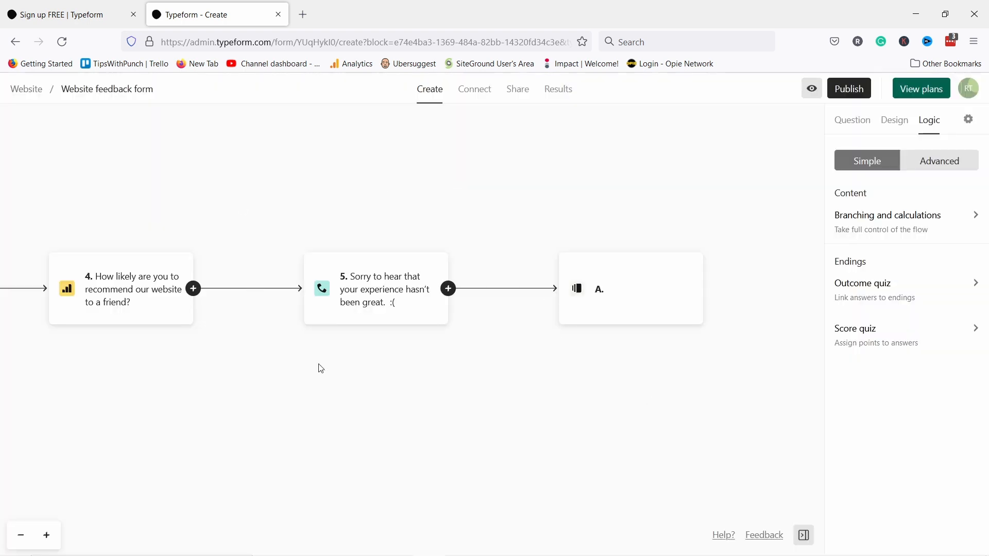
left_click_drag(319, 369, 456, 382)
left_click(261, 296)
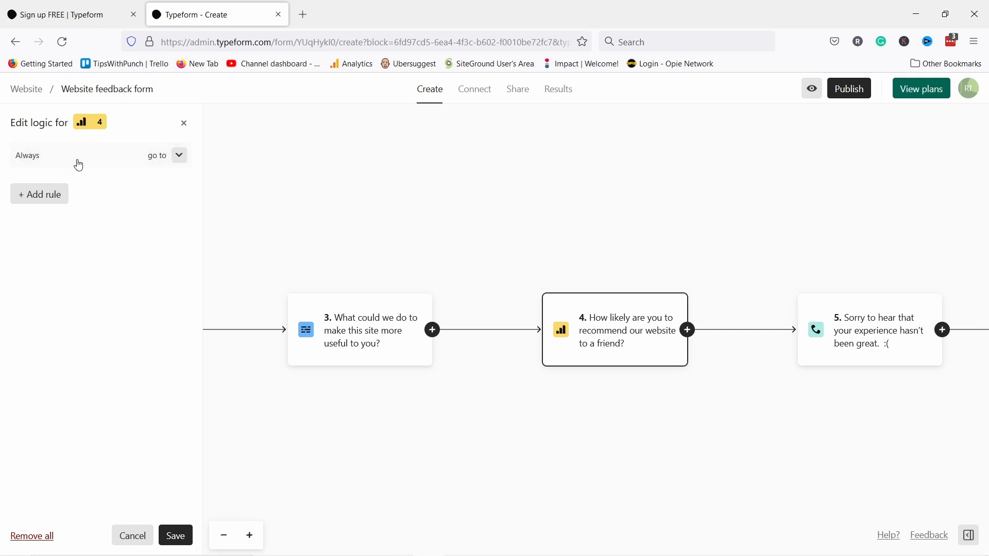
- Add a rule sending question 4 scores lower than 3 to question 5
left_click(40, 195)
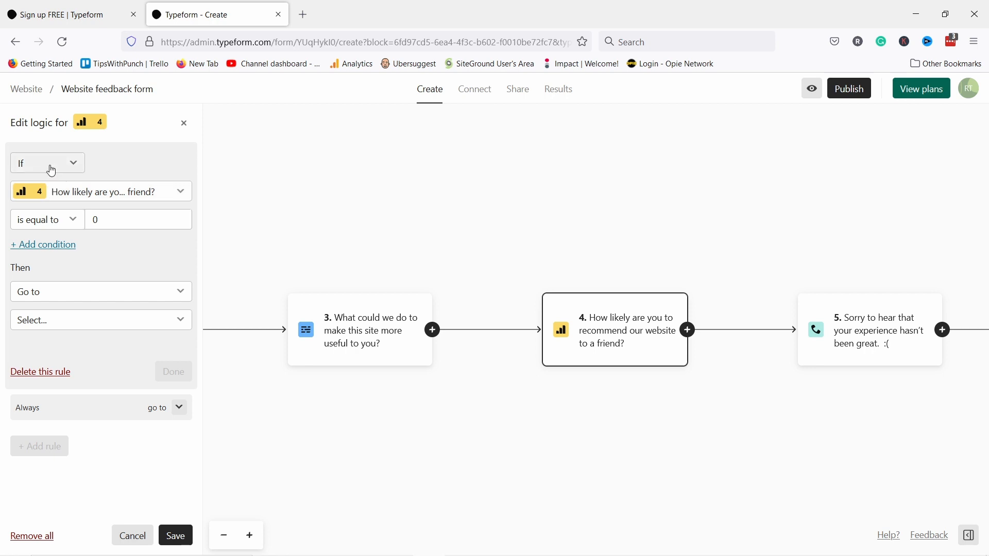
left_click(59, 219)
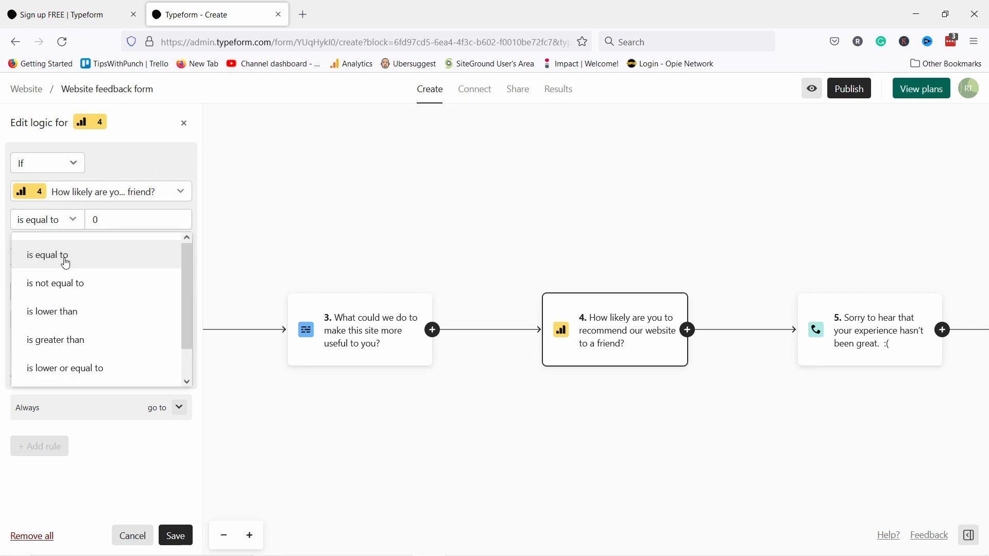
left_click(75, 312)
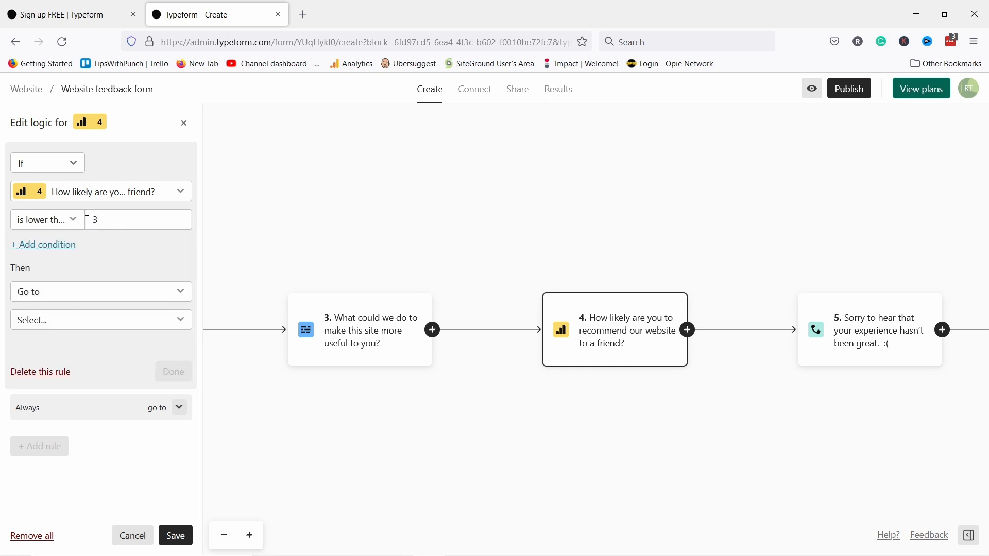
type("3")
left_click(53, 291)
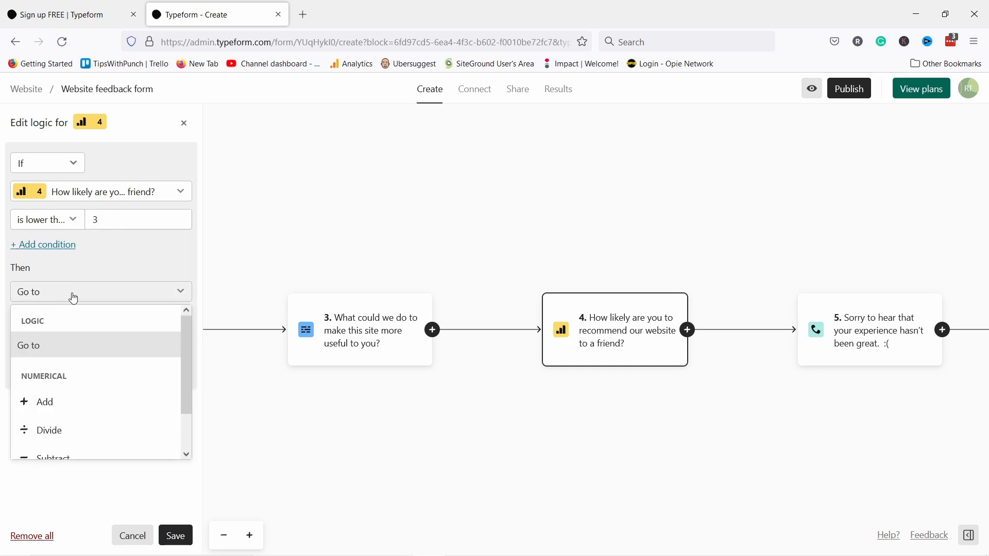
left_click(69, 269)
left_click(55, 322)
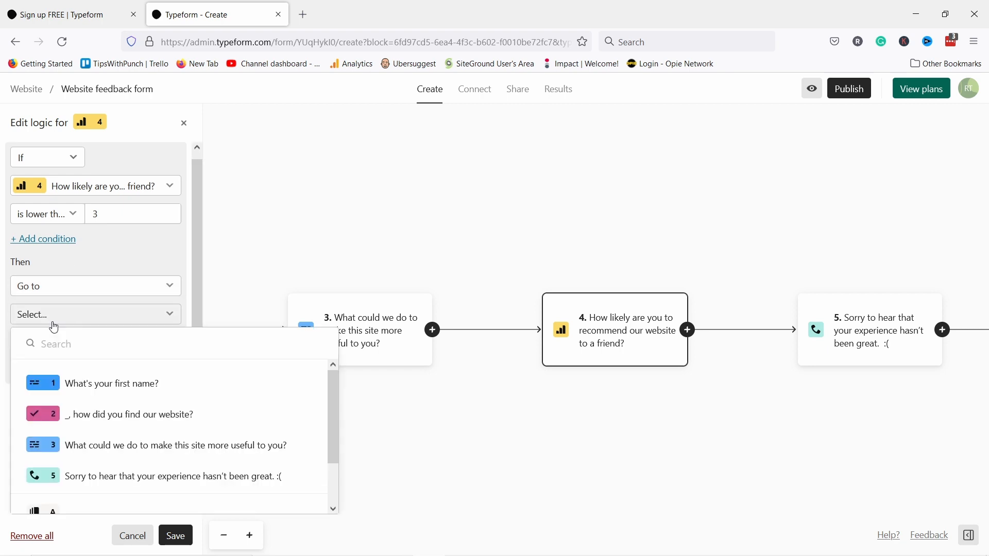
scroll(96, 430, "down", 1)
left_click(91, 430)
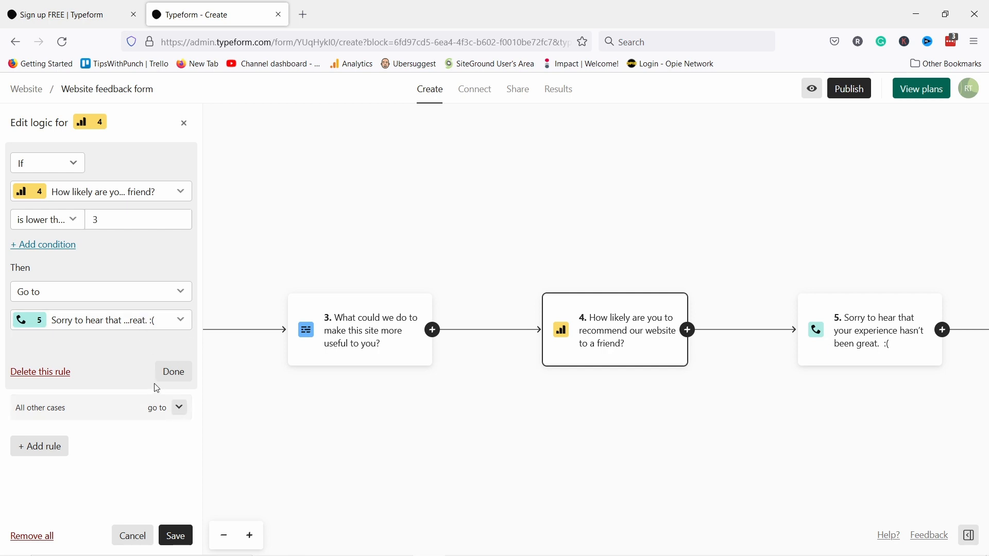
left_click(173, 372)
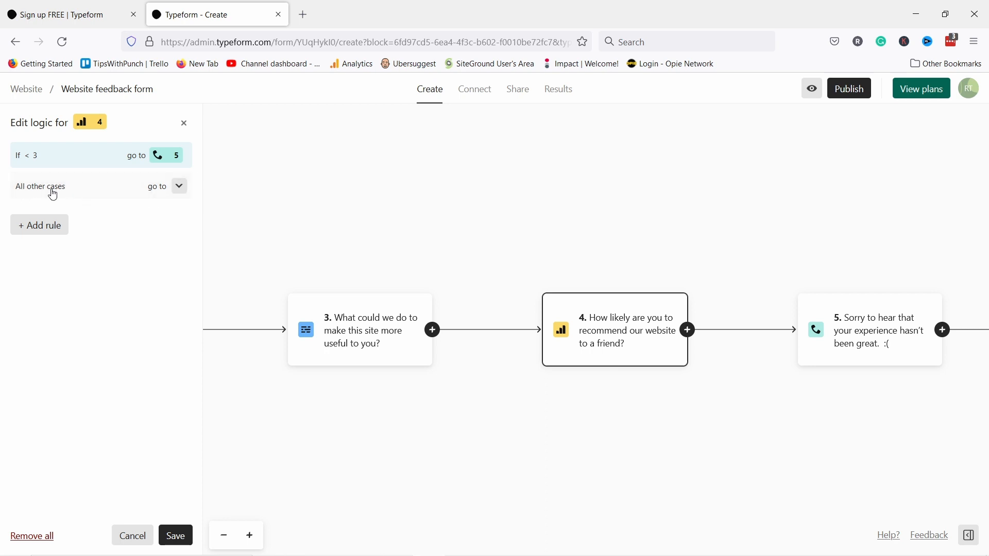
- Send all other cases to ending A and save the logic
left_click(179, 187)
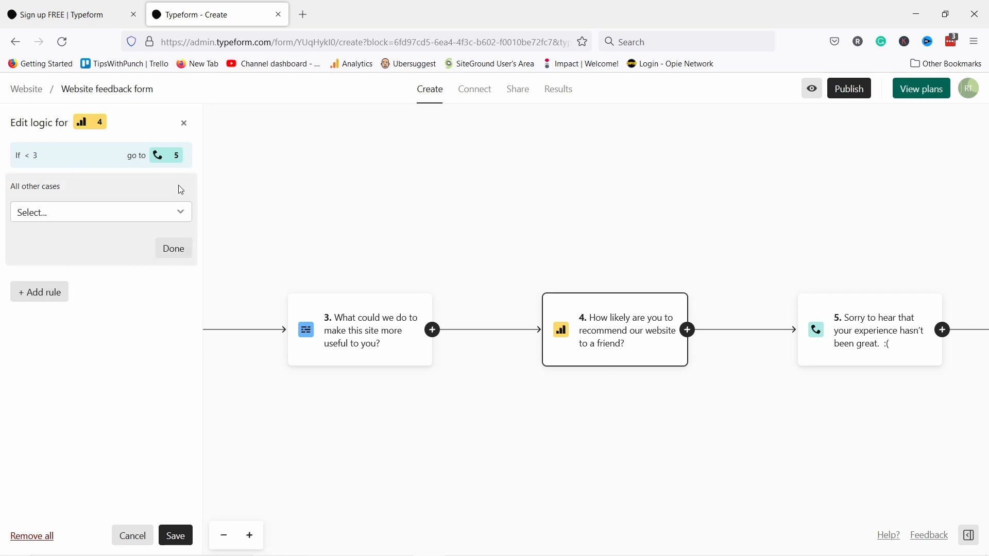
left_click(71, 213)
scroll(124, 315, "down", 3)
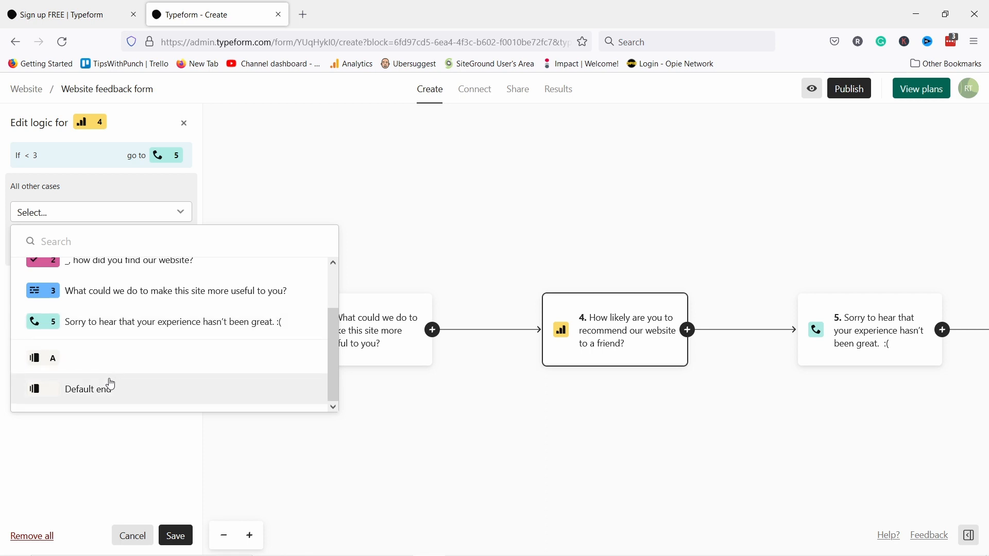
left_click(60, 367)
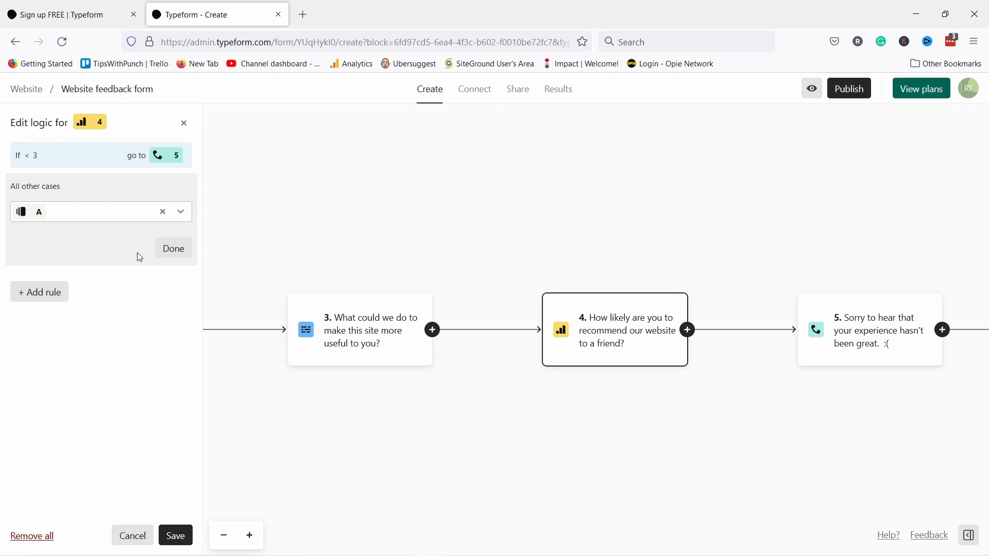
left_click(176, 536)
left_click_drag(488, 441, 286, 428)
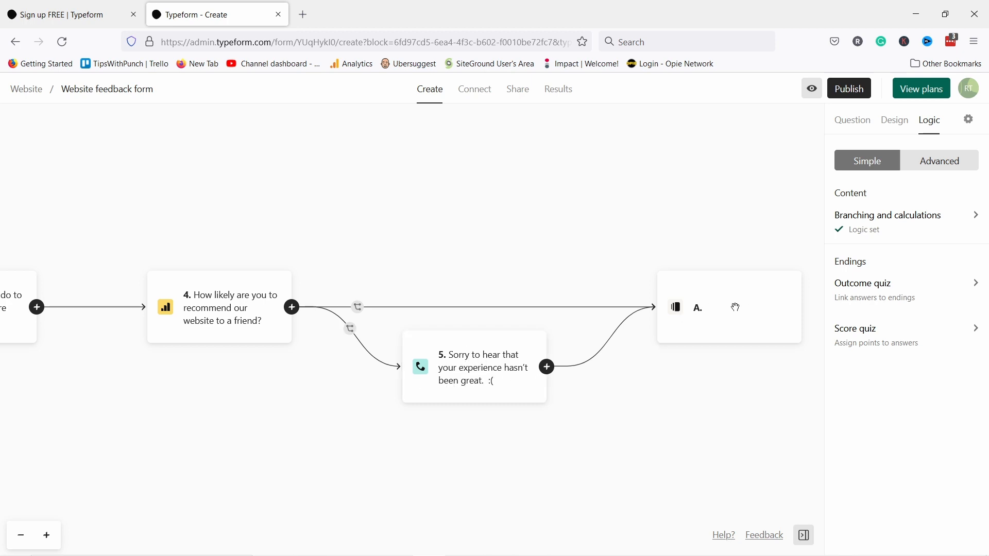
left_click_drag(732, 412, 625, 399)
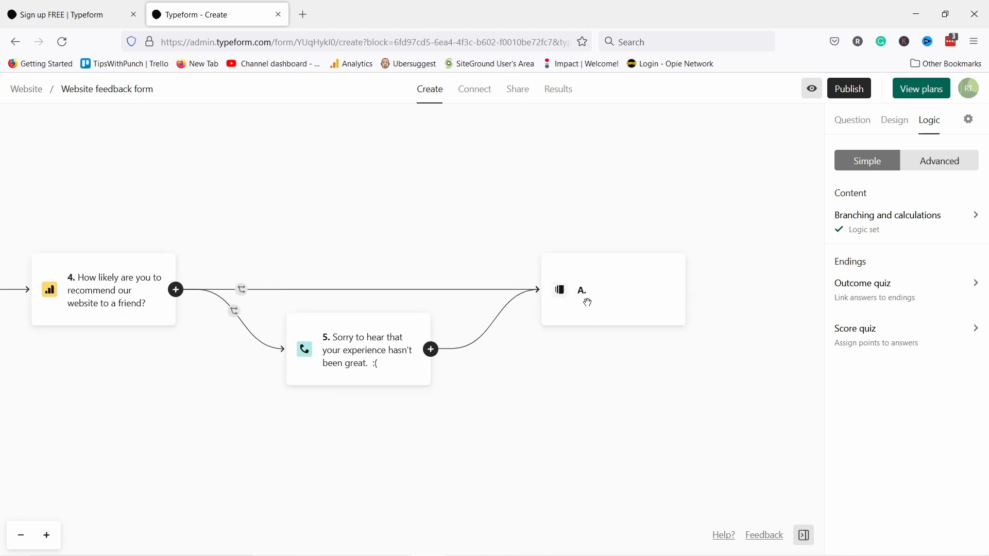
left_click_drag(620, 351, 627, 386)
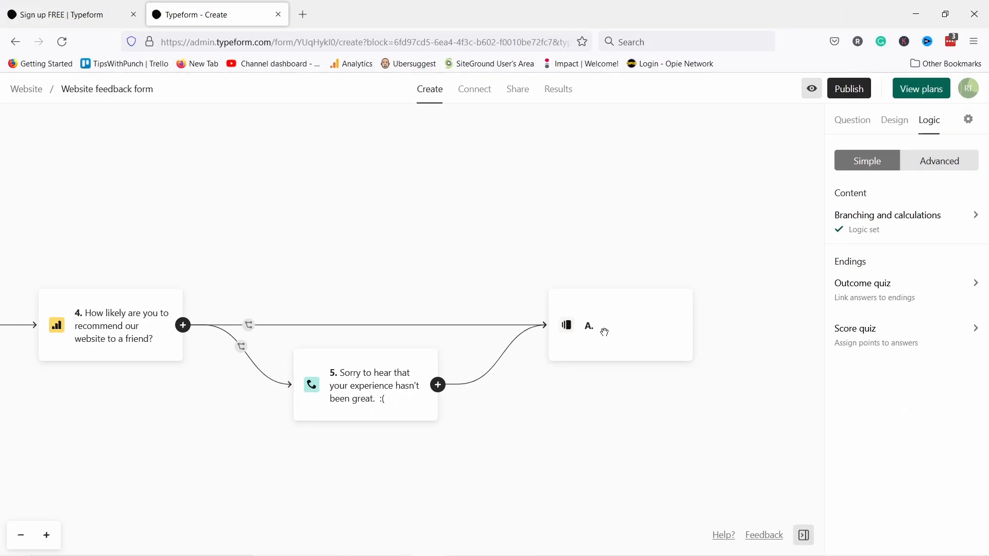
left_click(813, 91)
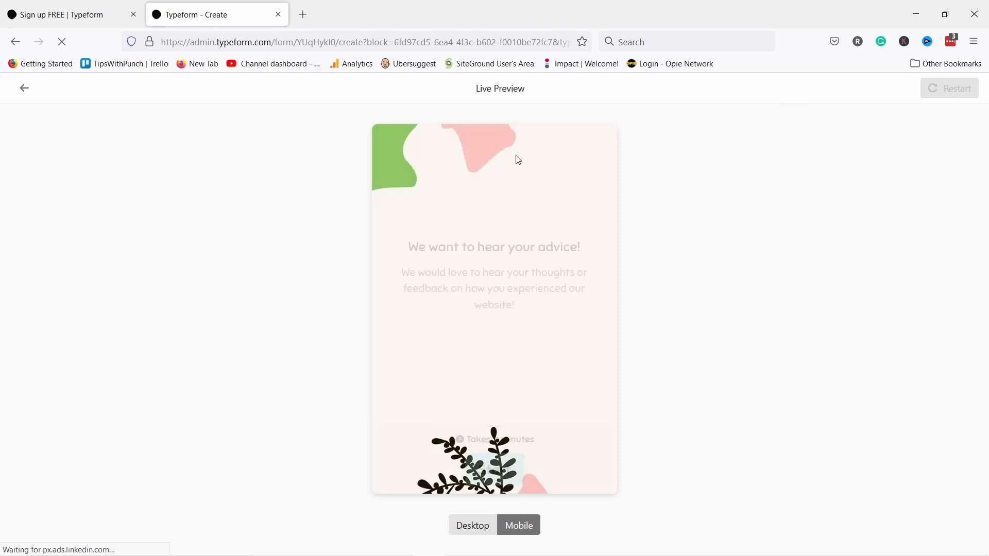
left_click(479, 524)
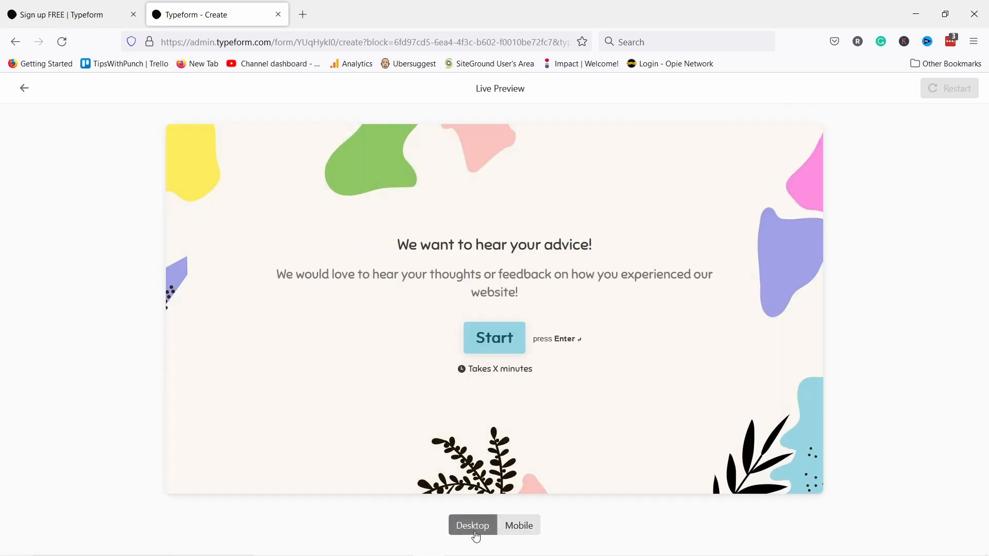
left_click(480, 343)
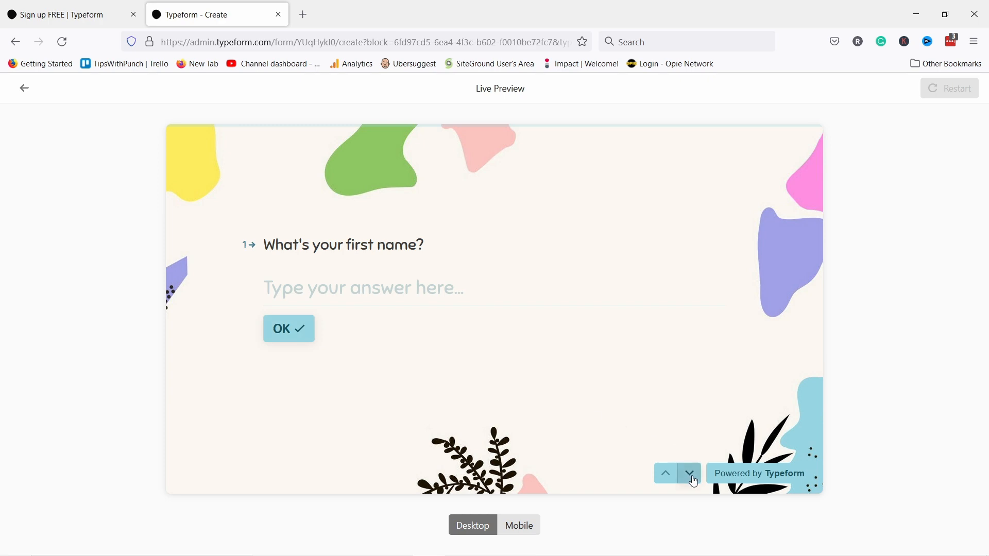
left_click(691, 475)
left_click(692, 475)
left_click(691, 475)
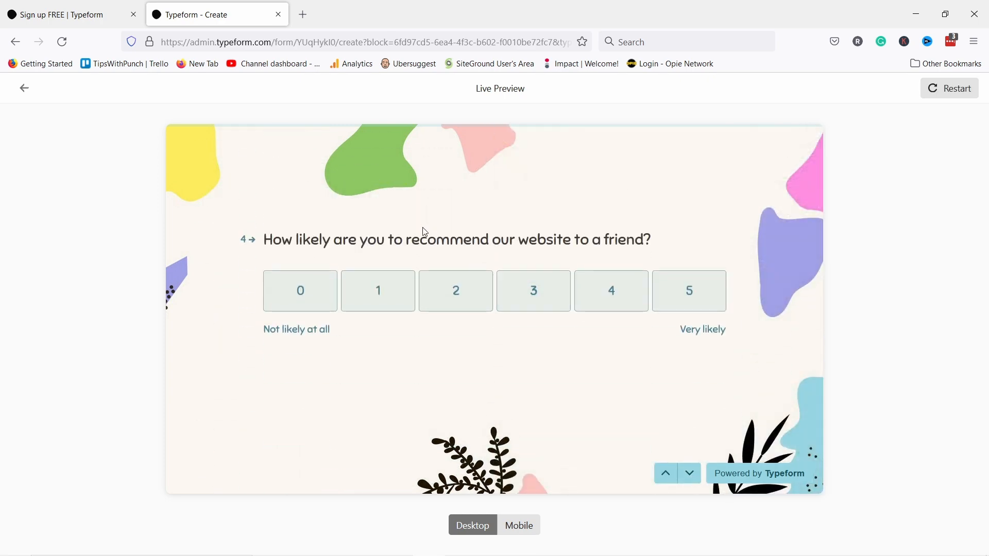
left_click(440, 296)
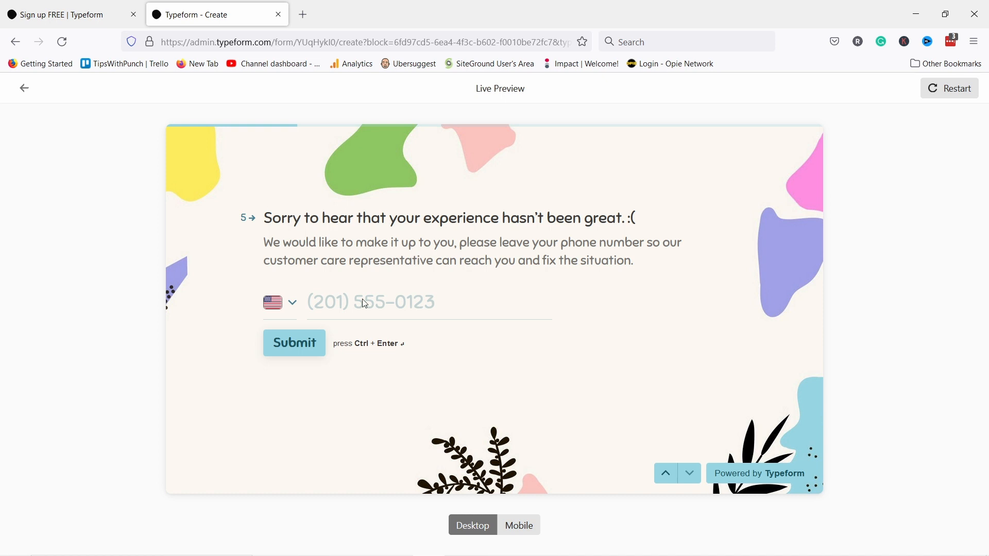
left_click(665, 474)
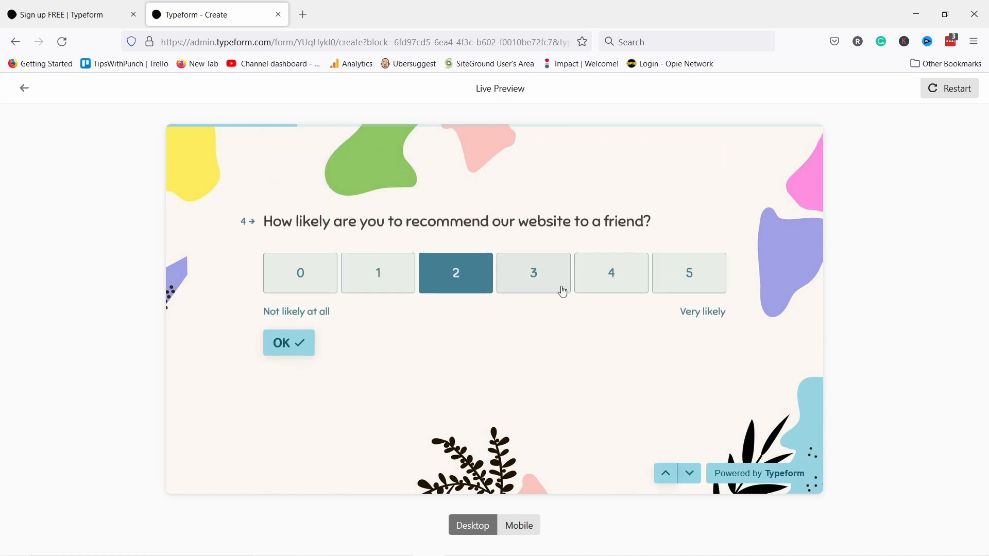
left_click(694, 276)
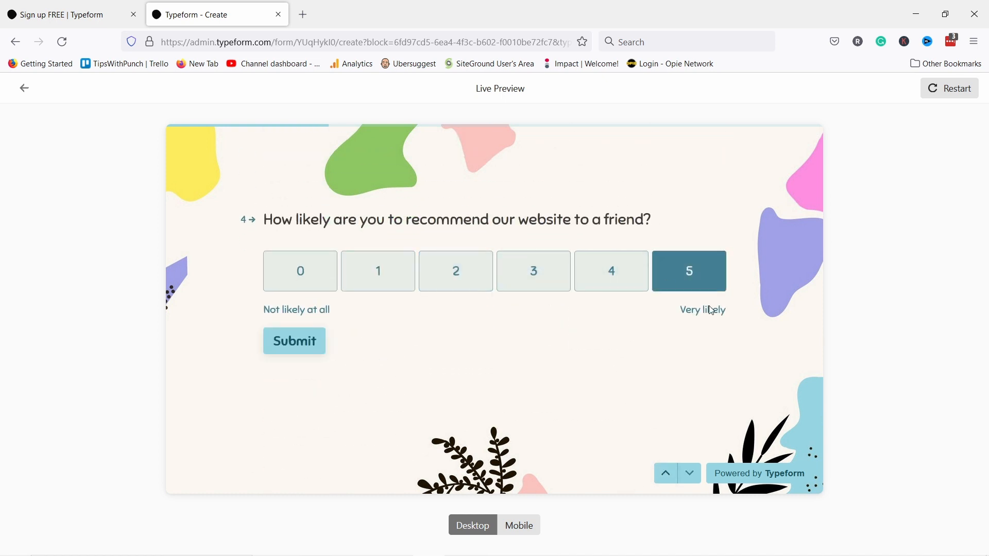
left_click(316, 342)
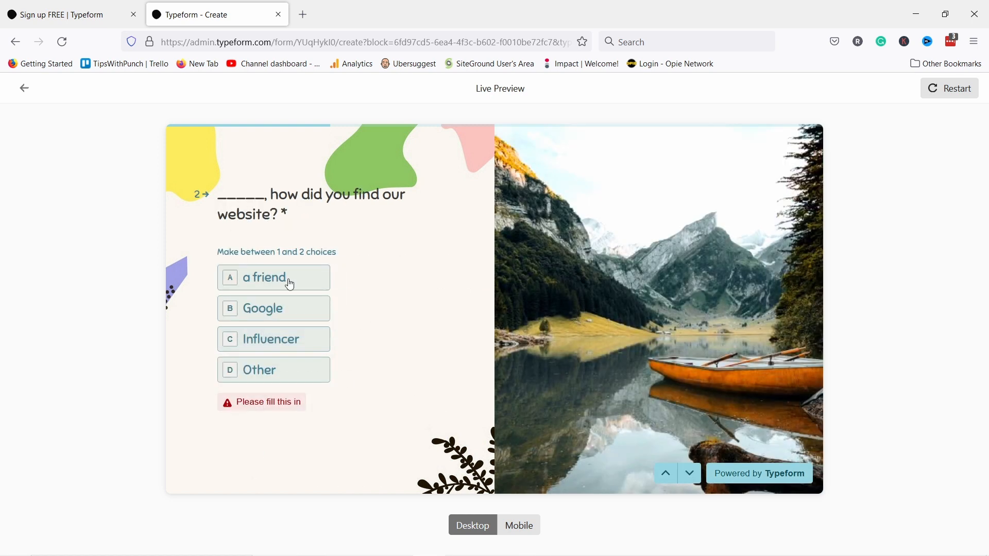
left_click(291, 314)
left_click(261, 407)
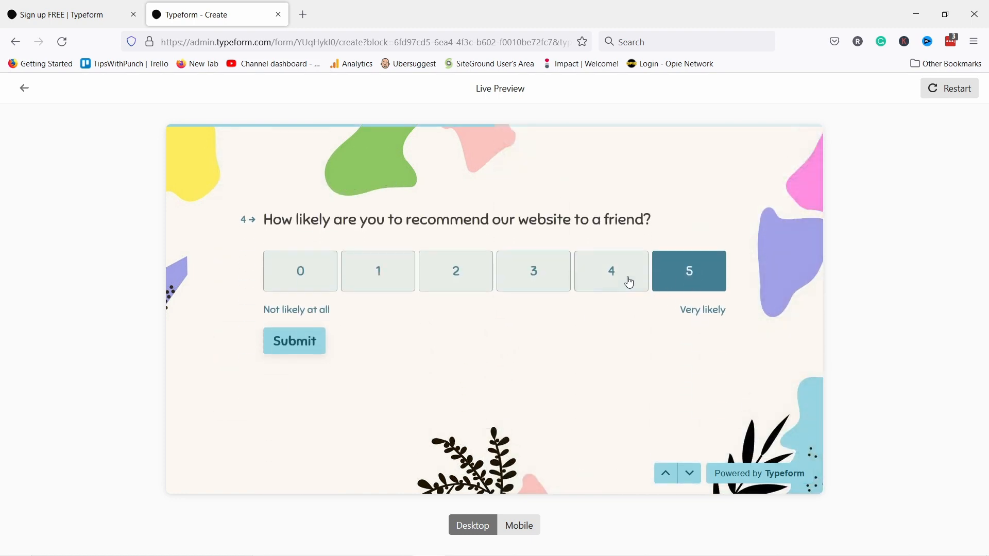
left_click(695, 279)
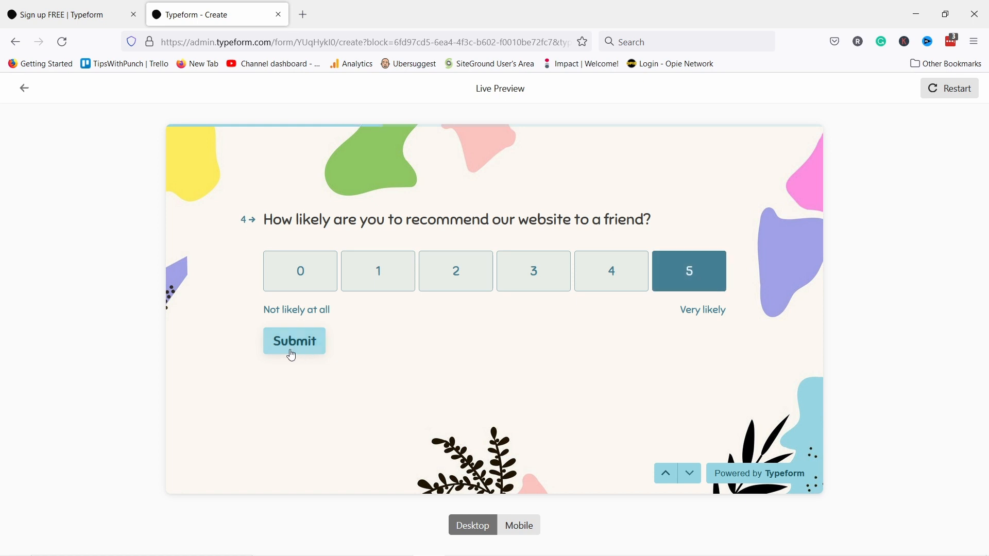
left_click(291, 356)
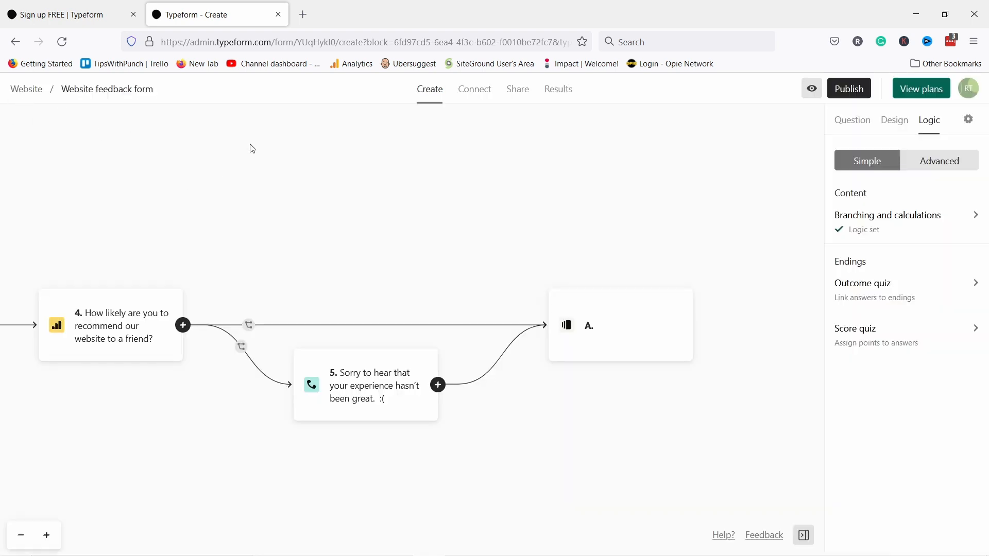
- Add an End Screen, delete the extra ending B, and title ending A 'Thanks for your feedback!'
left_click(872, 120)
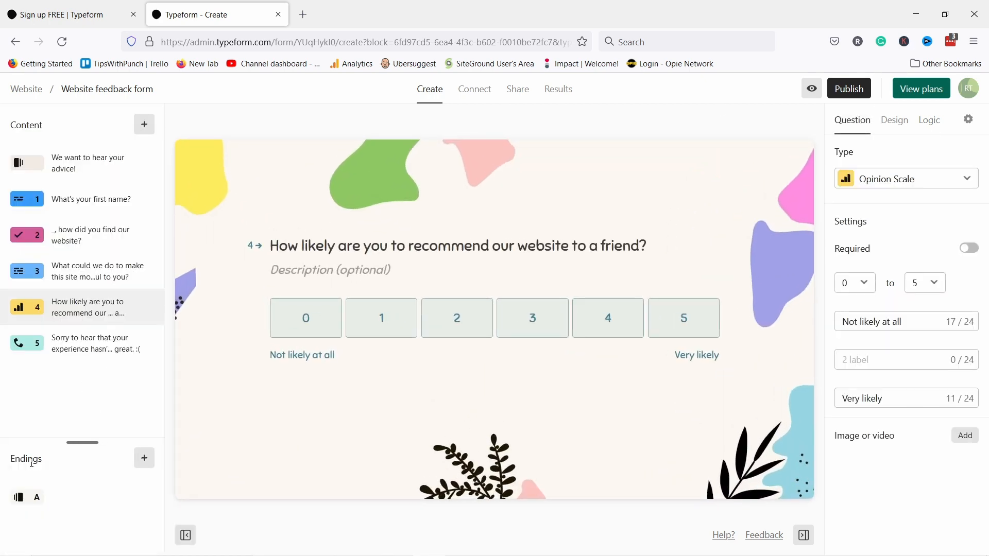
left_click(144, 458)
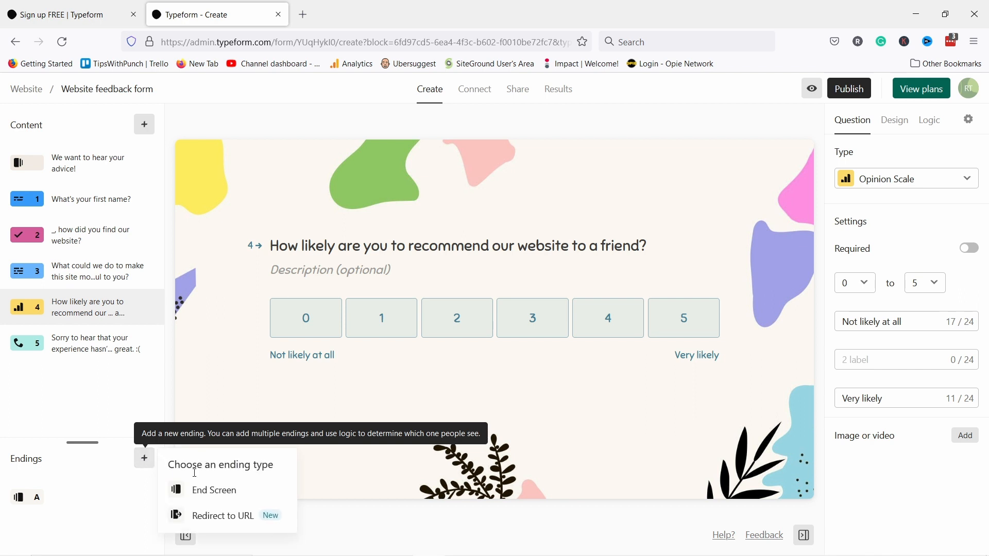
left_click(217, 490)
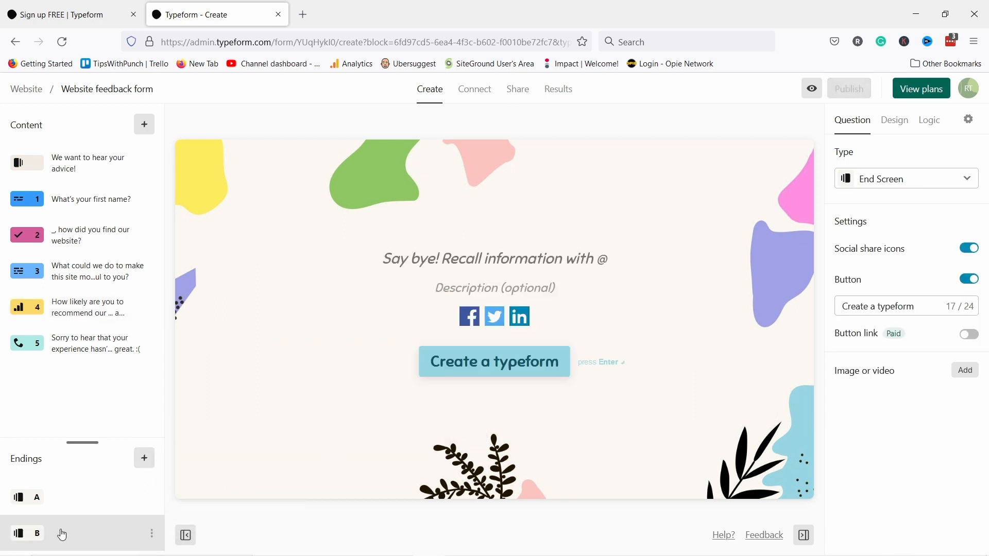
left_click(152, 536)
left_click(178, 510)
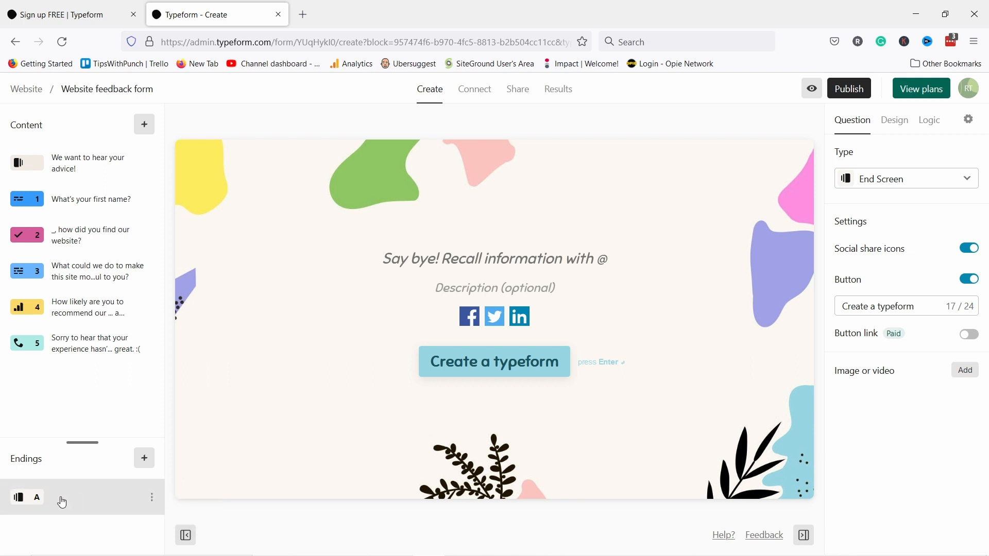
left_click(432, 258)
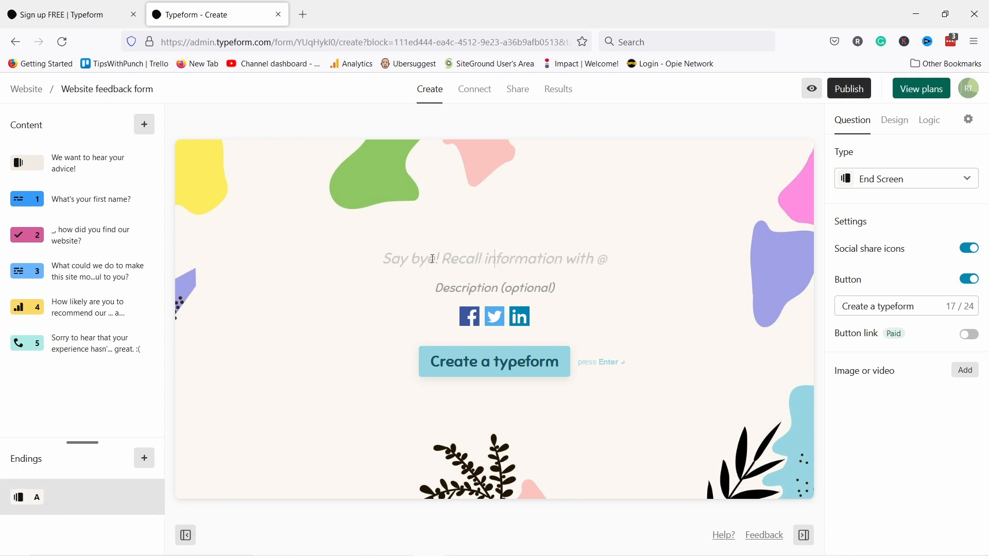
type("Thanks for your feedback!")
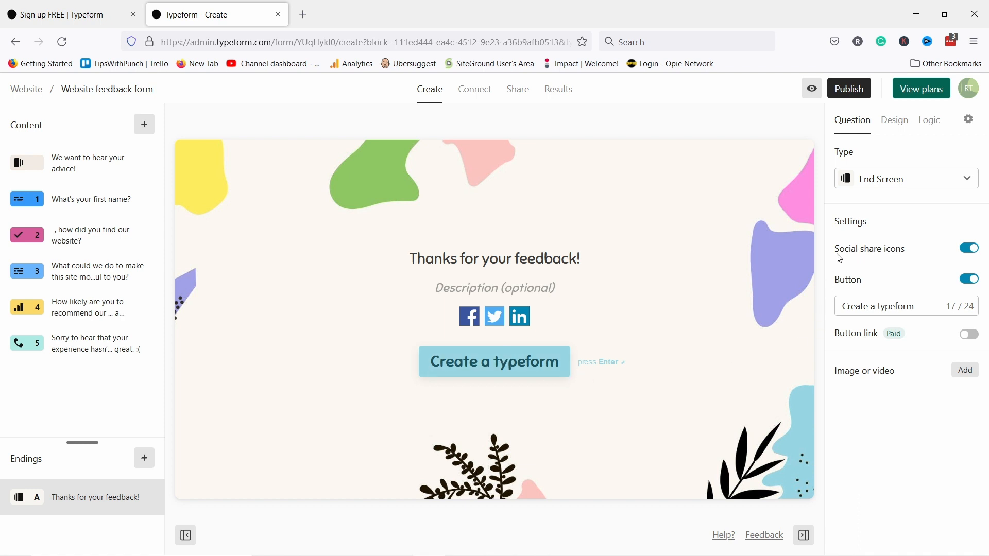
left_click(970, 249)
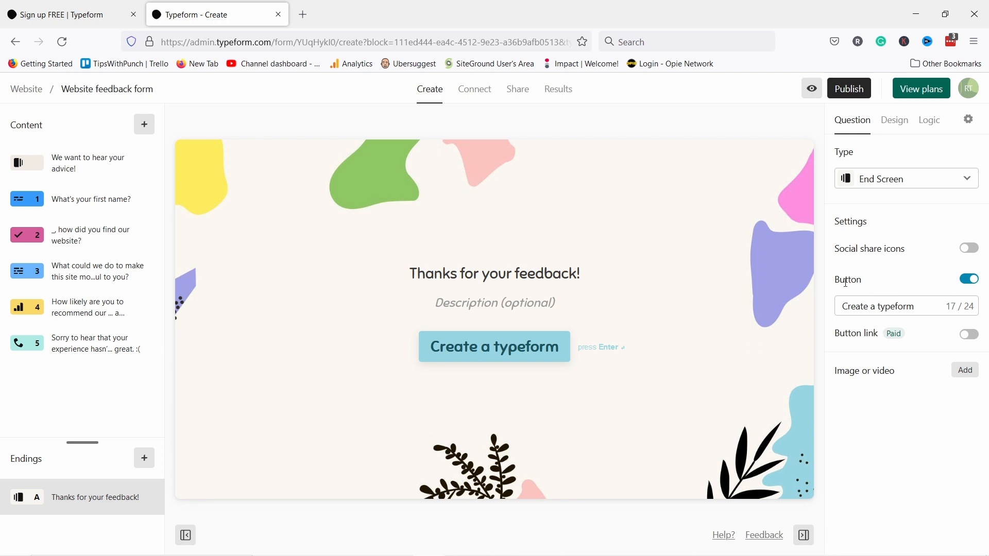
left_click(971, 249)
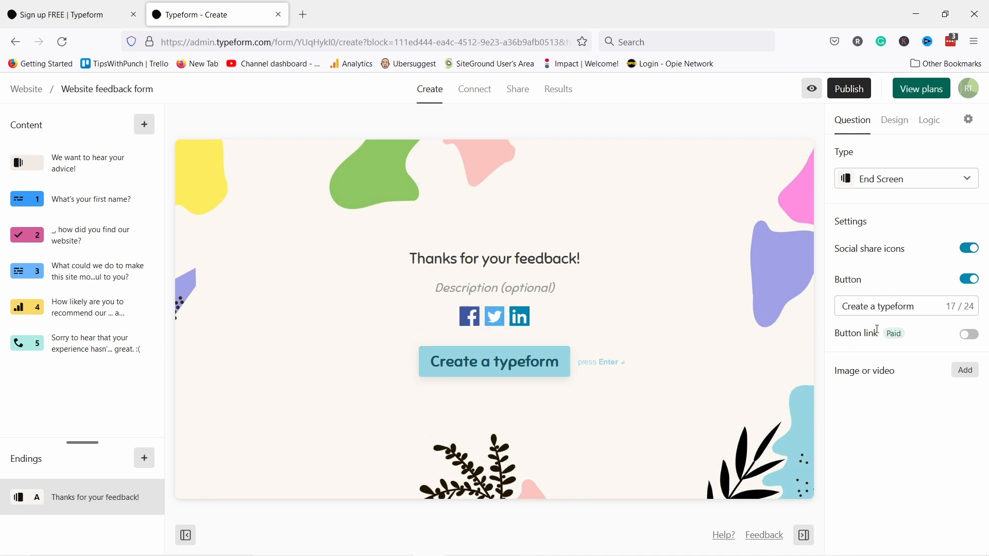
left_click(968, 335)
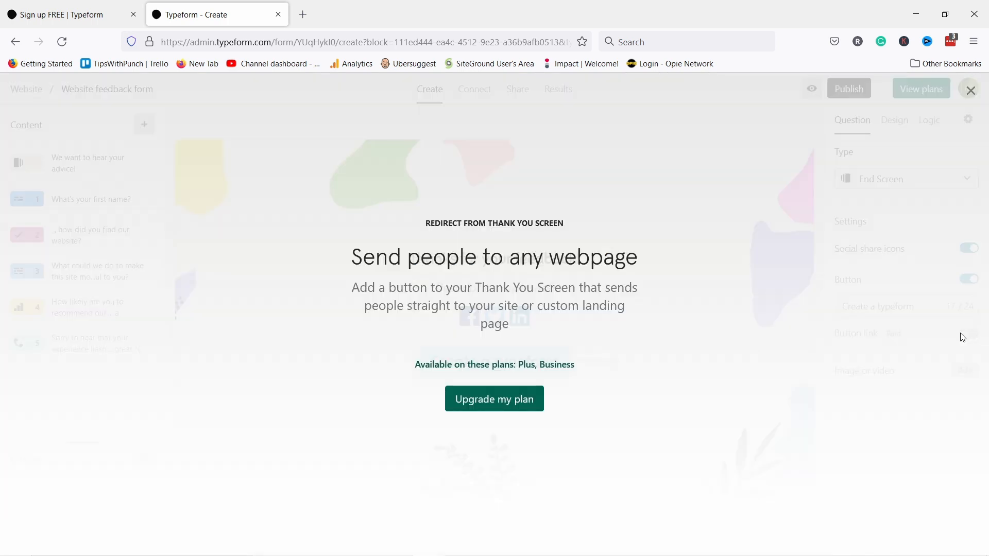
left_click(972, 91)
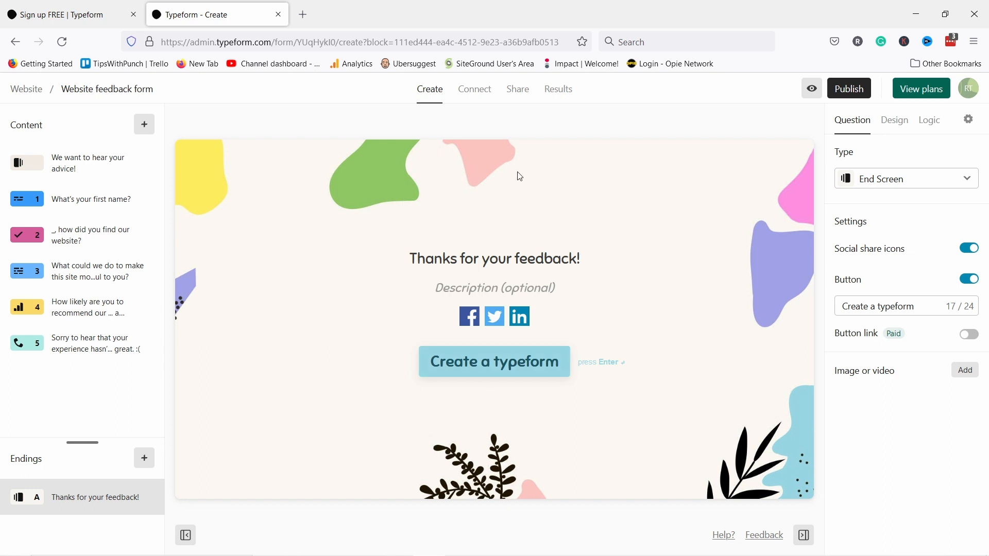
- Publish the form, copy its public link, and load it in a new browser tab
left_click(849, 87)
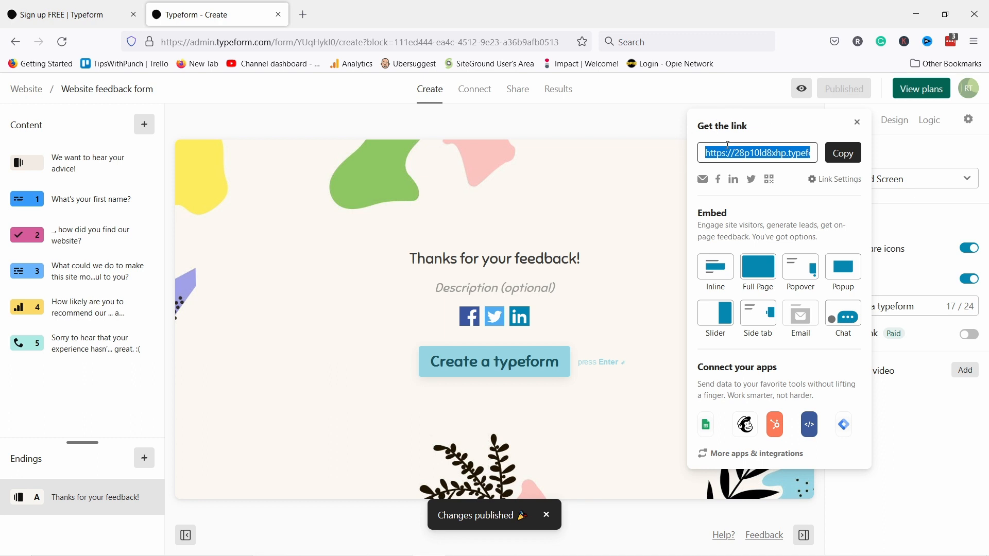
left_click(843, 153)
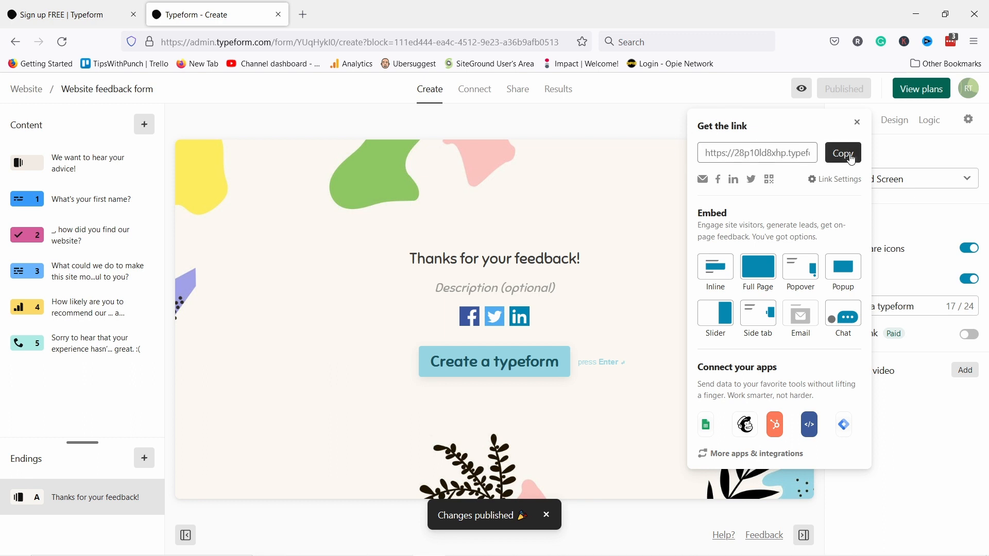
left_click(311, 22)
key("ctrl+v")
key("Return")
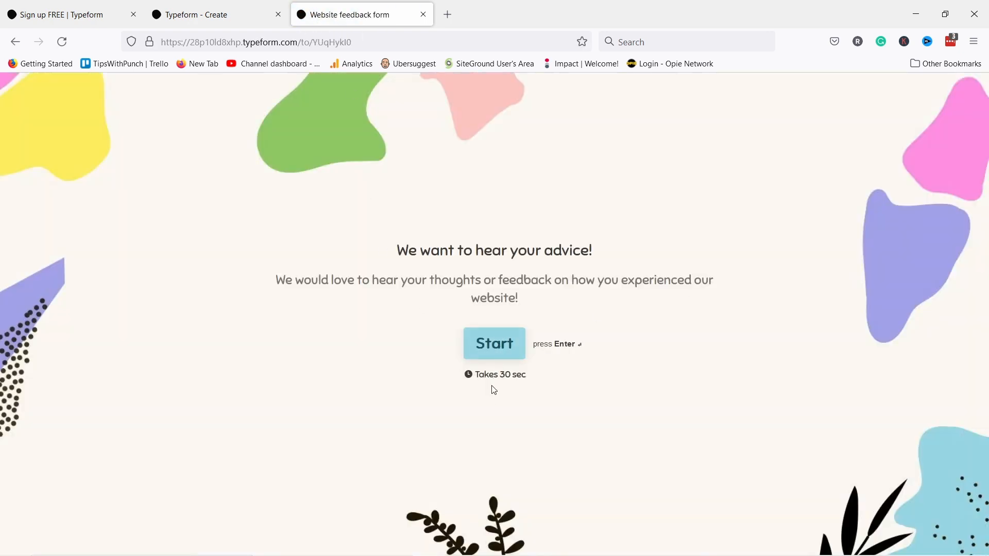
- Enter a test first name and choose Google as how the site was found
left_click(499, 345)
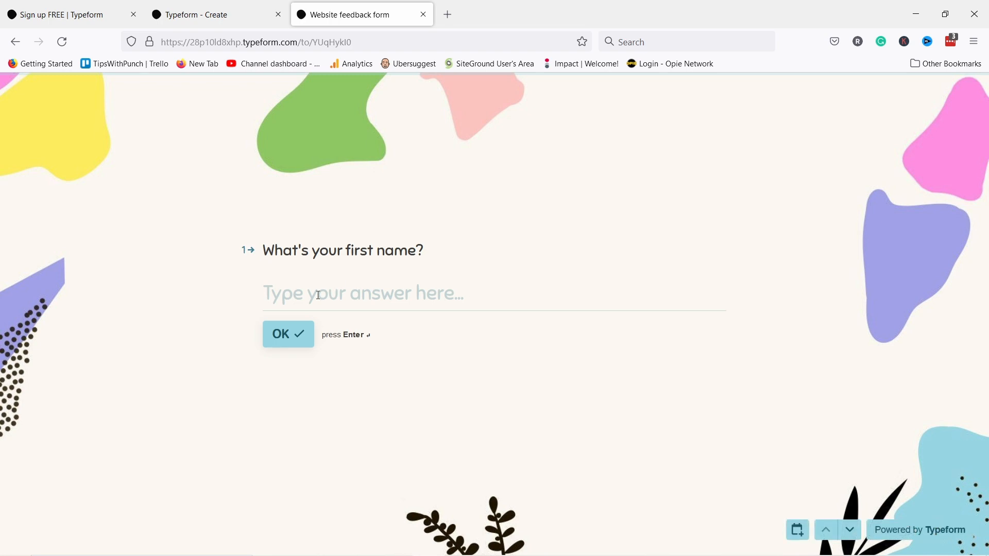
type("Robert")
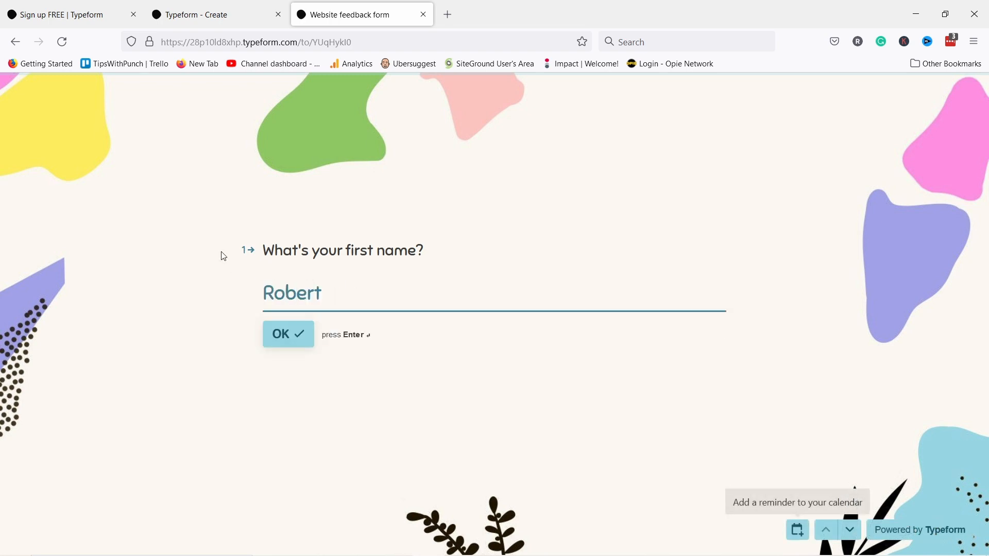
left_click(295, 335)
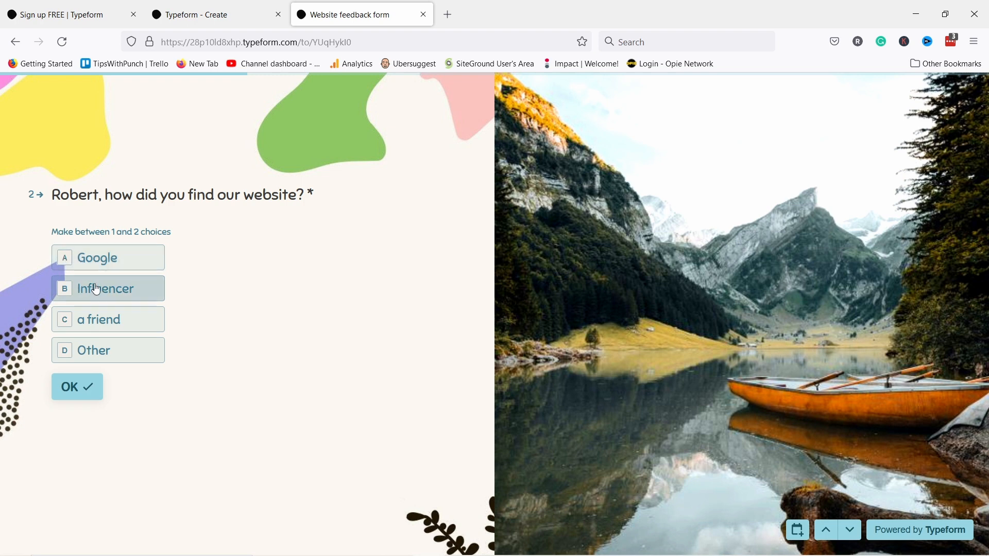
left_click(116, 267)
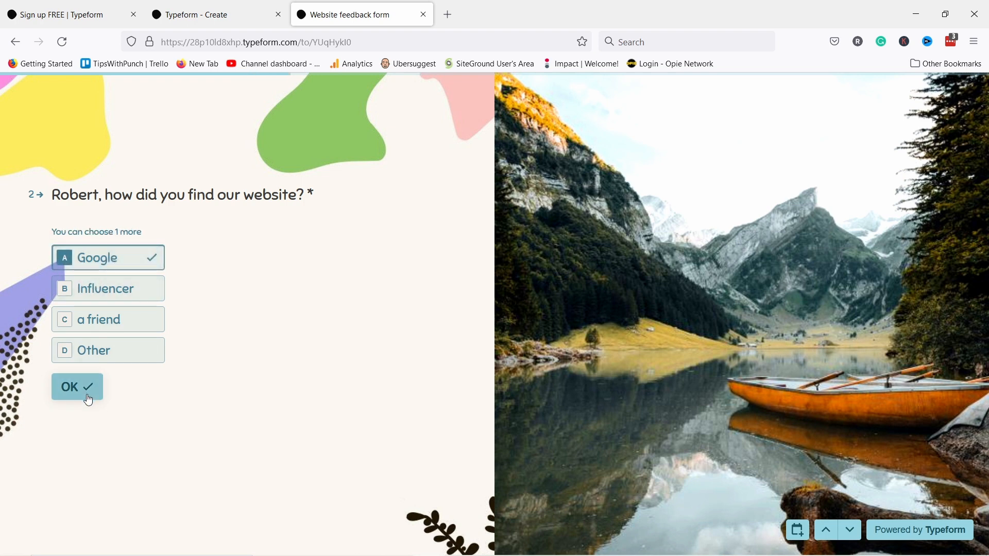
left_click(86, 396)
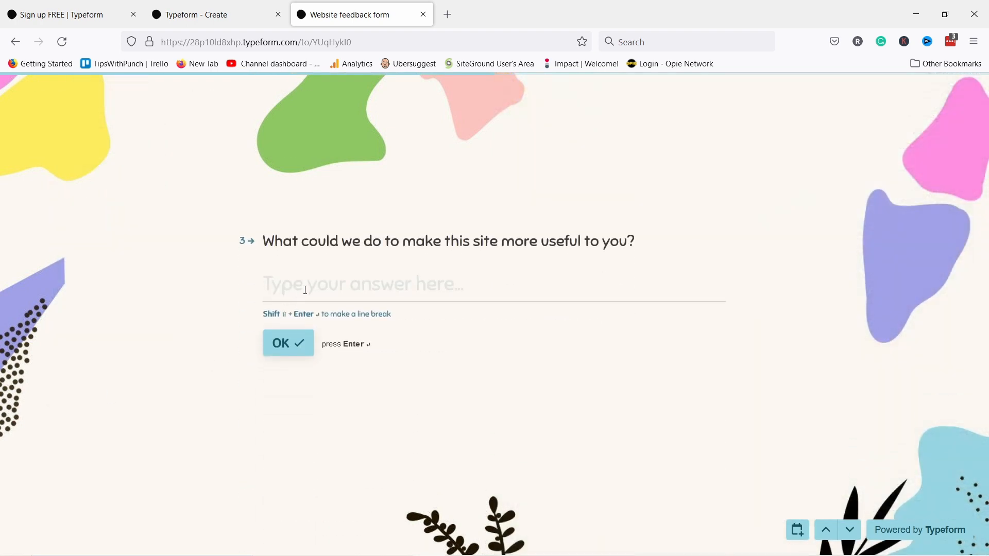
- Answer 'blabla' for improvements, rate recommendation 2, enter a test phone number and submit
left_click(305, 289)
type("blabla")
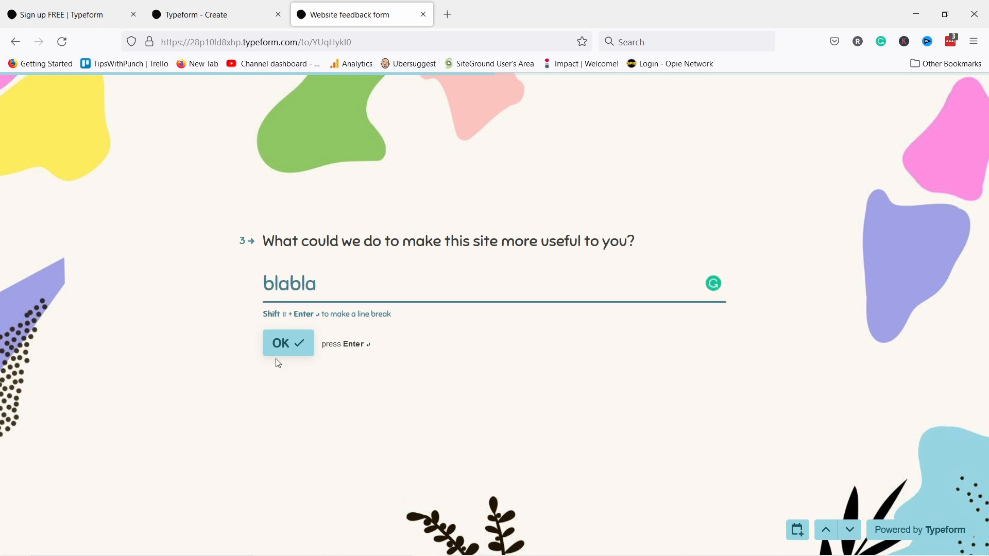
left_click(304, 345)
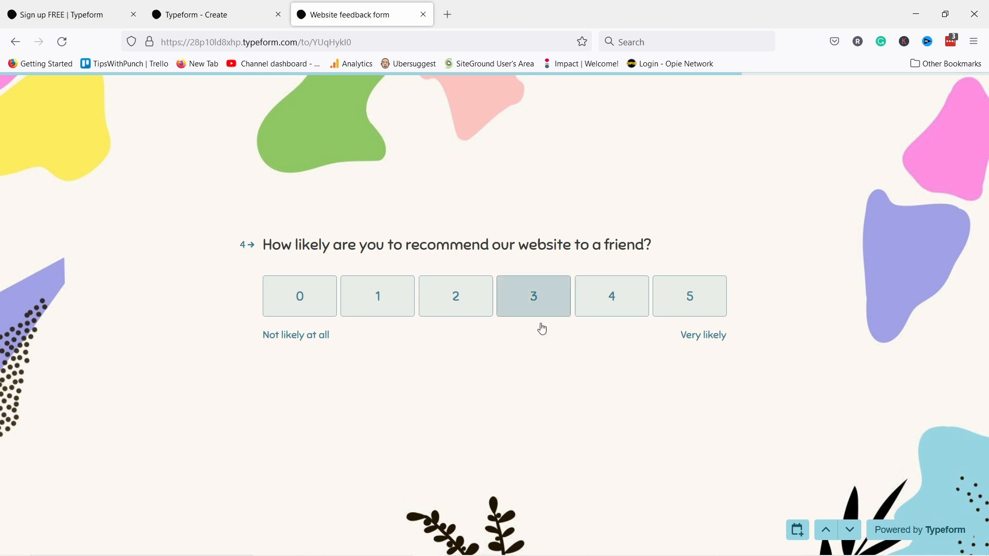
left_click(462, 299)
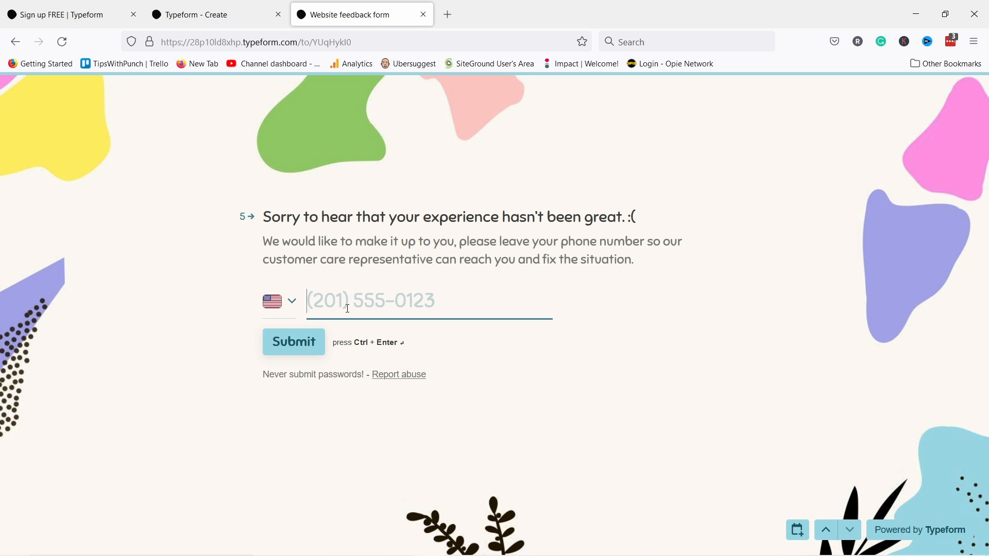
type("2015551234")
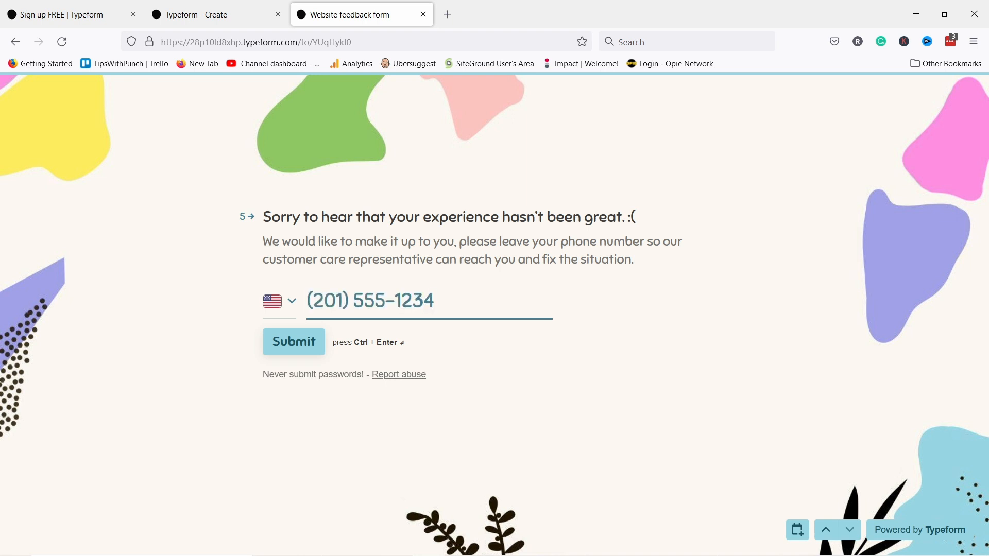
left_click(285, 349)
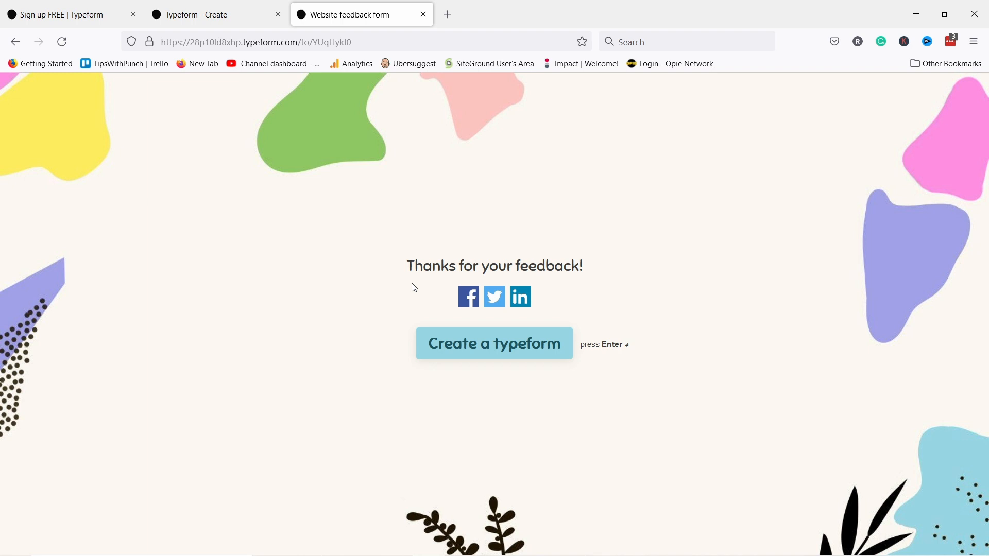
- Close the live form tab and link panel, browse the Connect integrations, then go to Share
left_click(423, 15)
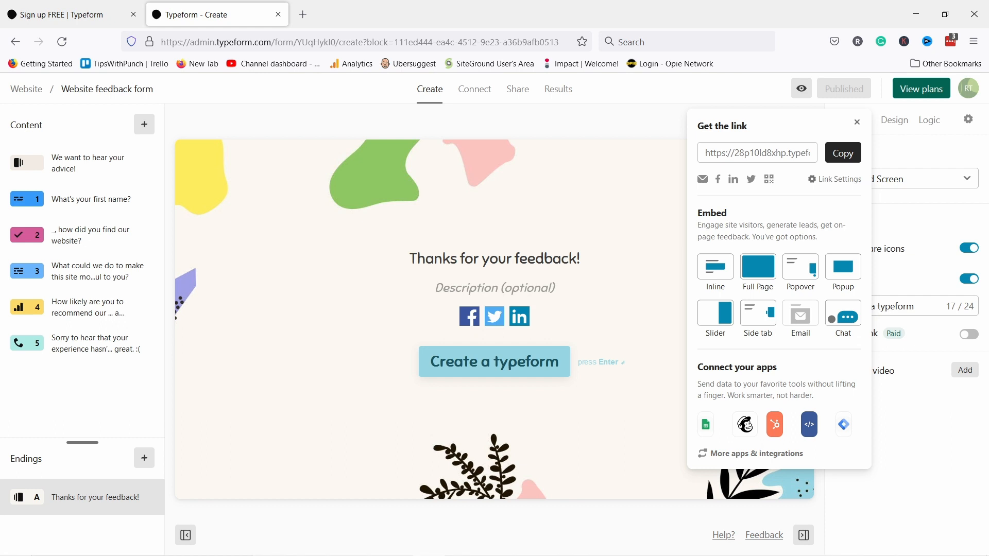
left_click(517, 115)
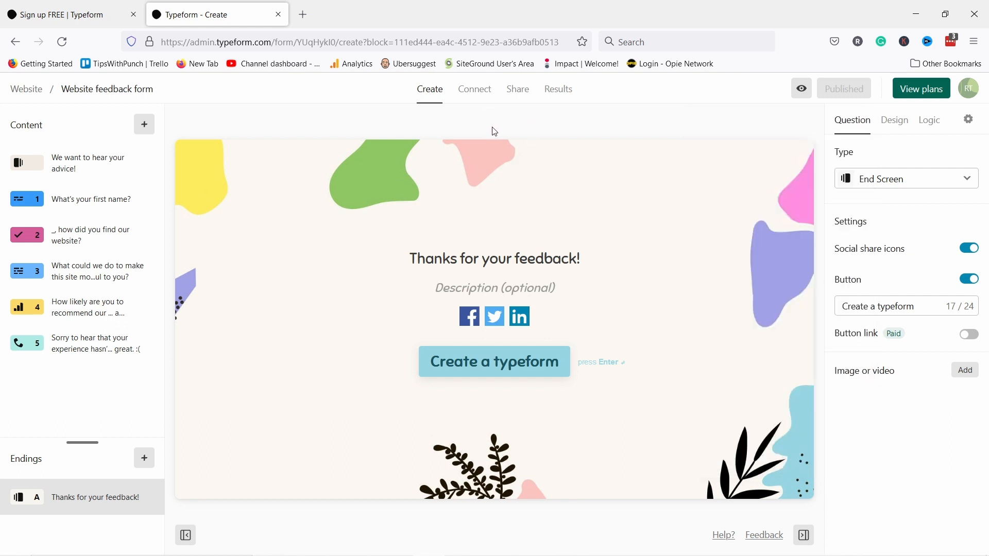
left_click(474, 91)
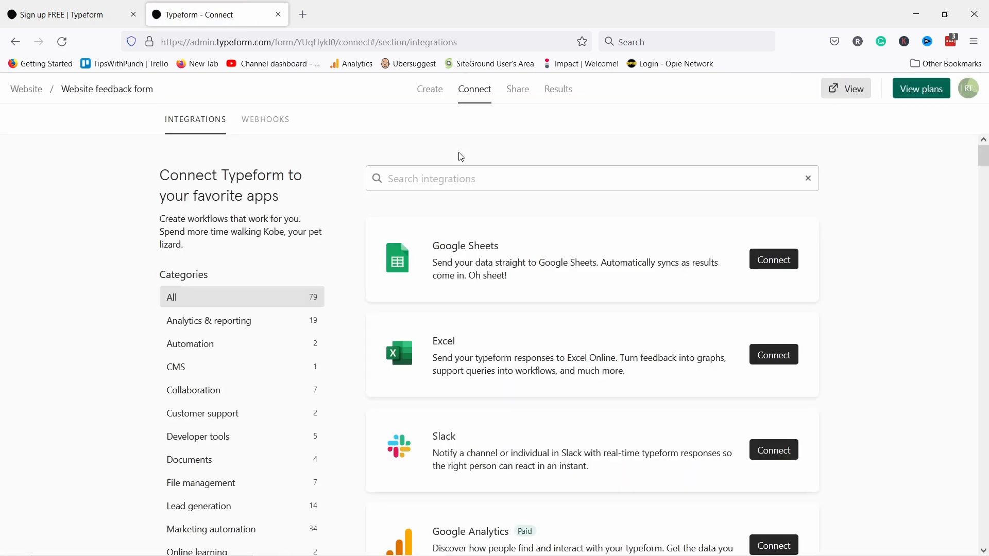
scroll(459, 380, "down", 7)
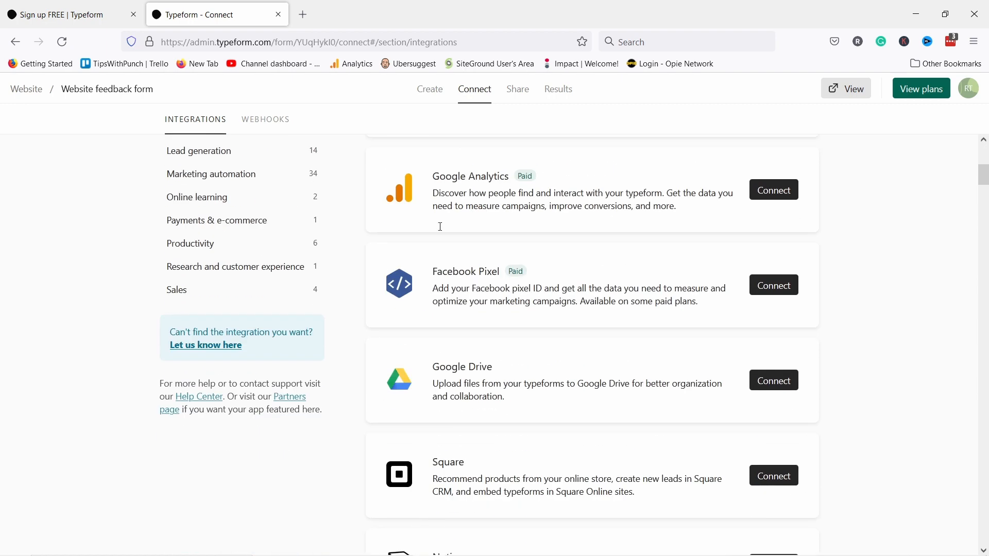
scroll(391, 230, "down", 5)
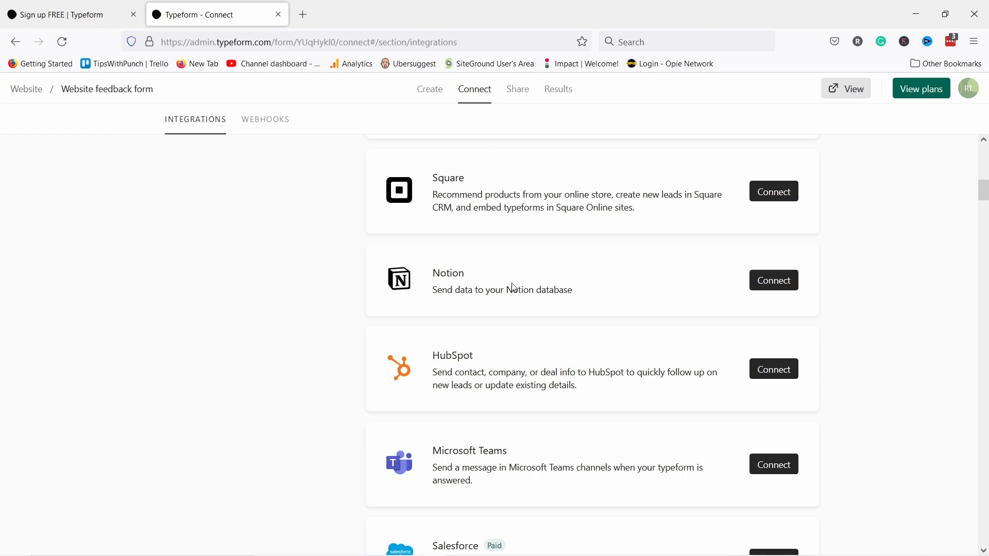
scroll(439, 374, "up", 10)
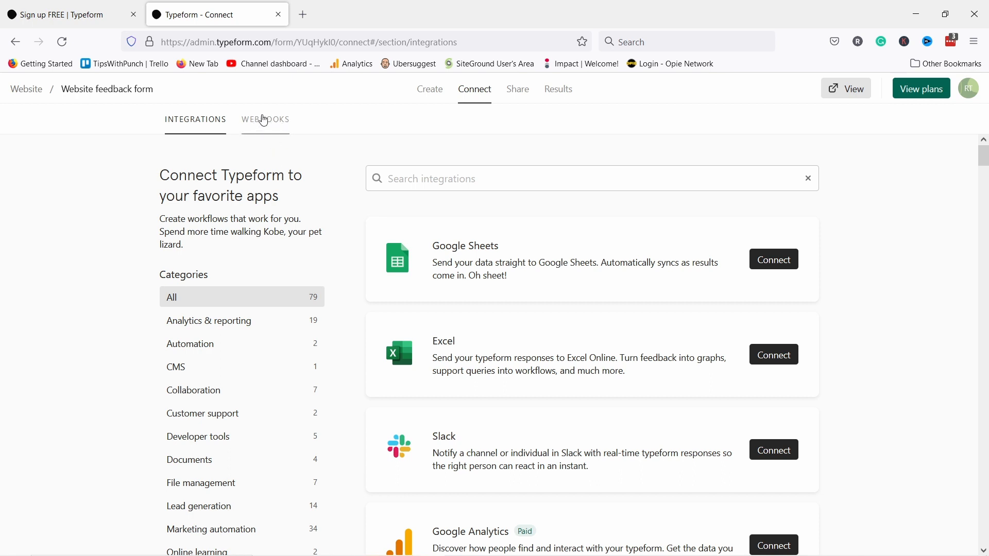
left_click(518, 90)
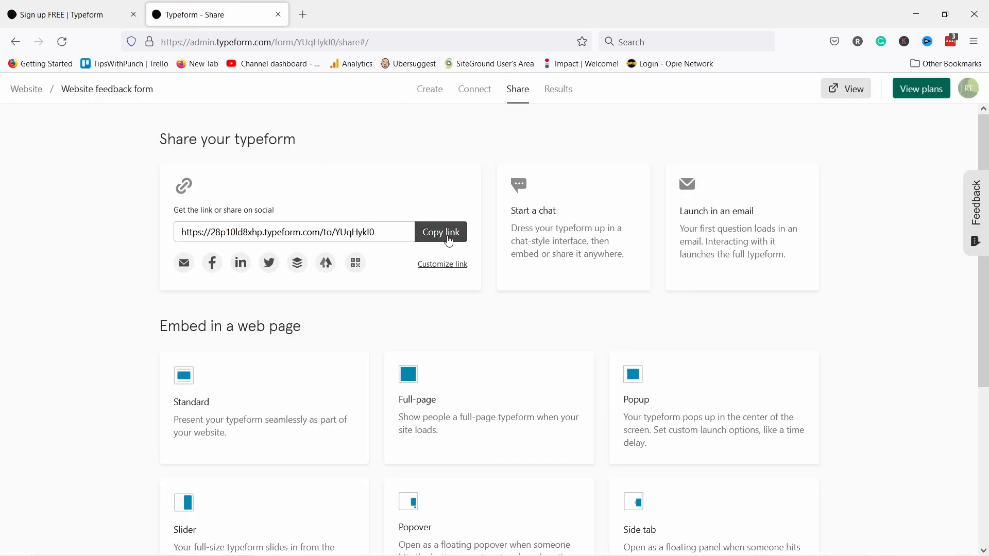
- Copy the public link, review the Popup embed's advanced options, then open the Standard embed
left_click(427, 232)
scroll(469, 203, "down", 3)
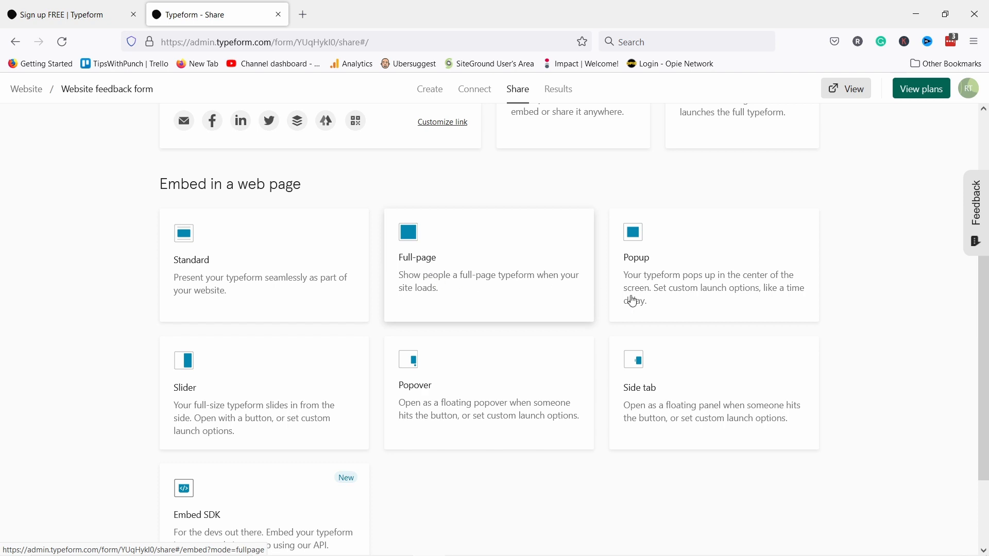
left_click(648, 279)
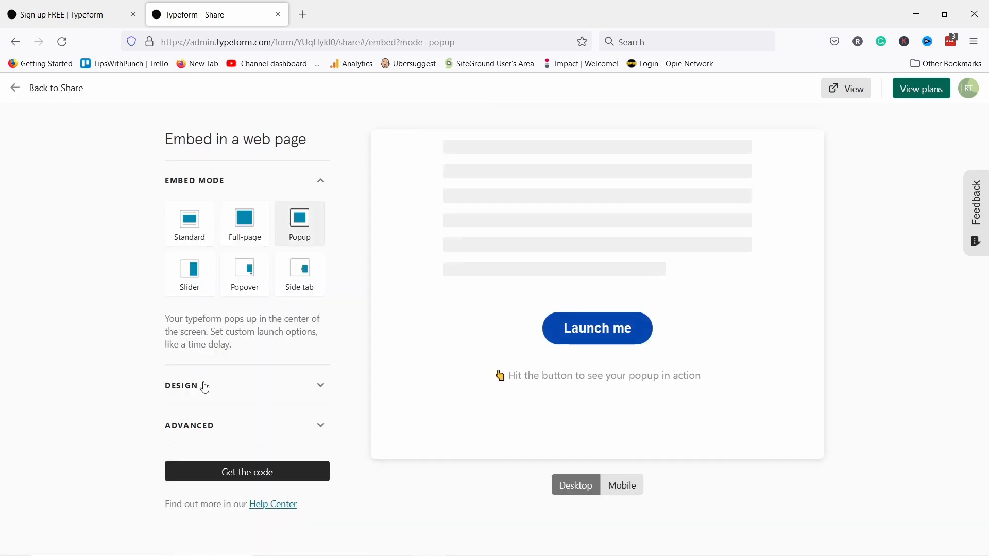
left_click(222, 425)
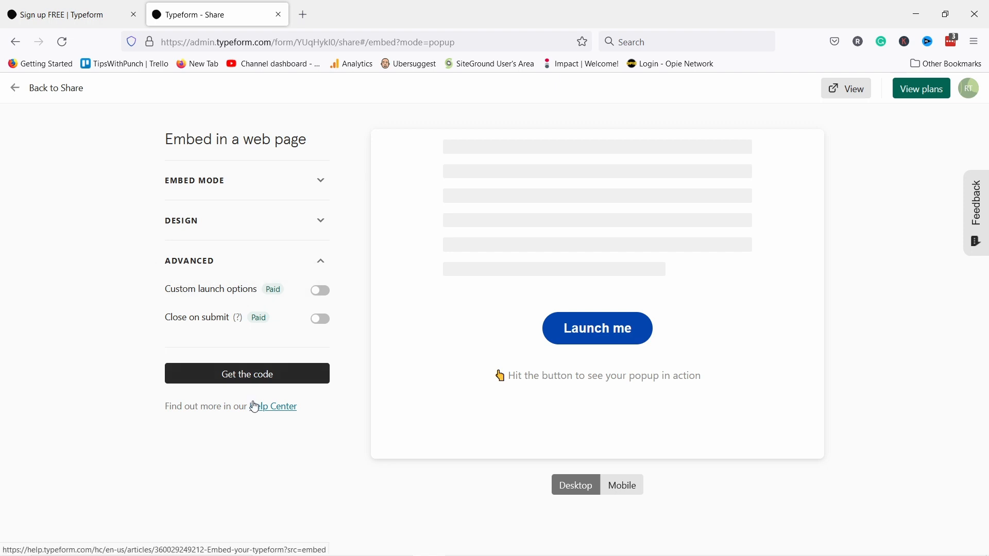
left_click(22, 93)
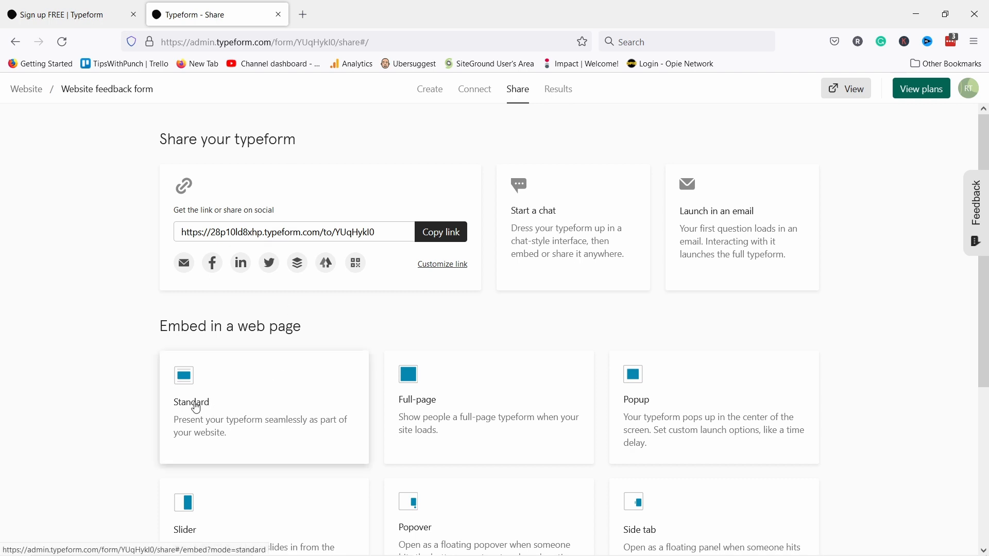
left_click(202, 407)
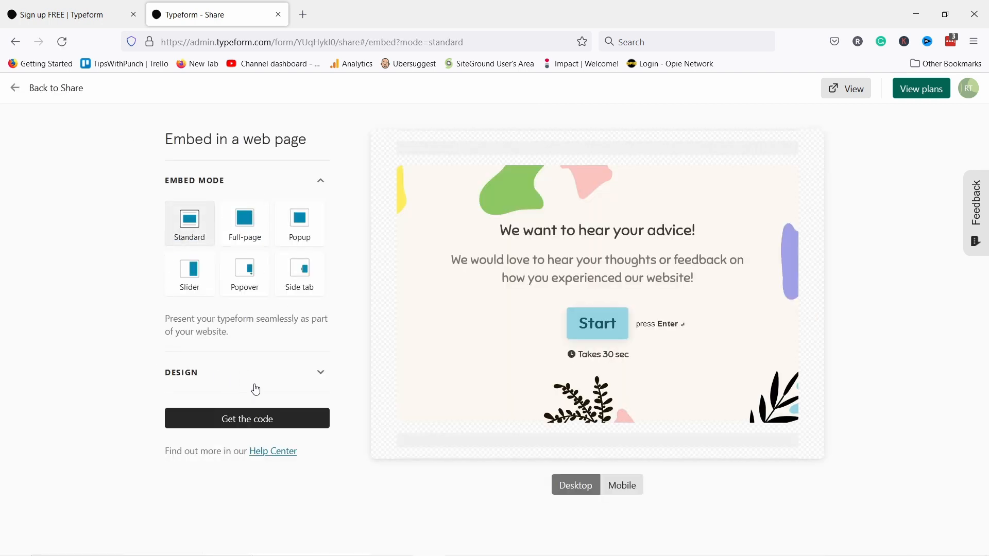
- Reveal the Standard embed code and copy it
left_click(232, 418)
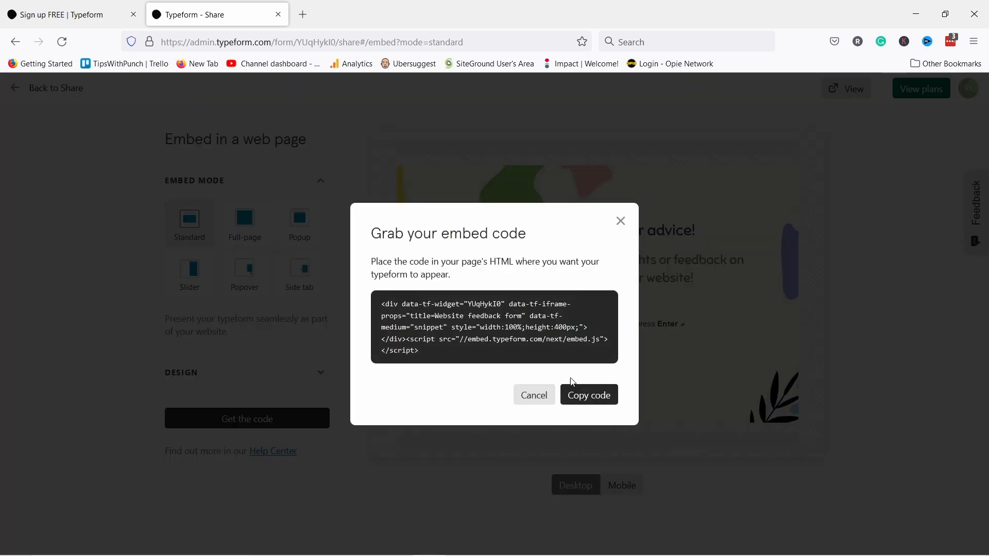
left_click(588, 397)
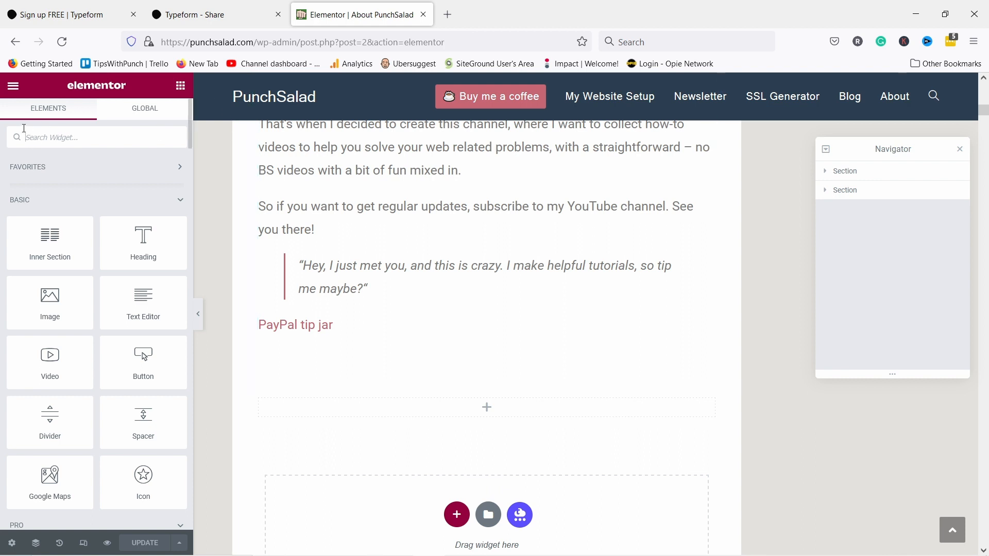
- Add an HTML widget holding the Typeform embed code below the PayPal tip jar and update the page
type("html")
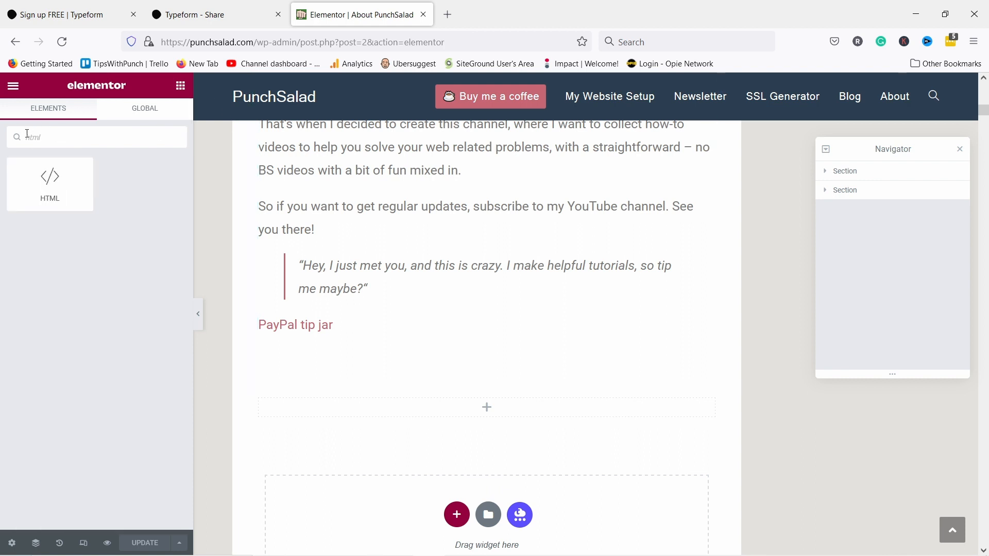
left_click_drag(66, 186, 404, 378)
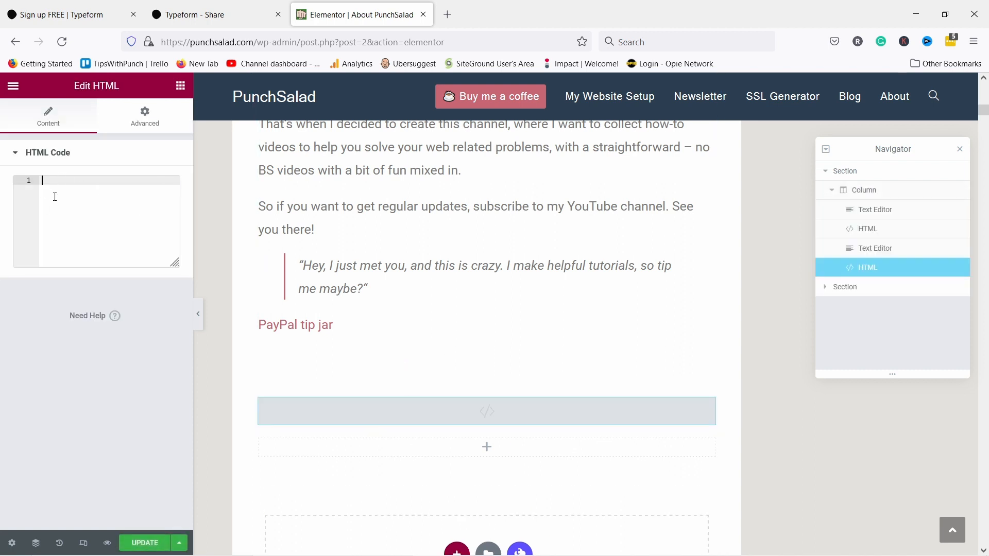
key("ctrl+v")
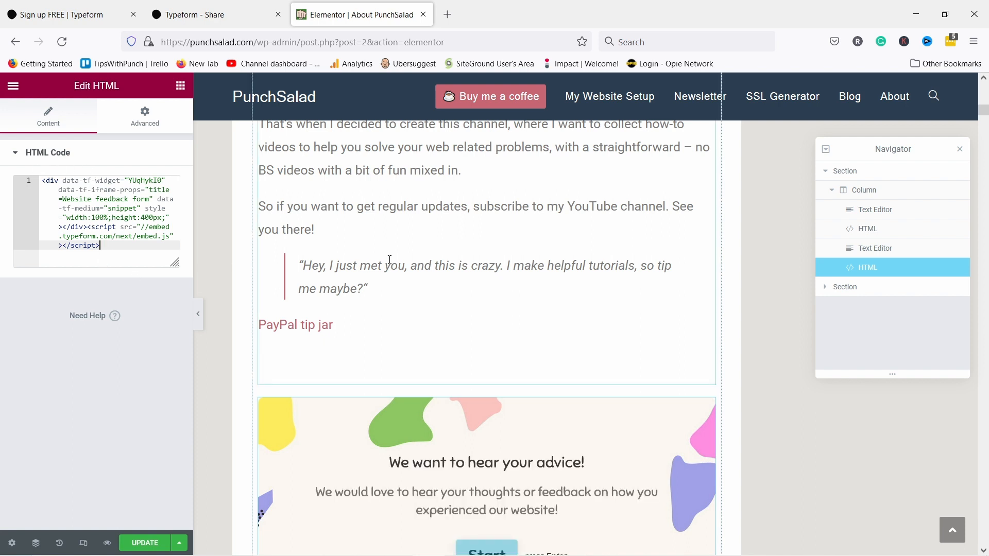
scroll(391, 280, "down", 4)
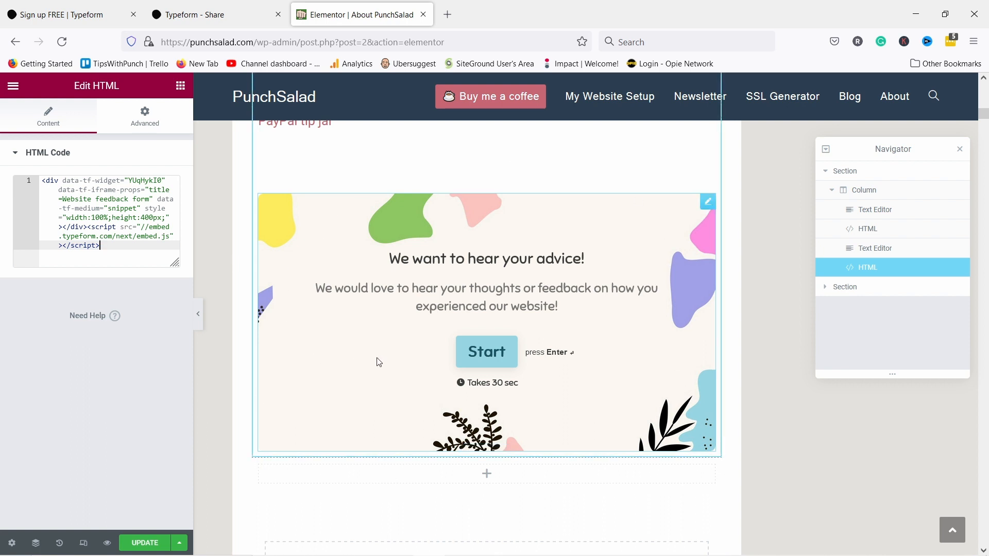
left_click(125, 547)
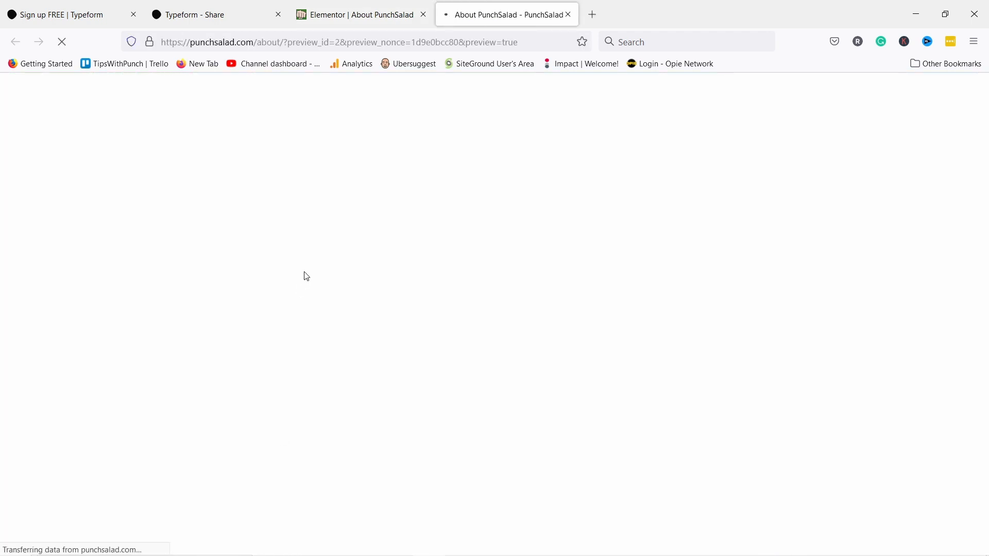
- Answer the embedded form's first-name question through to the thank-you screen, then return to the Typeform Share tab
scroll(432, 241, "down", 10)
scroll(399, 232, "down", 10)
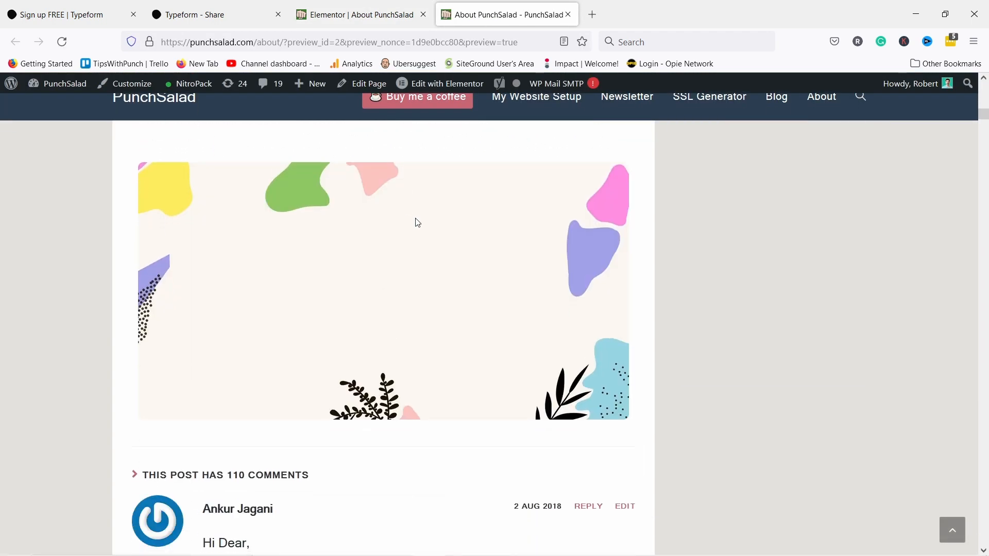
left_click(379, 317)
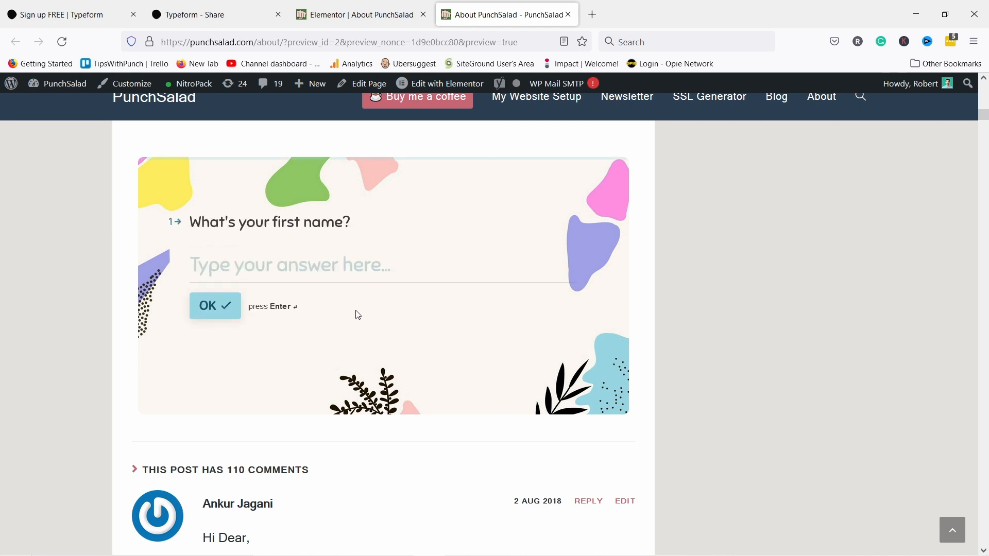
left_click(215, 278)
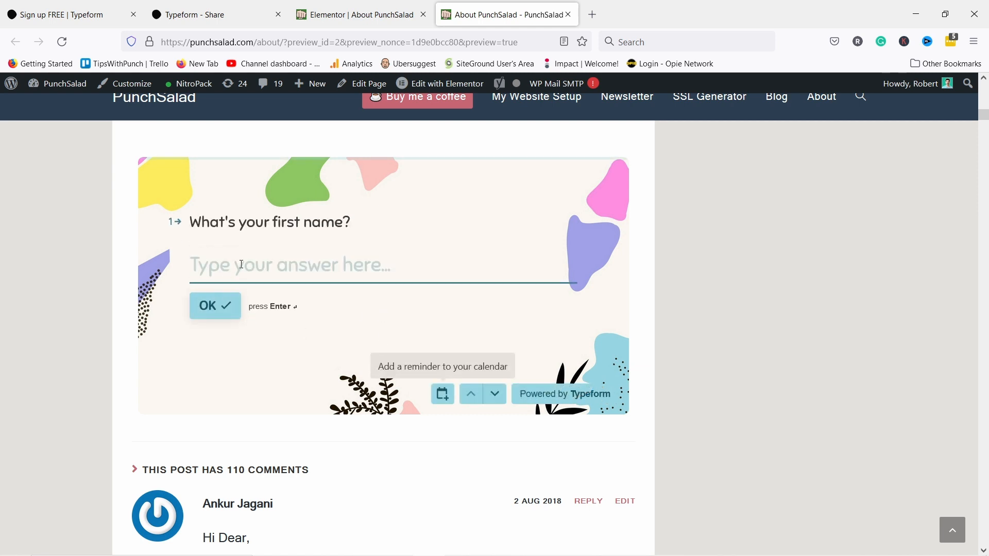
type("Bob")
left_click(215, 307)
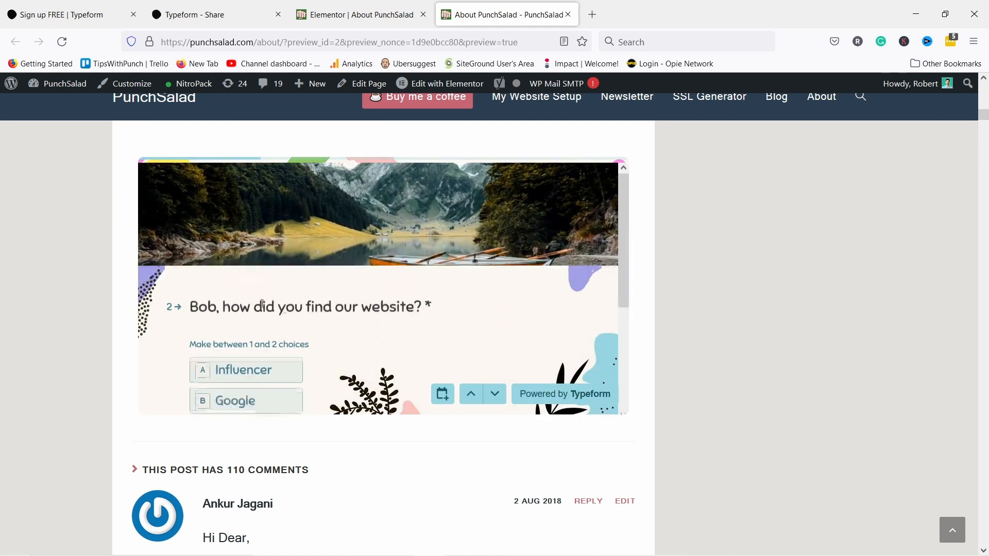
left_click(202, 19)
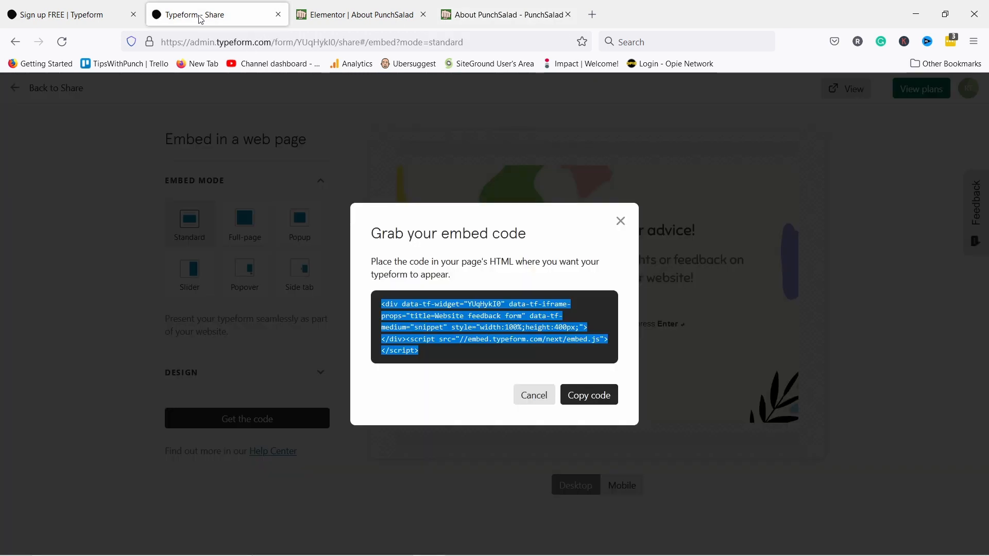
- Leave the embed dialog and review Results insights: 3 views, 2 starts, 2 submissions, 100% completion
left_click(620, 222)
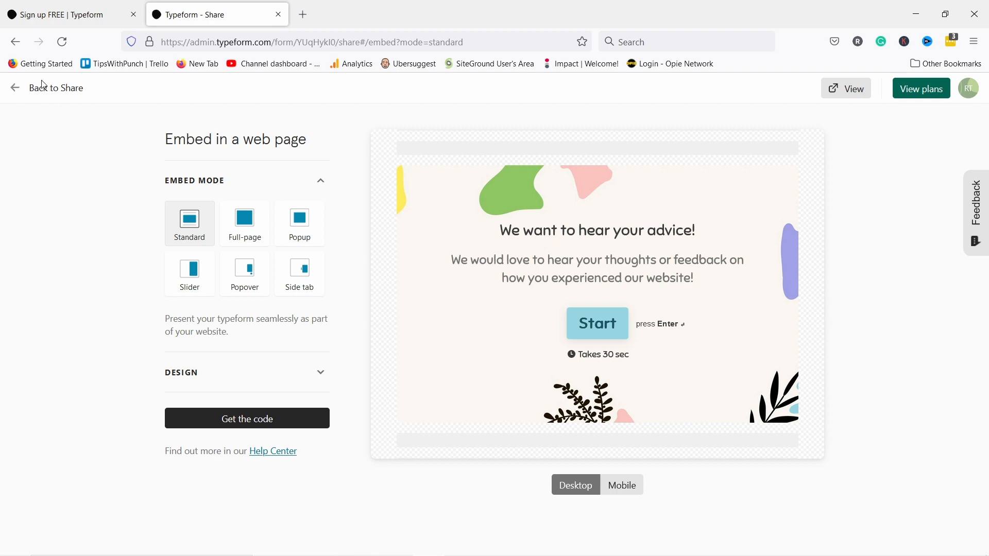
left_click(20, 90)
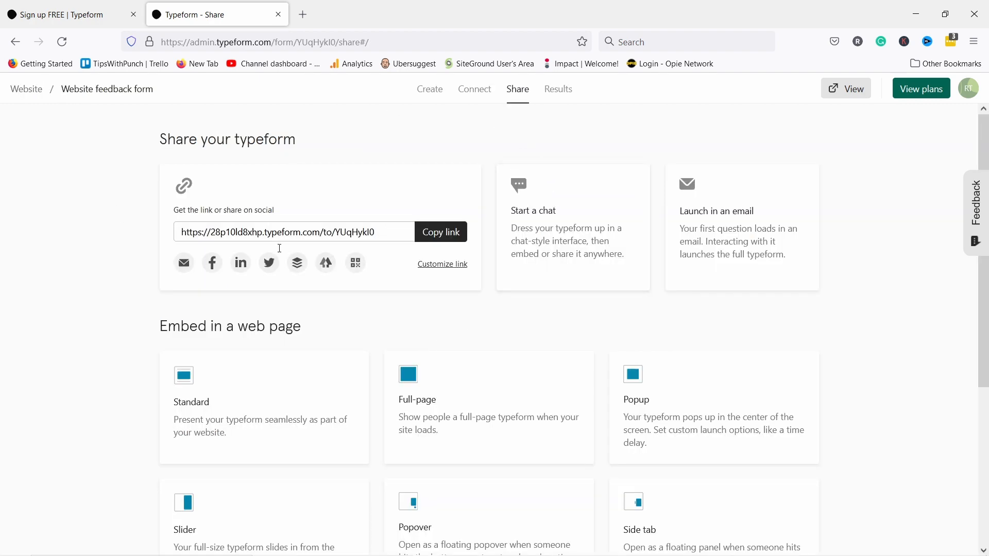
left_click(558, 90)
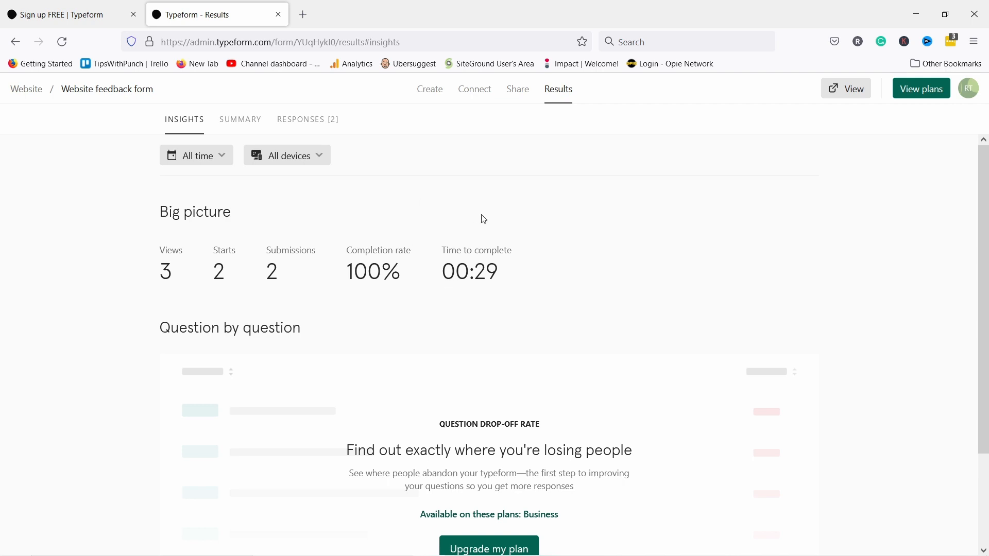
scroll(443, 205, "down", 3)
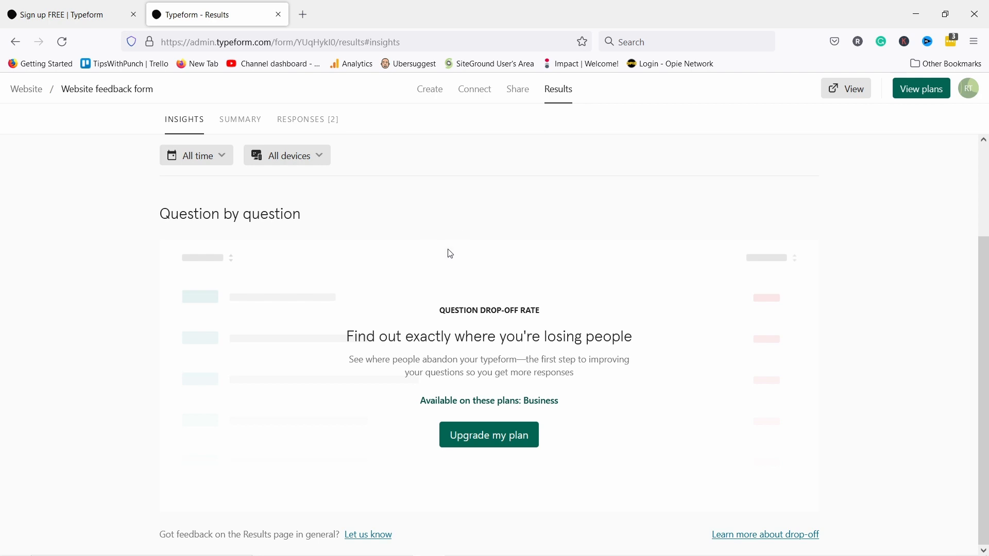
scroll(381, 252, "up", 2)
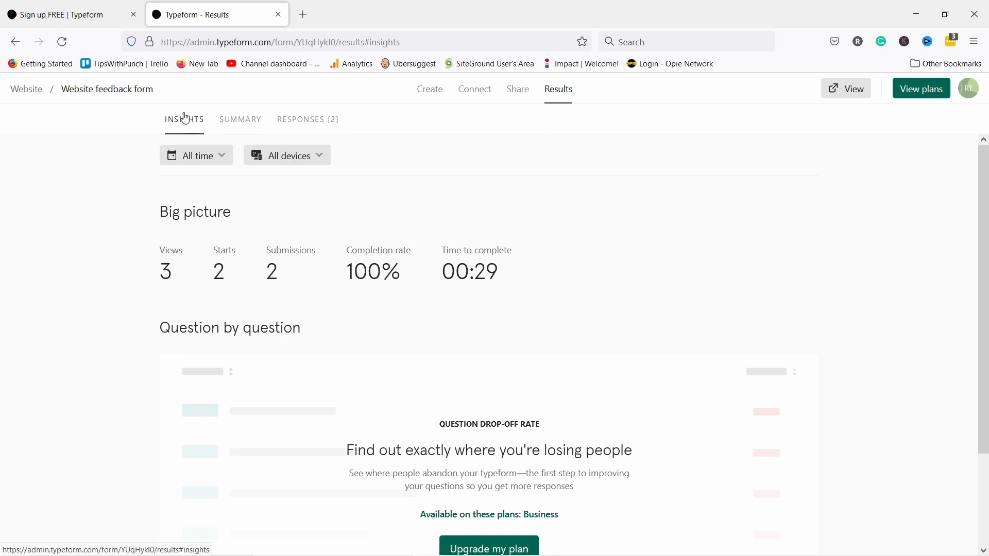
- Browse the per-question Summary, then list both submissions in the Responses table
left_click(236, 118)
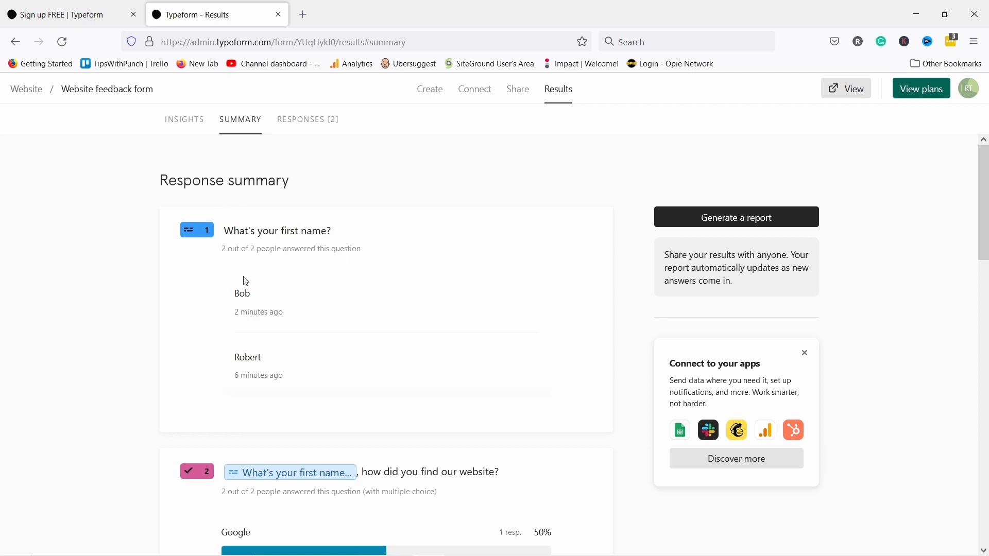
scroll(261, 335, "down", 5)
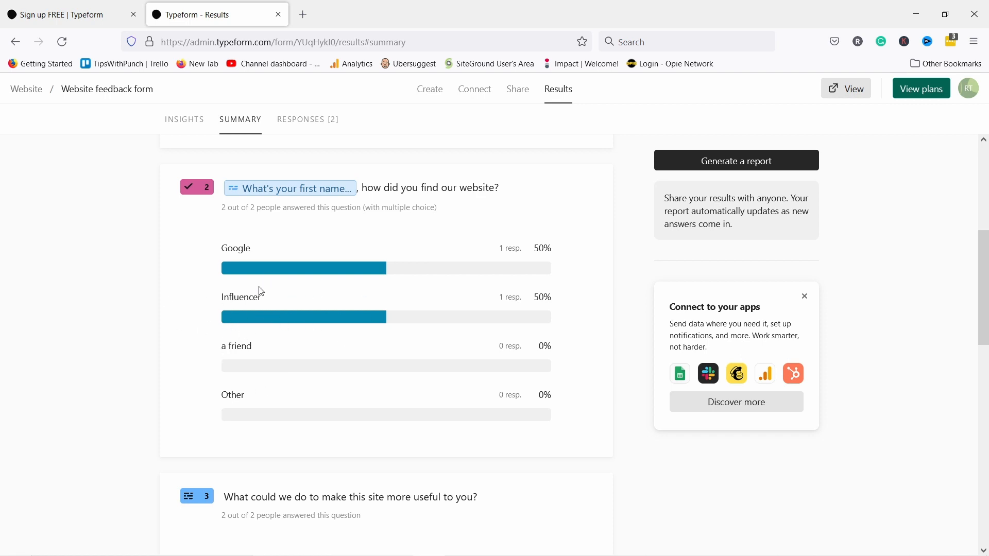
scroll(203, 247, "down", 4)
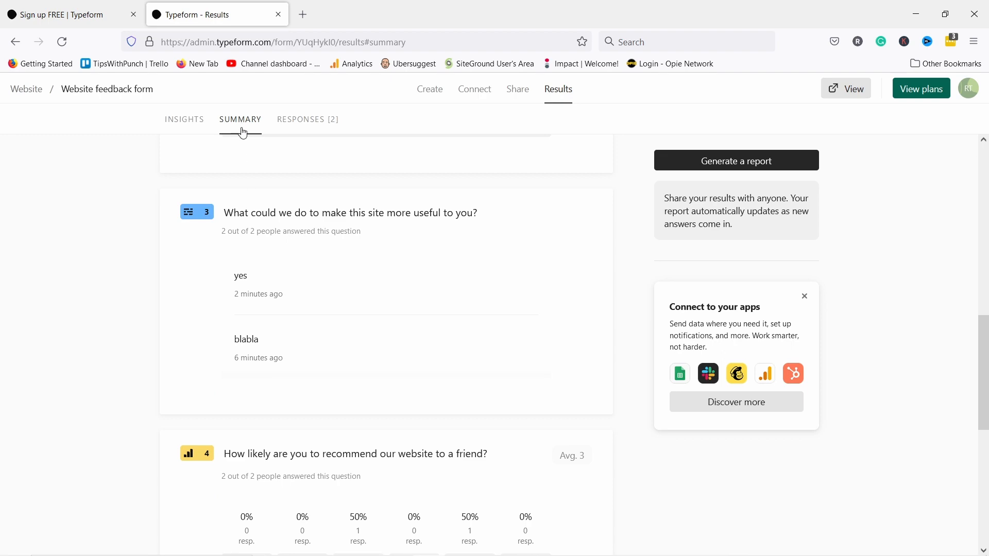
scroll(310, 349, "down", 4)
scroll(309, 344, "up", 12)
left_click(308, 120)
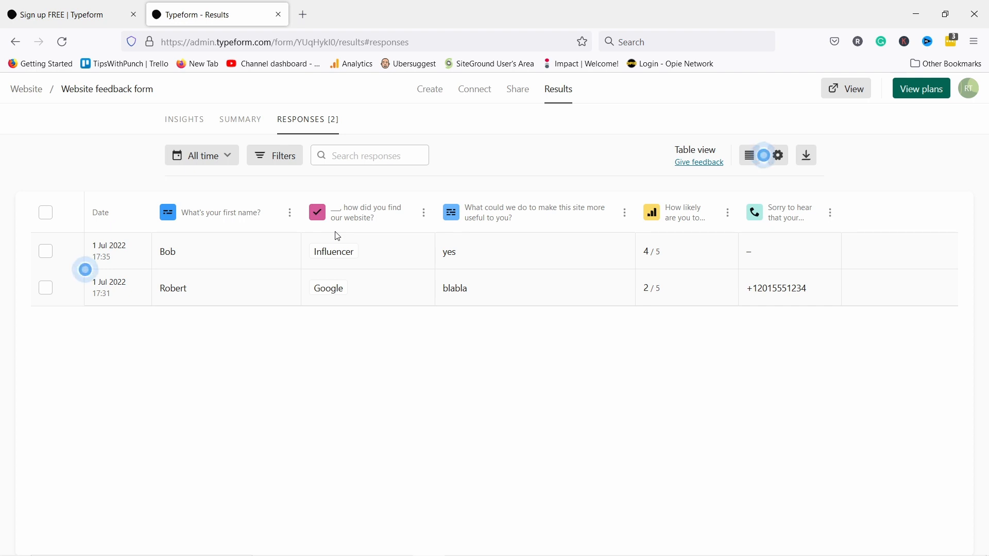
- Start and cancel a download of all responses, then go back to the Website workspace
mouse_move(109, 261)
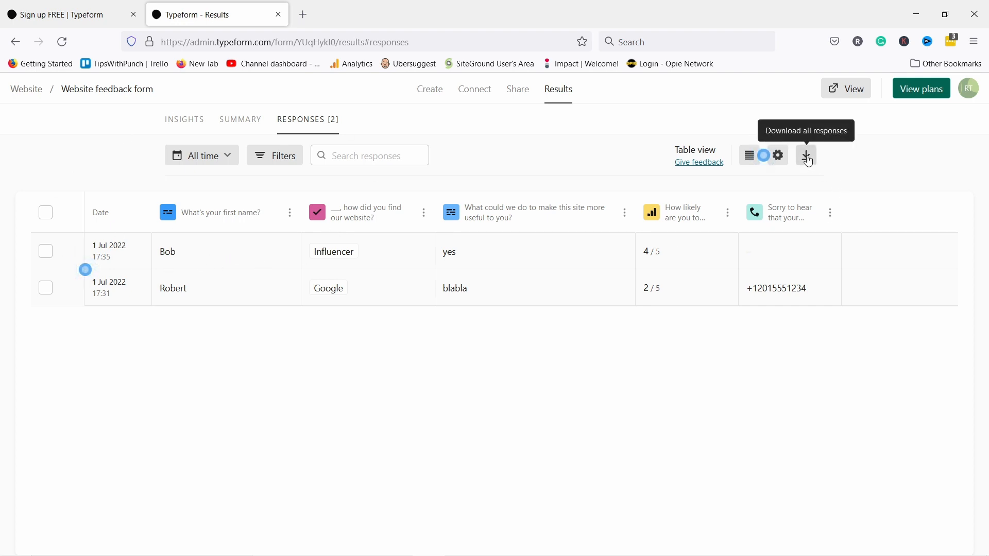
left_click(807, 155)
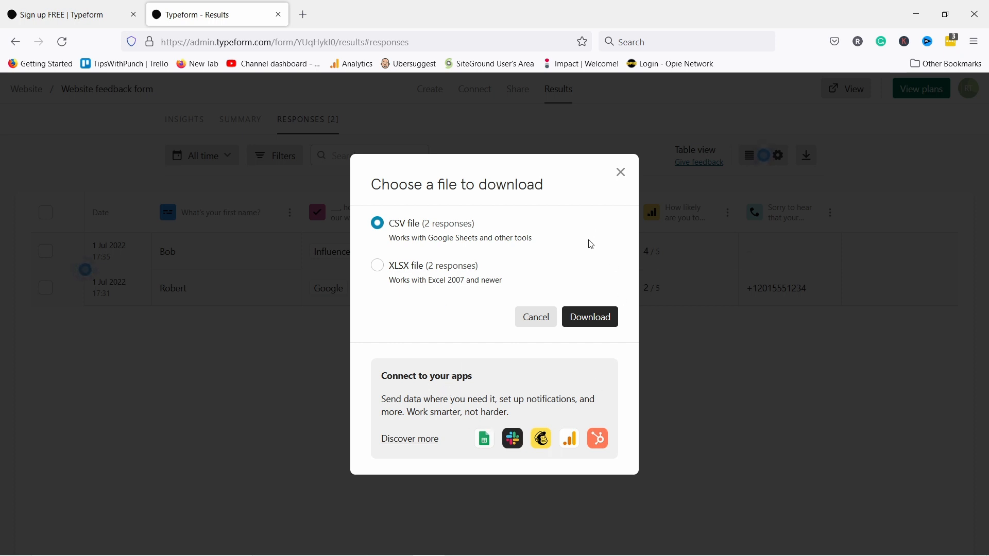
left_click(622, 172)
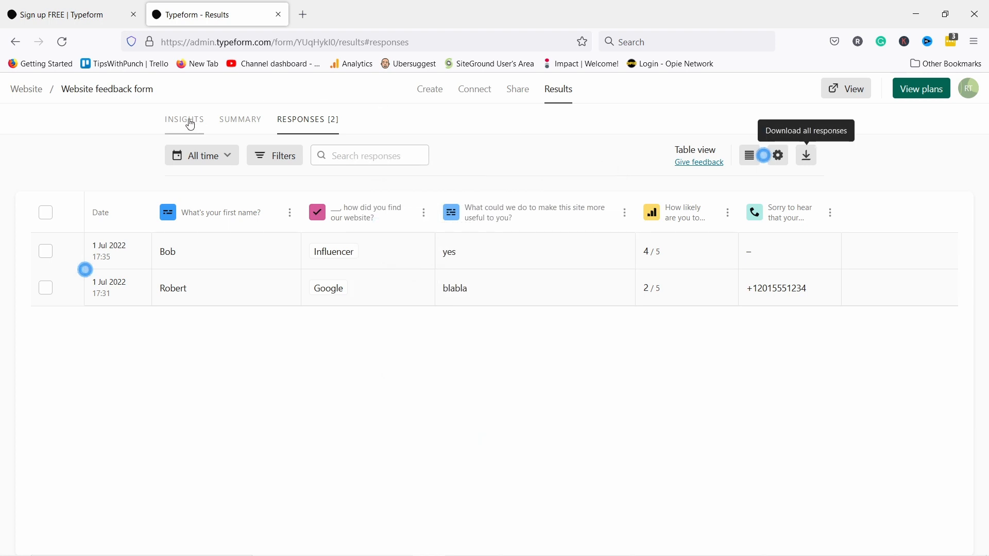
left_click(243, 120)
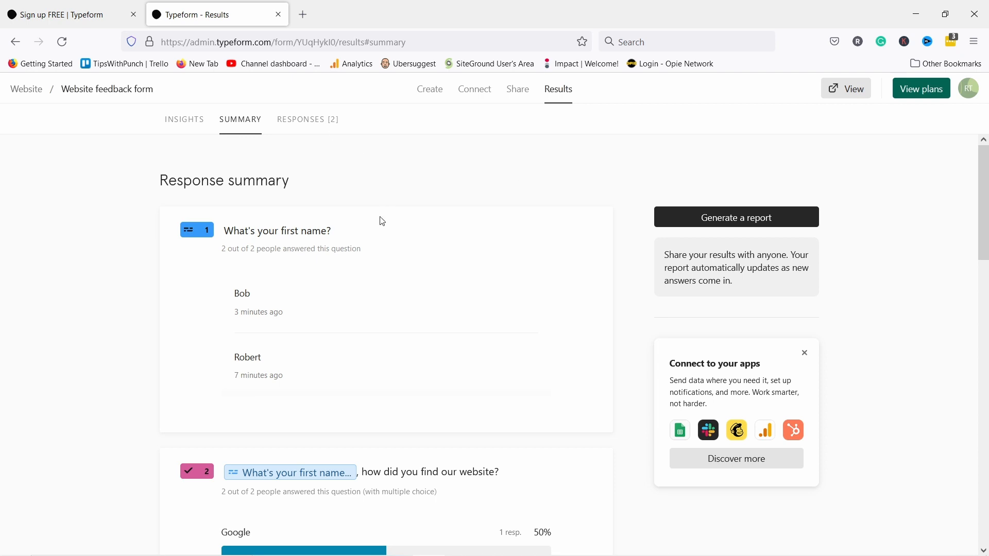
left_click(25, 94)
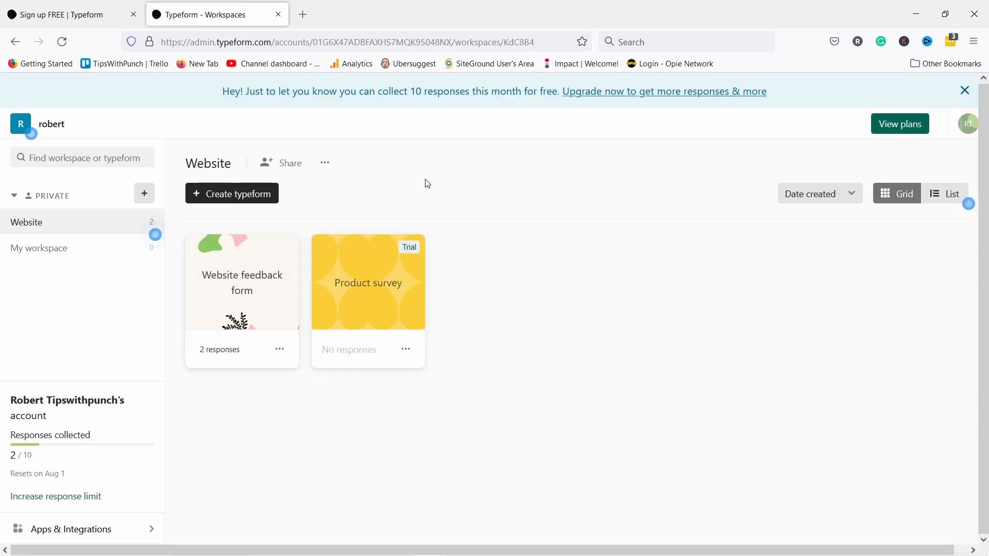
- Turn off product tips, company news and coupons emails in the account's Communications settings
left_click(968, 125)
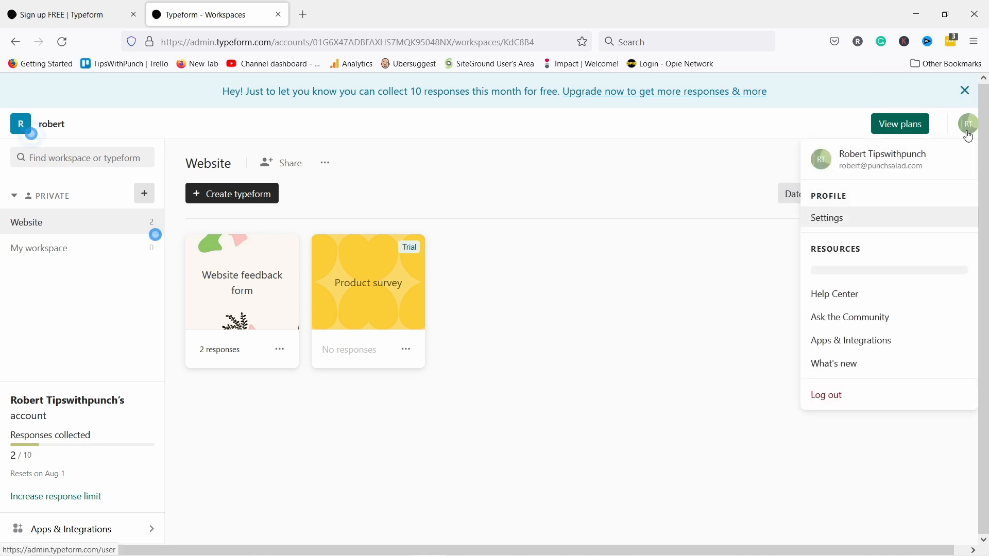
left_click(834, 218)
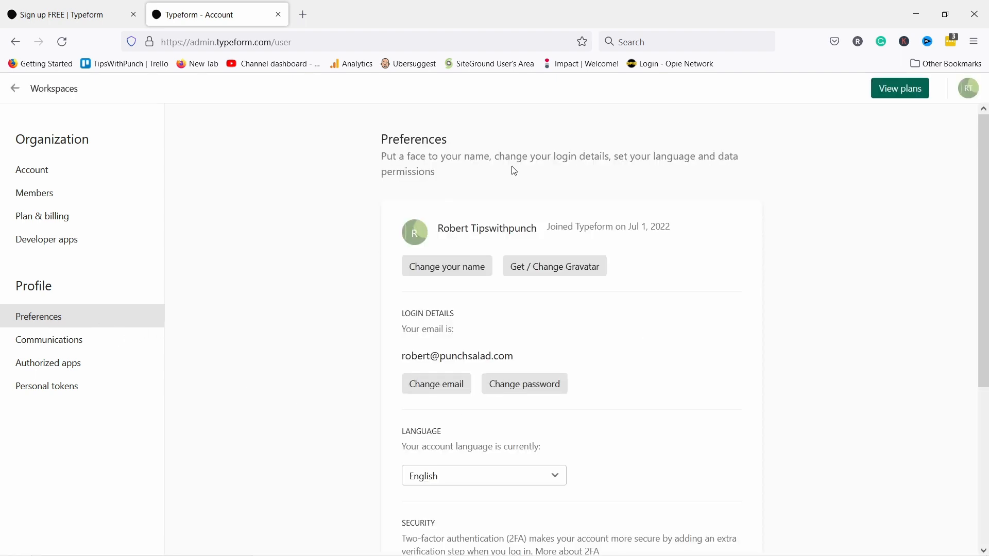
scroll(434, 433, "down", 5)
scroll(476, 433, "up", 5)
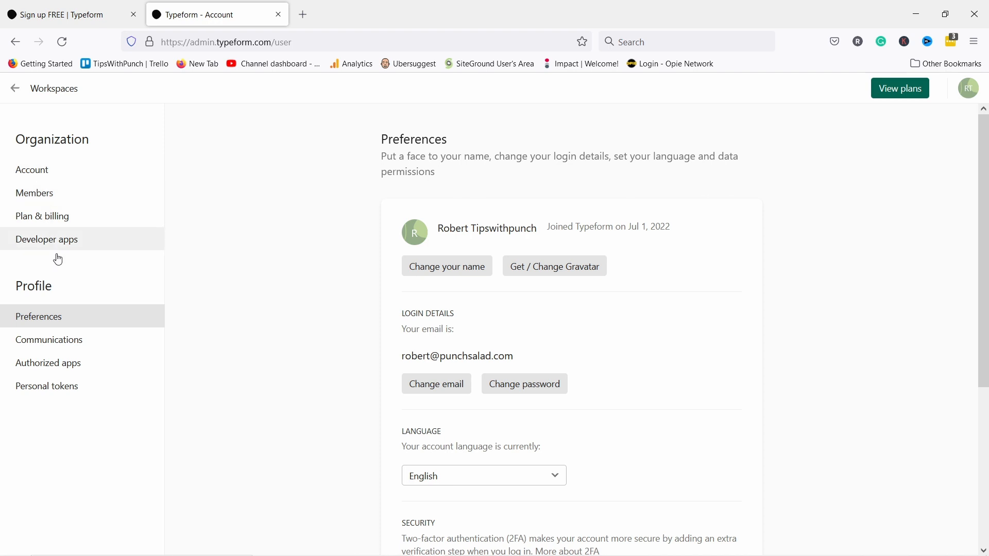
left_click(48, 347)
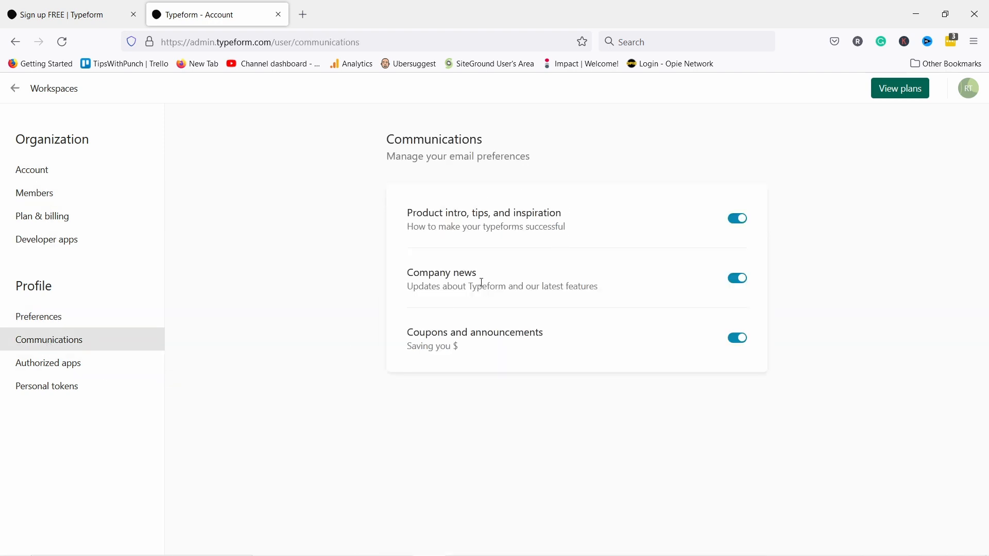
left_click(738, 219)
left_click(738, 278)
left_click(738, 338)
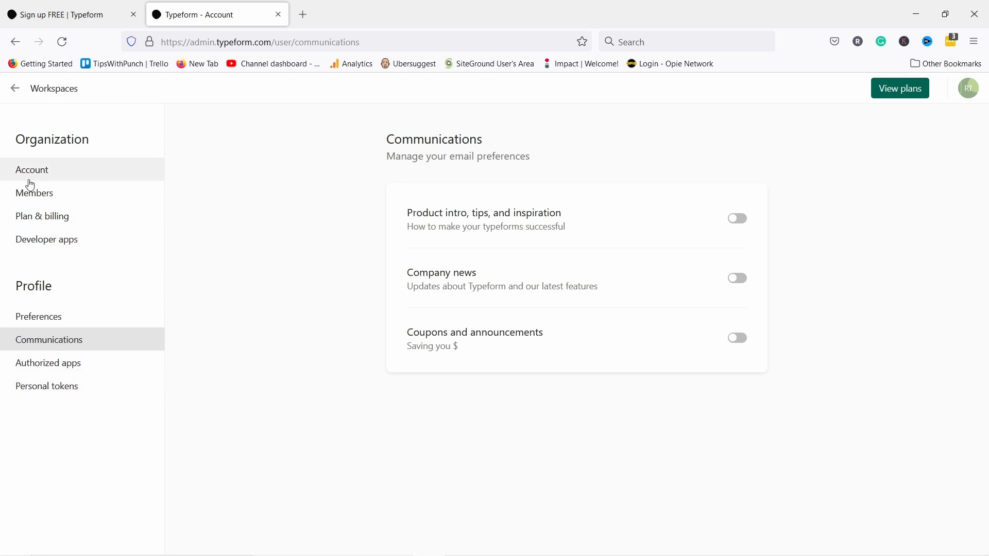
- Check Members, then review Plan & billing showing the Free plan with 2 of 10 responses used
left_click(37, 200)
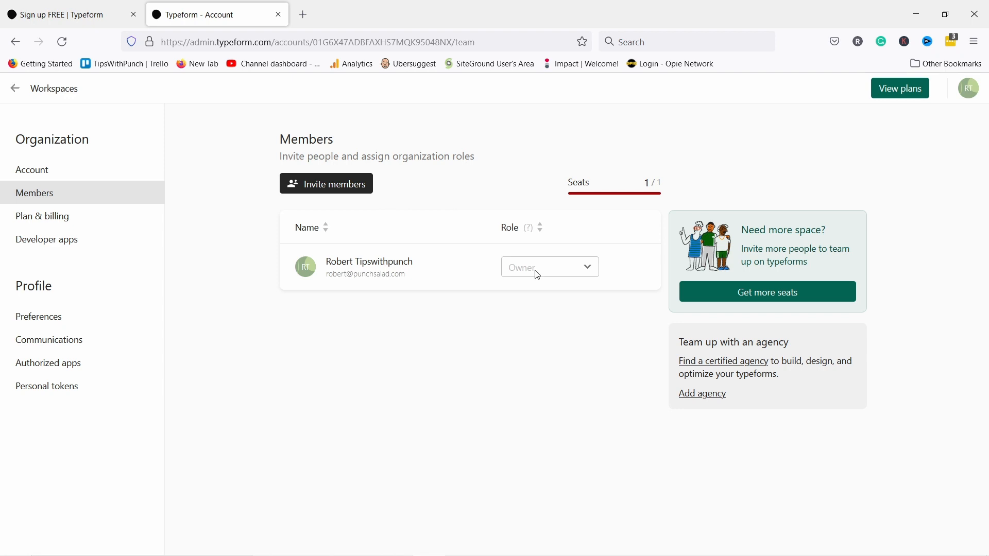
left_click(95, 224)
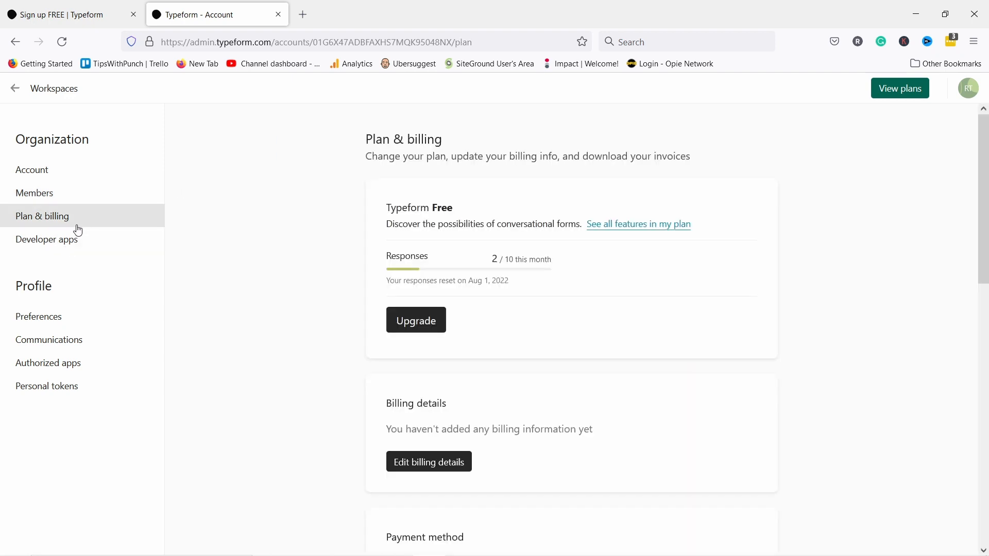
scroll(335, 280, "down", 7)
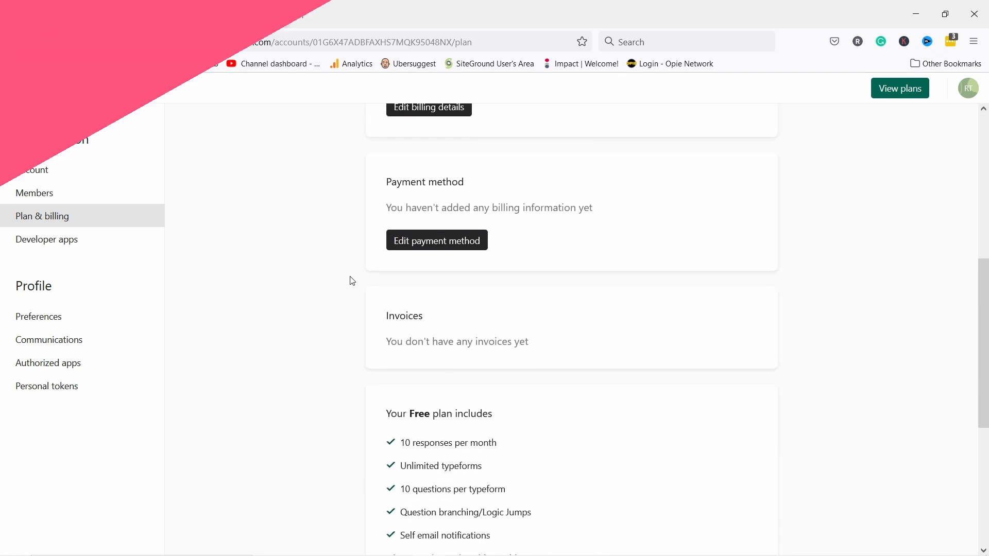